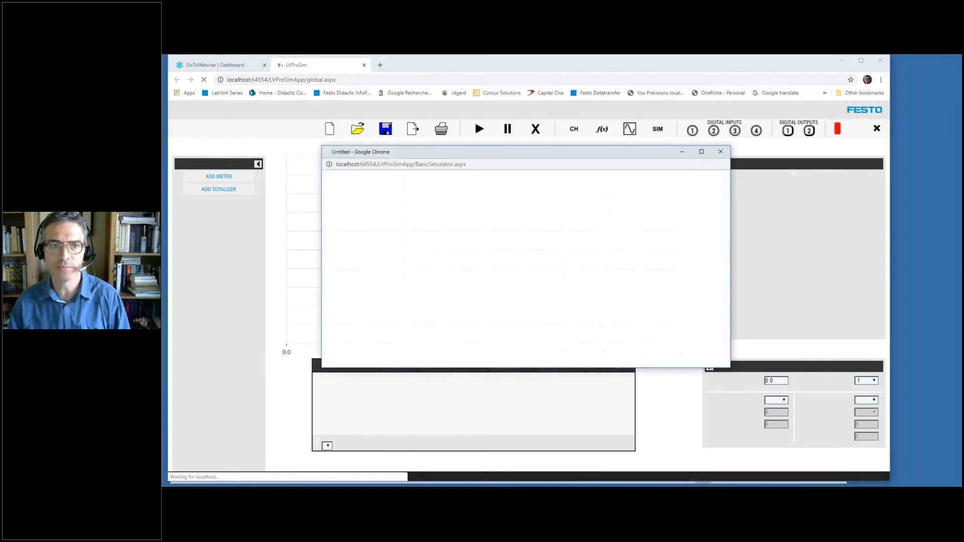
Open the project EX 2 Pressure trial and error.LVProSim from local storage, accepting the loss of unsaved settings
left_click(720, 152)
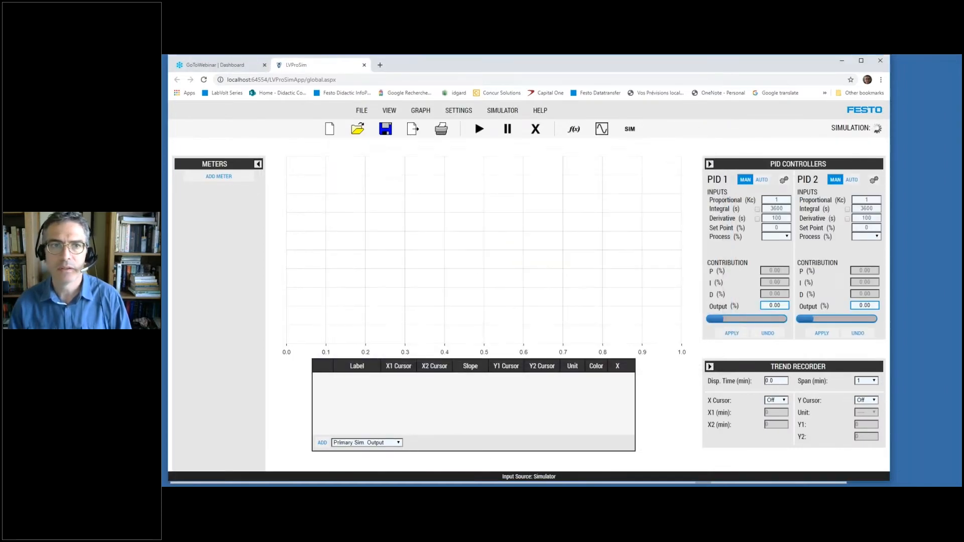
left_click(357, 132)
left_click(470, 319)
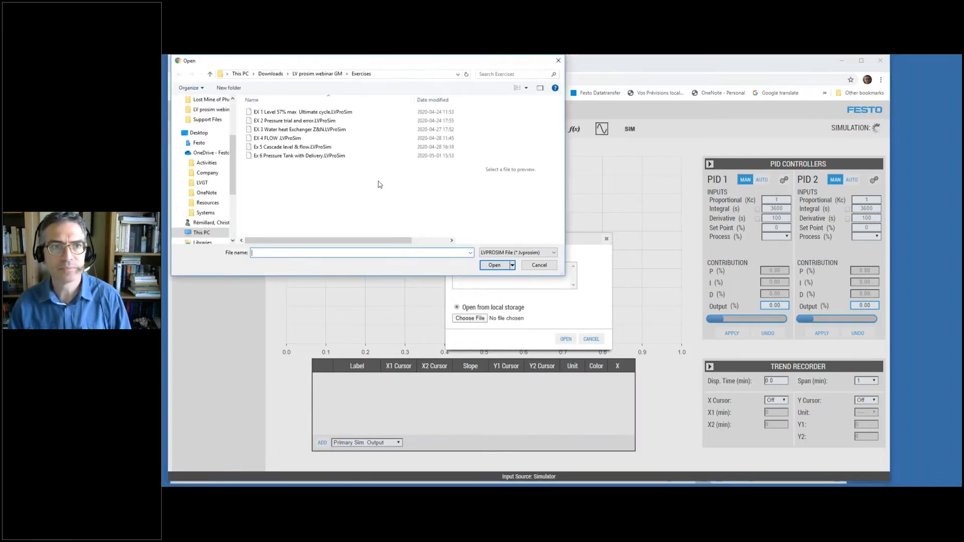
left_click(273, 123)
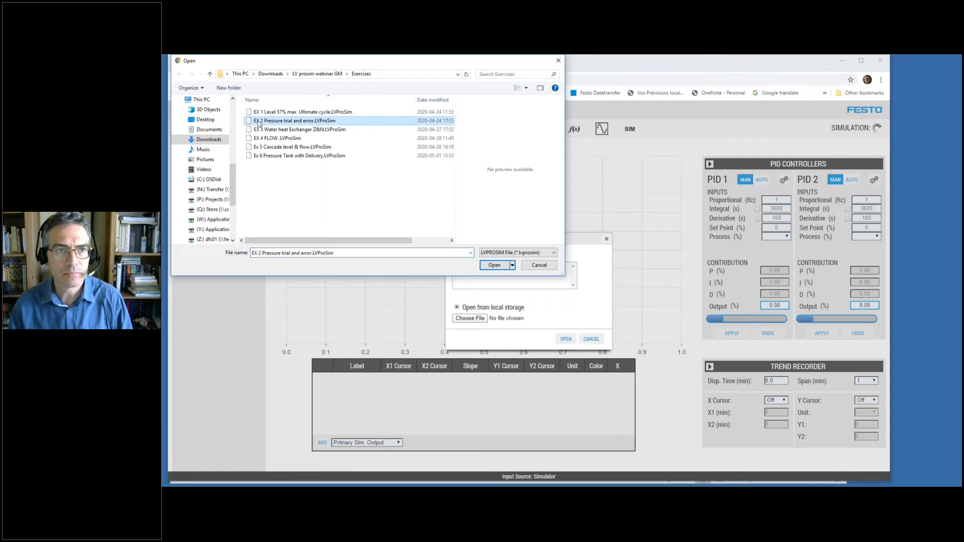
left_click(505, 266)
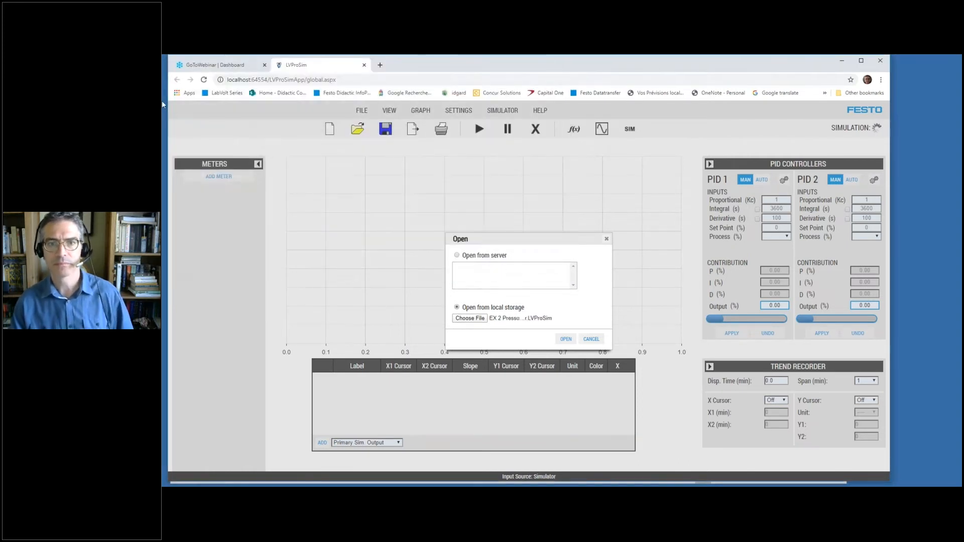
left_click(573, 339)
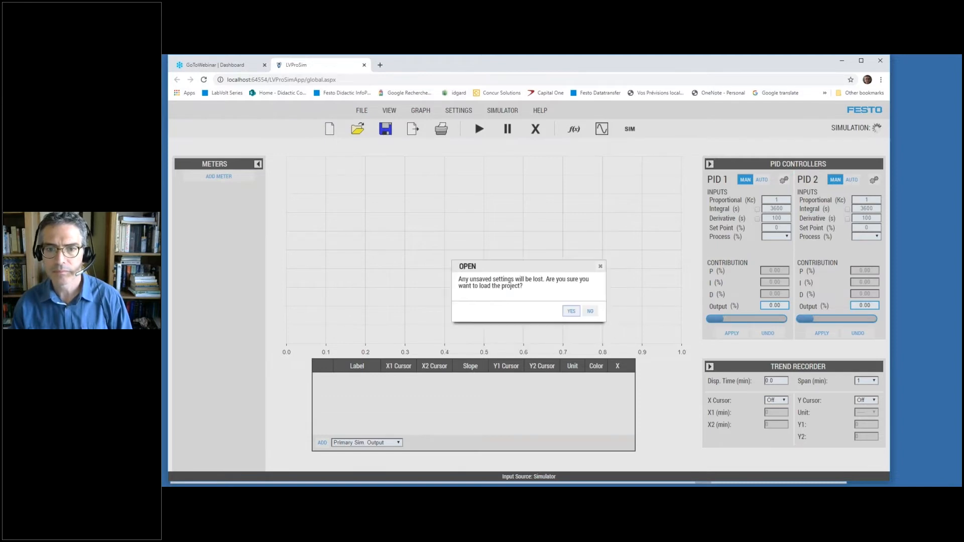
left_click(571, 312)
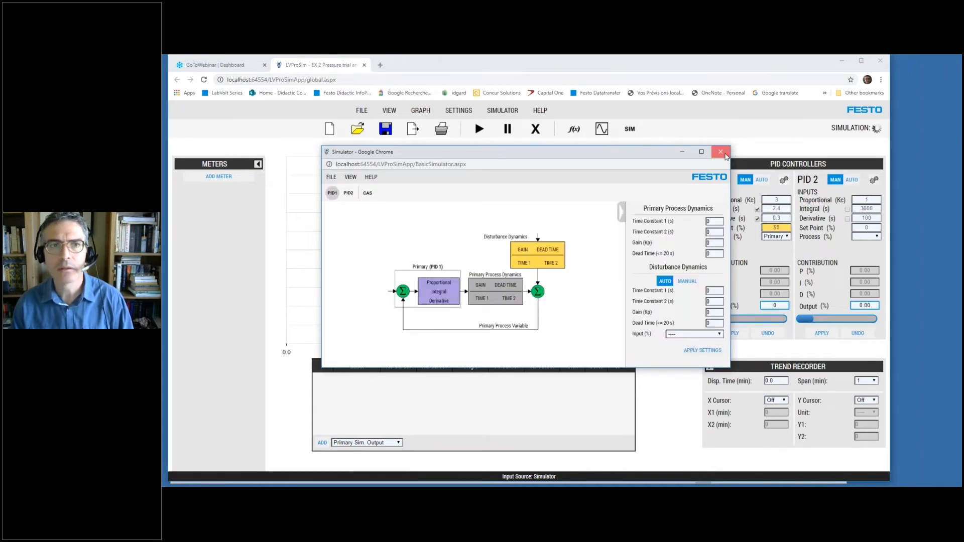
Restart LVProSim with Simulator as the input source and dismiss the simulator window
left_click(721, 152)
left_click(204, 80)
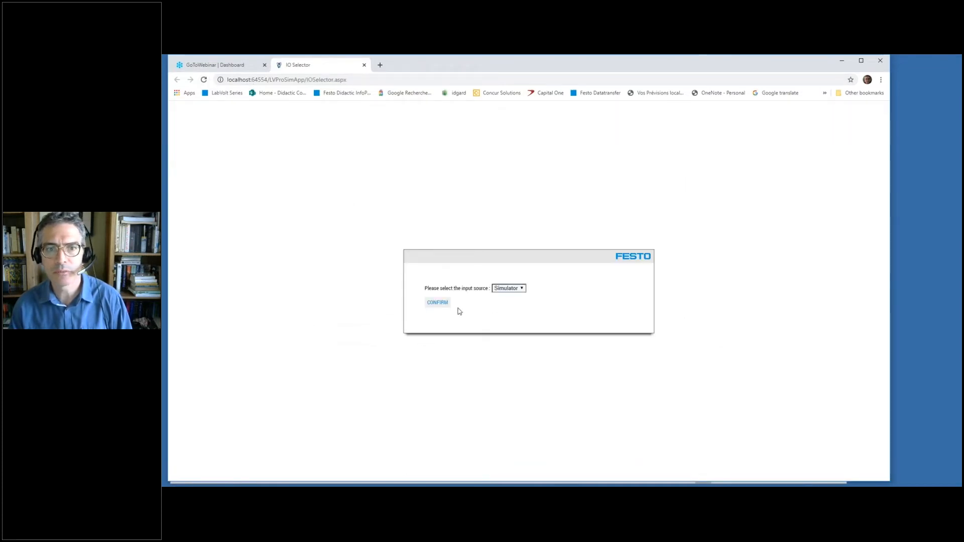
left_click(431, 305)
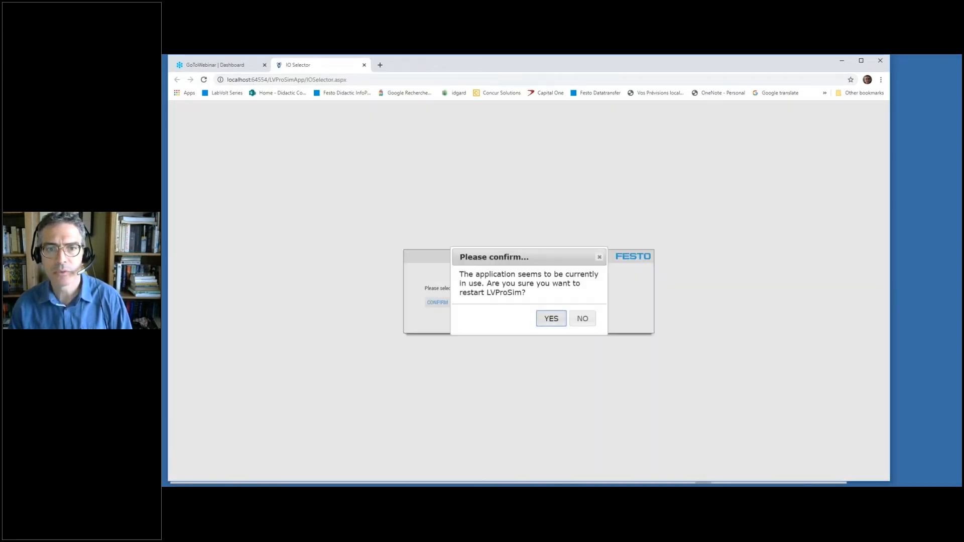
left_click(544, 317)
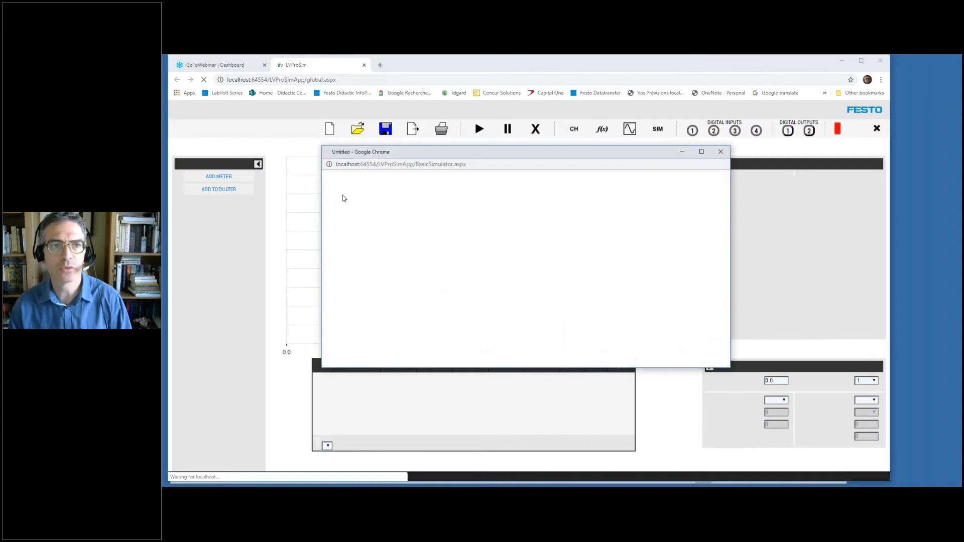
left_click(719, 153)
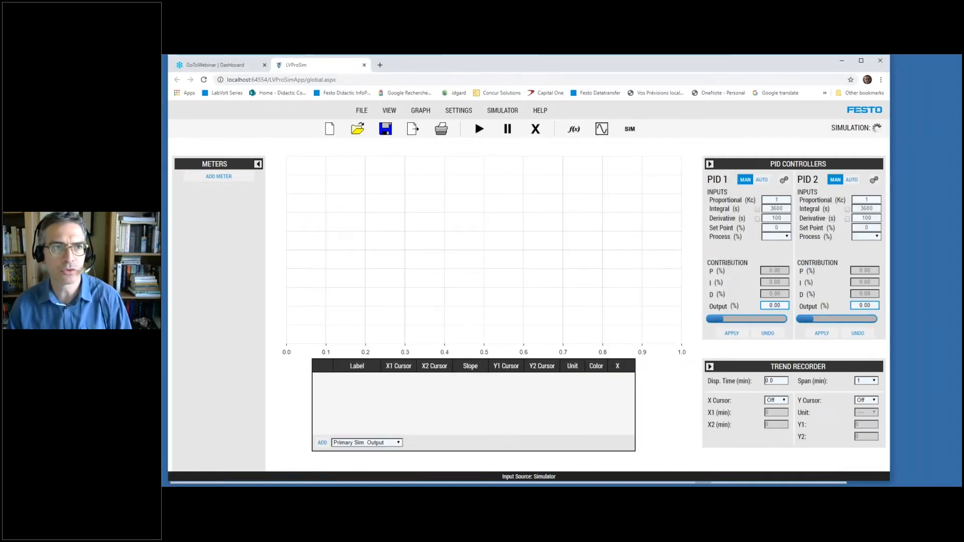
Load the EX 2 Pressure trial and error project from local storage again and dismiss the simulator window
left_click(359, 130)
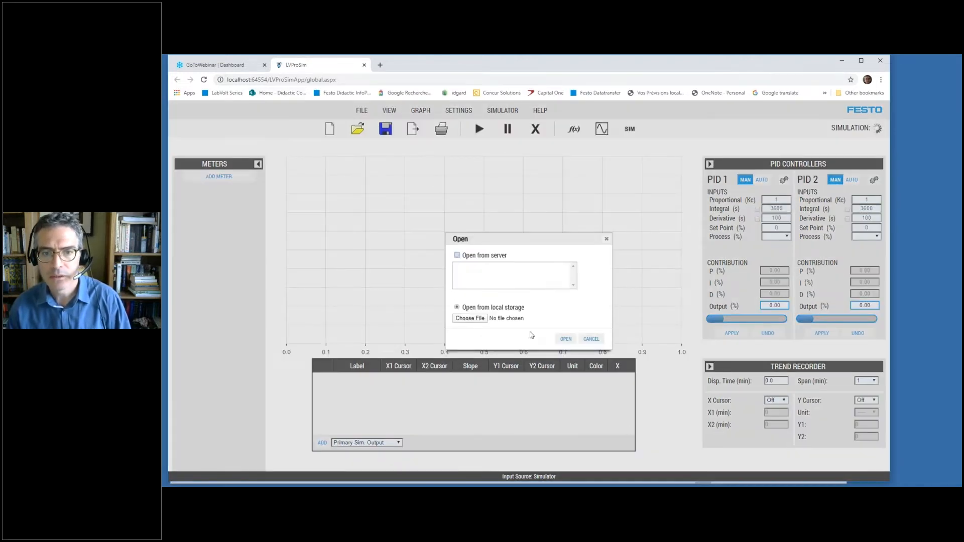
left_click(477, 319)
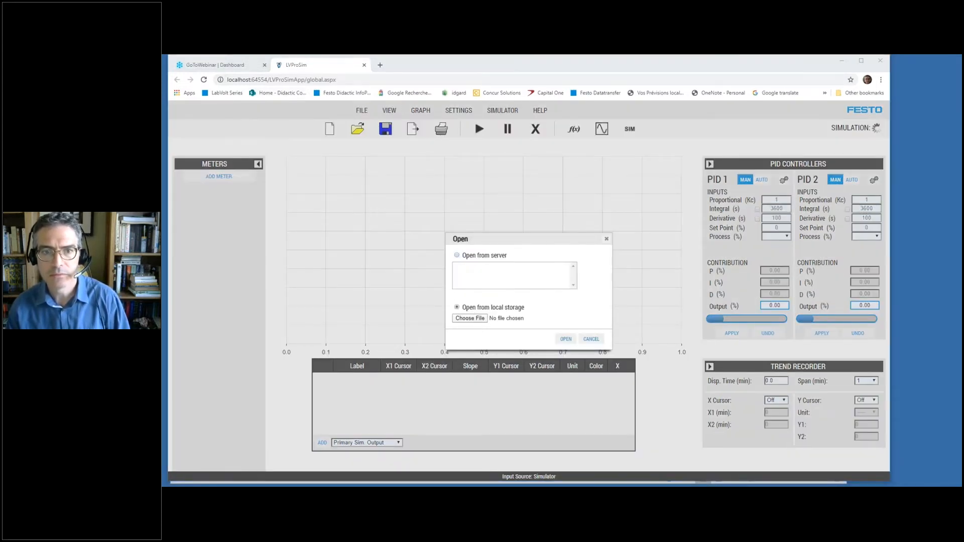
double_click(330, 120)
left_click(565, 339)
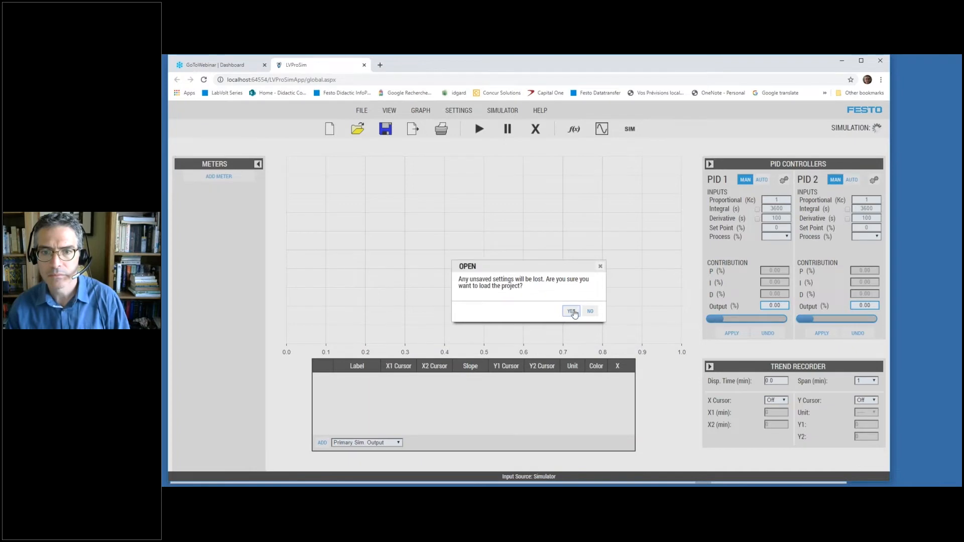
left_click(571, 311)
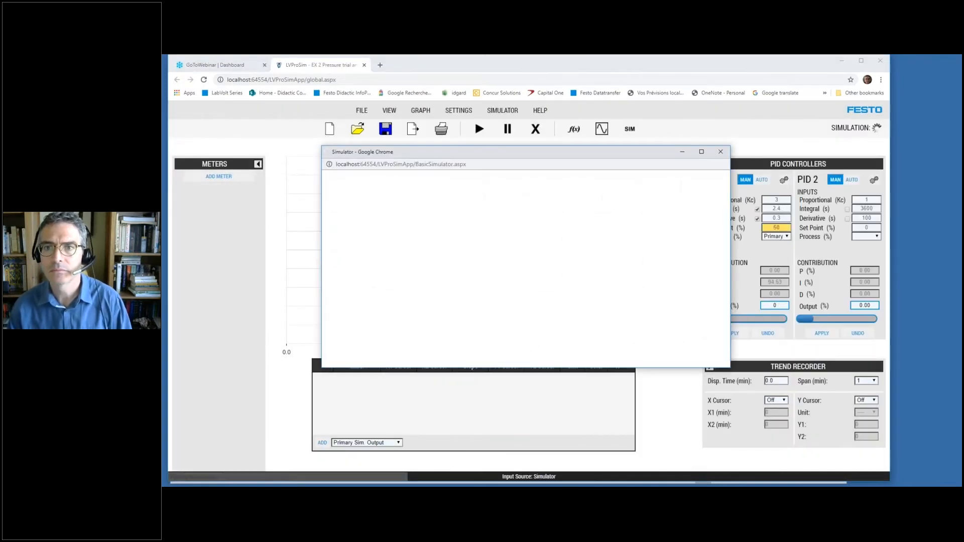
left_click(715, 155)
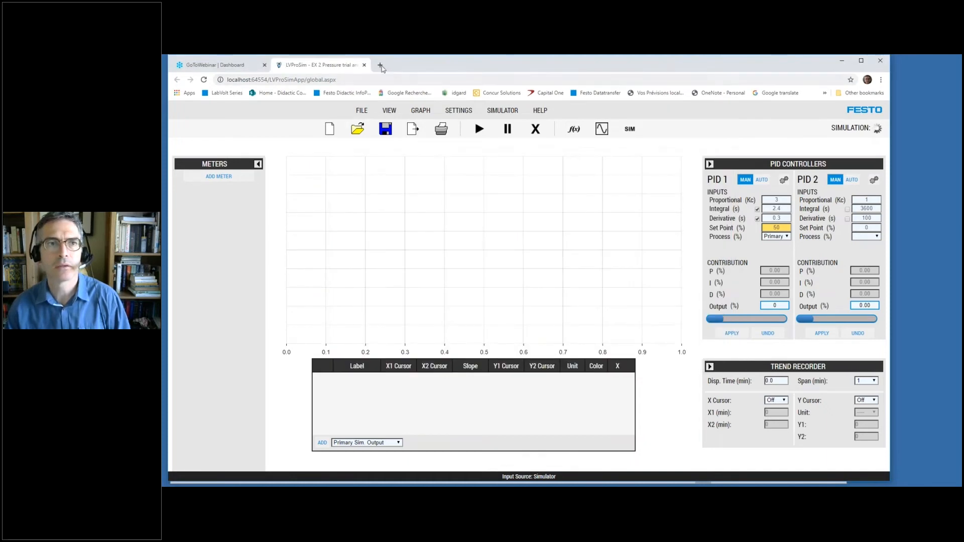
Close the LVProSim page and relaunch the application with the Simulator input source, dismissing the simulator window
left_click(365, 66)
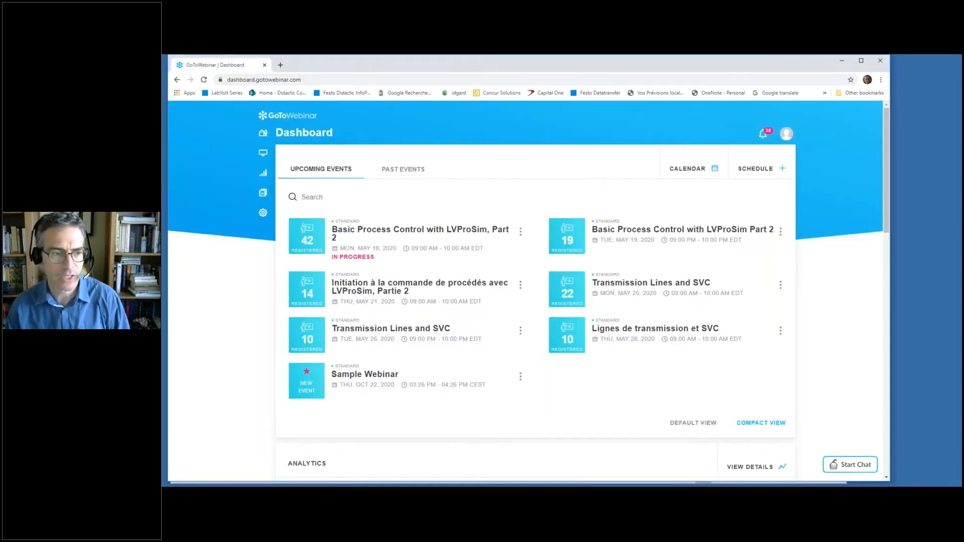
key("super")
left_click(363, 396)
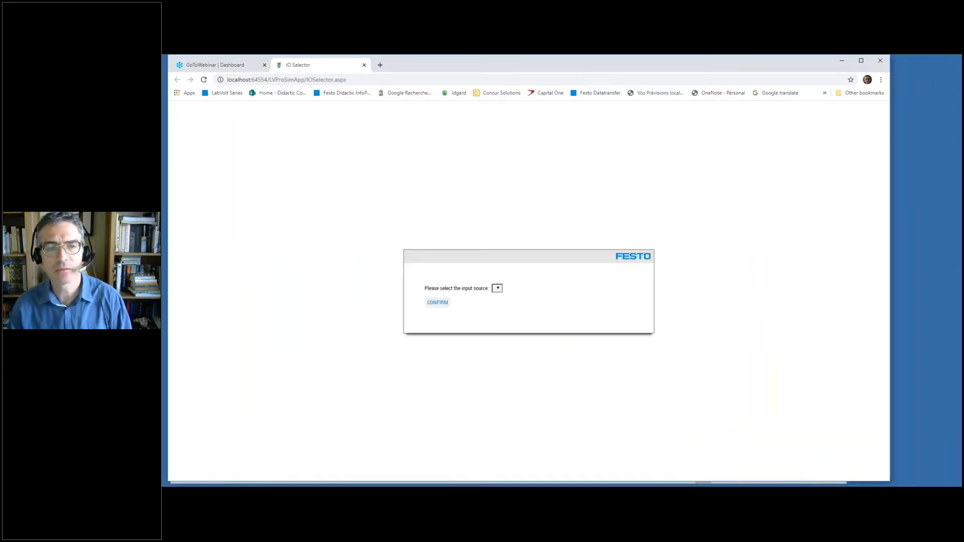
left_click(437, 302)
left_click(545, 318)
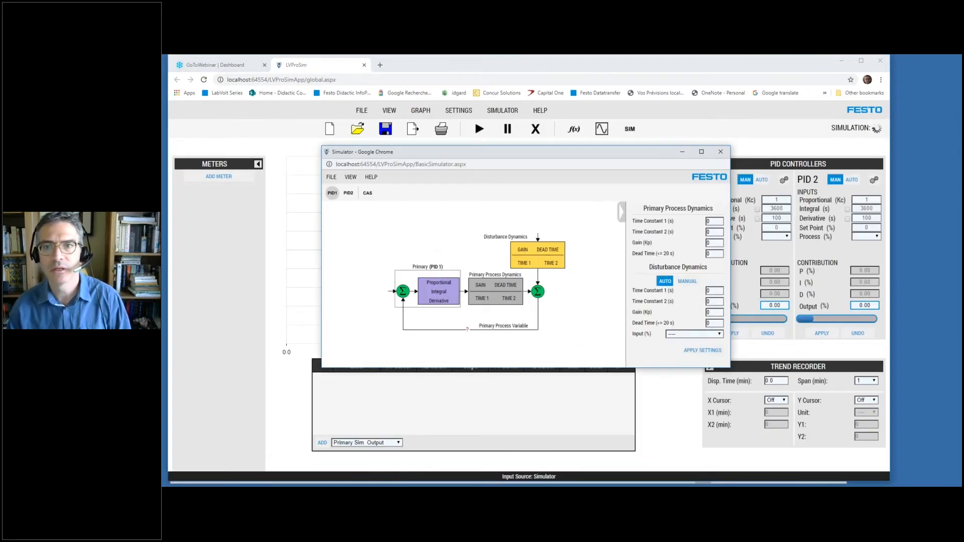
left_click(720, 151)
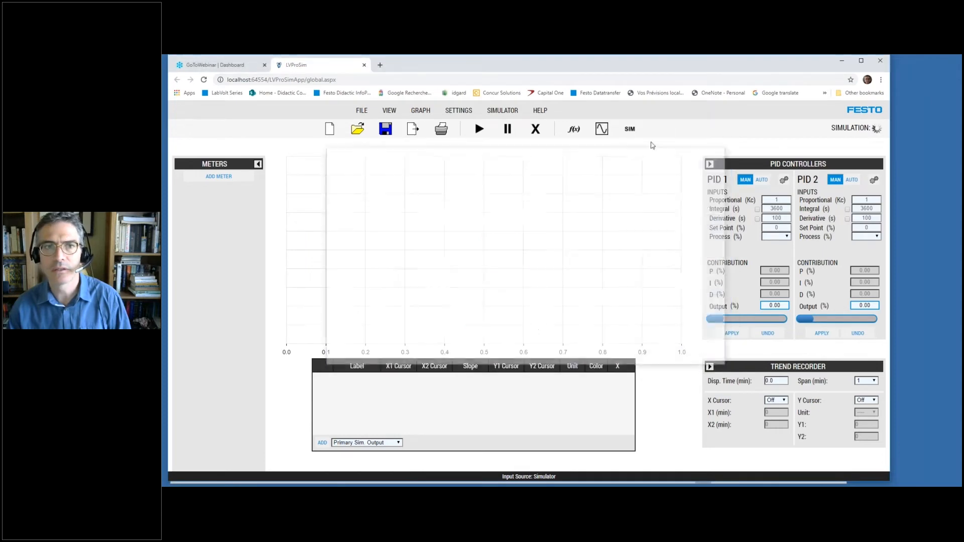
Load EX 2 Pressure trial and error.LVProSim from local storage into the relaunched session
left_click(356, 130)
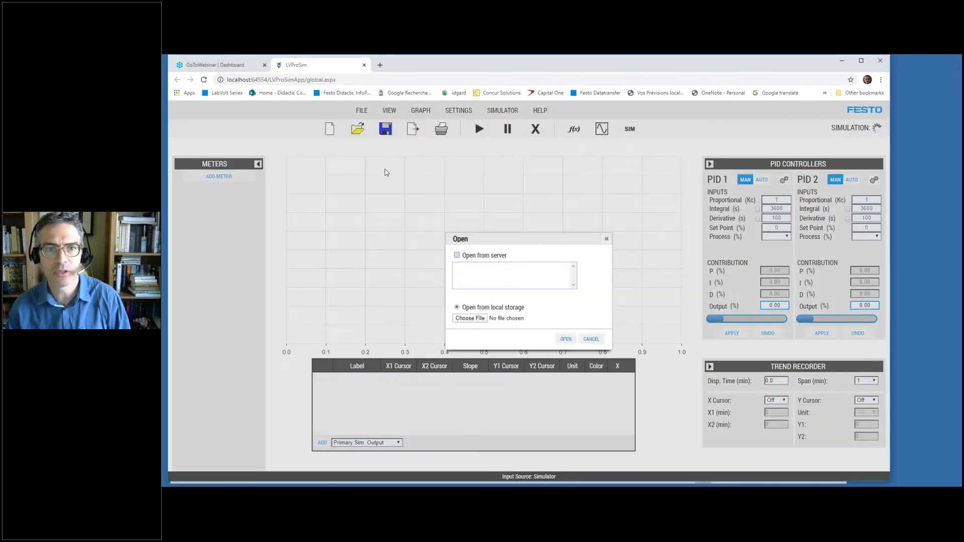
left_click(473, 317)
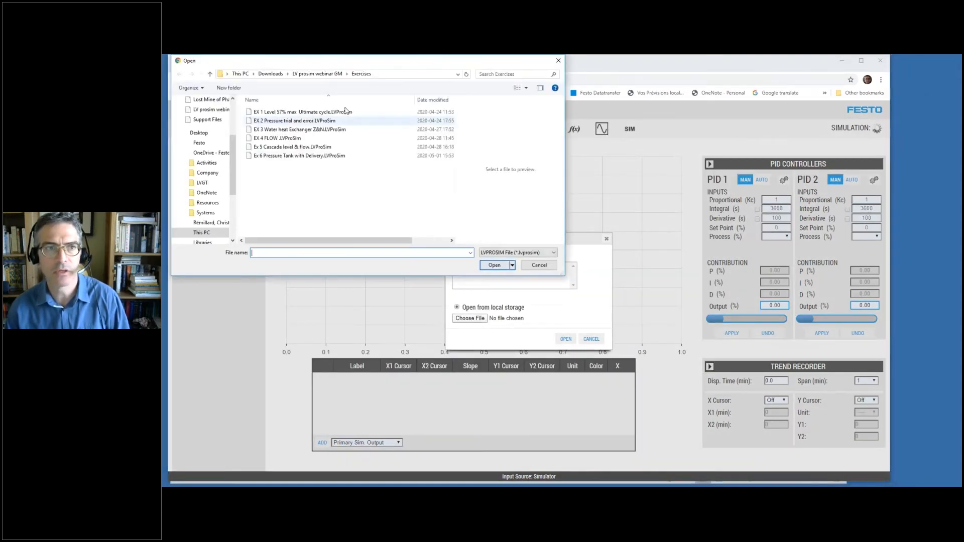
double_click(294, 121)
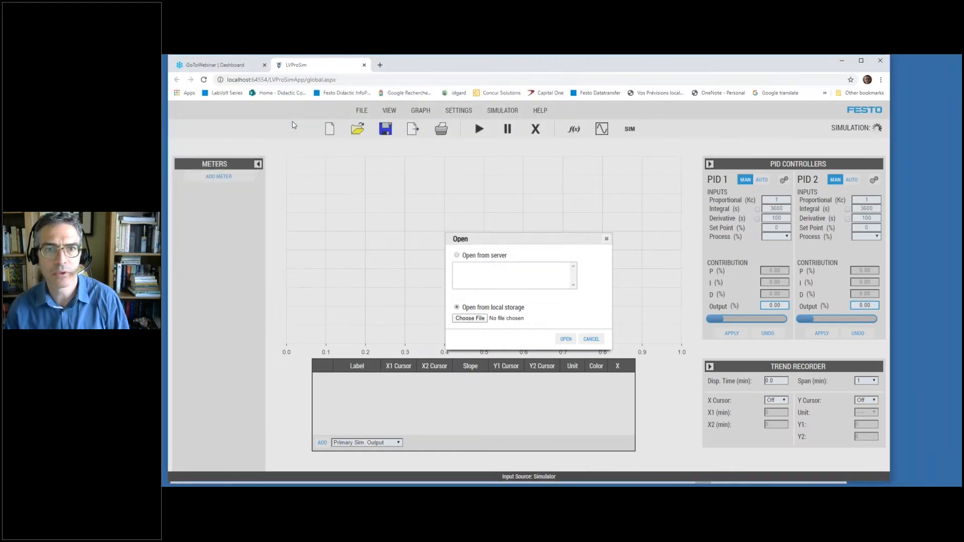
left_click(565, 340)
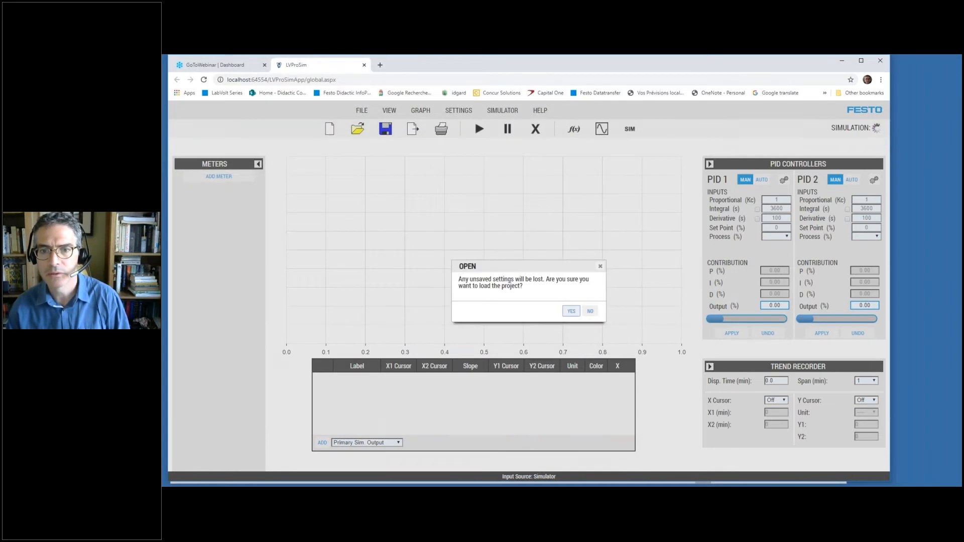
left_click(570, 310)
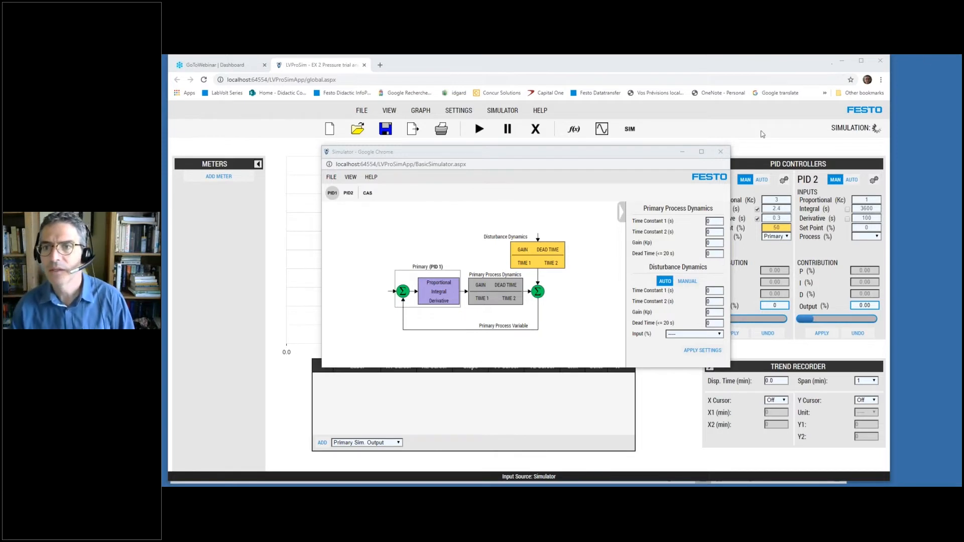
Apply primary process dynamics of Time Constant 1 = 4 s, Gain 1.005 and Dead Time 1.5 s, then close the simulator
left_click(720, 221)
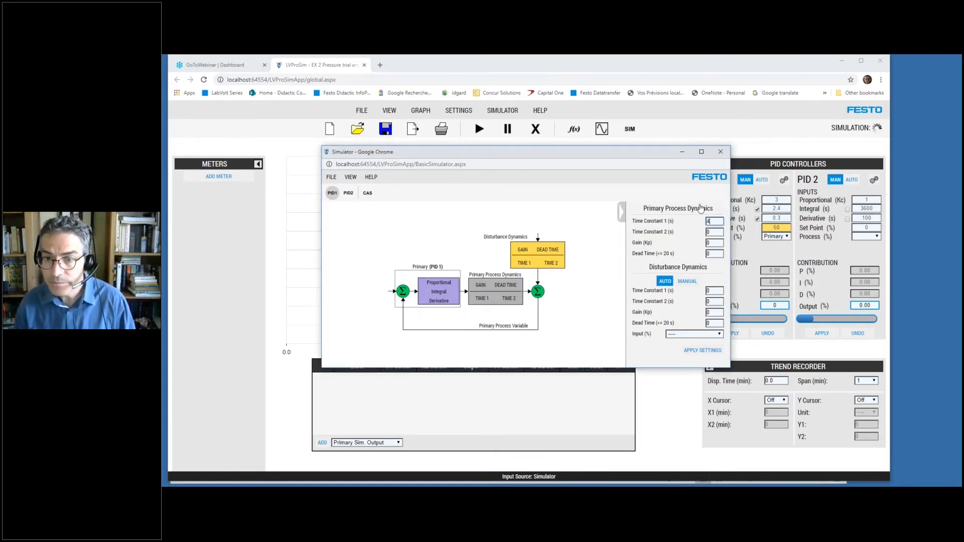
type("4")
left_click(721, 244)
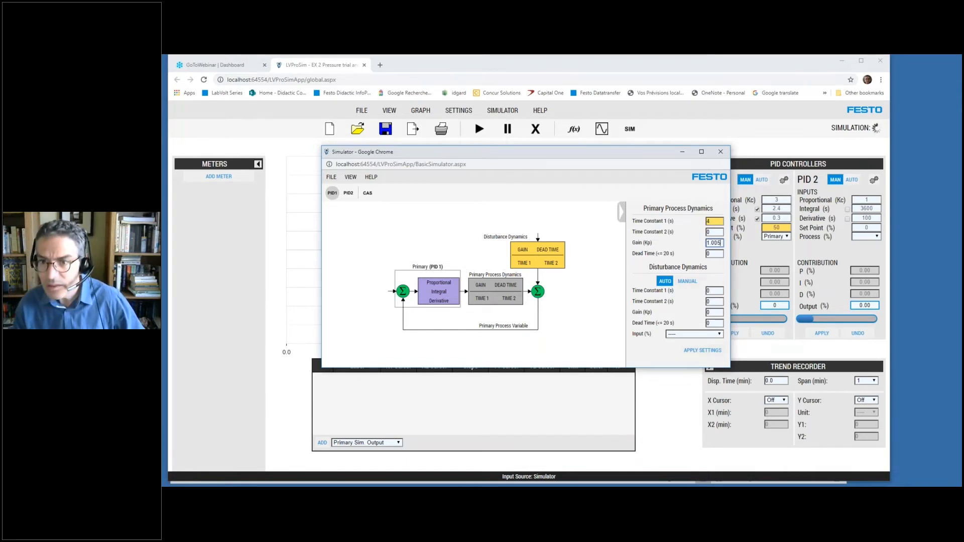
key("Tab")
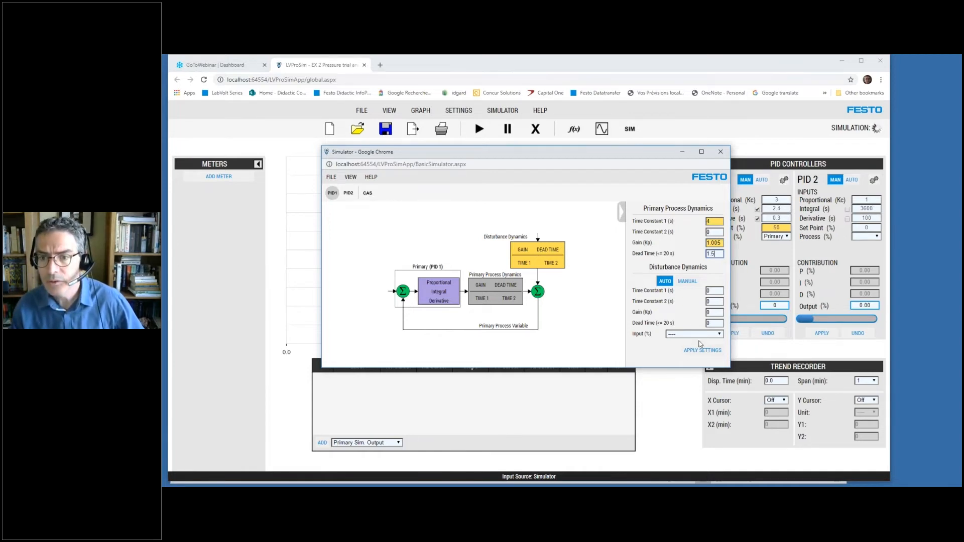
left_click(701, 350)
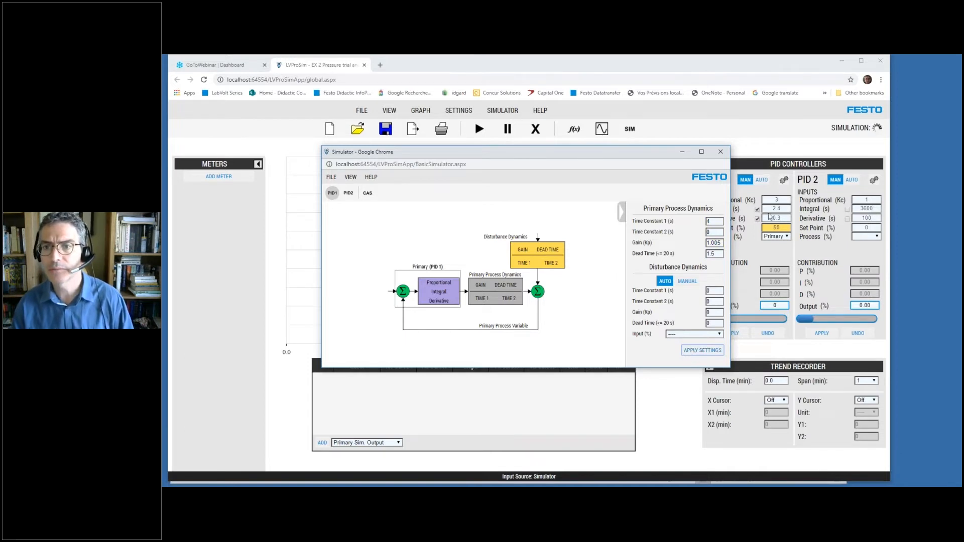
left_click(720, 152)
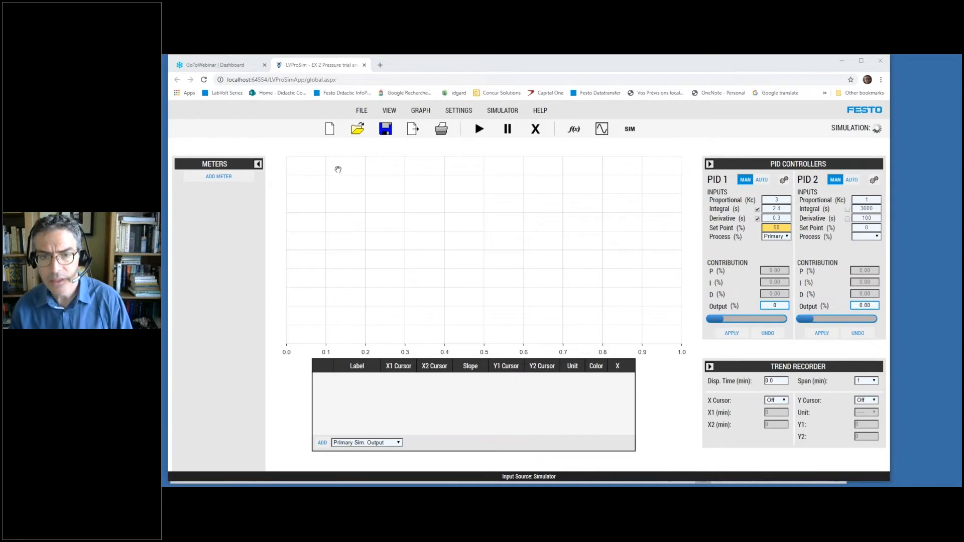
Start the run and switch the PID 1 controller to automatic mode
left_click(477, 130)
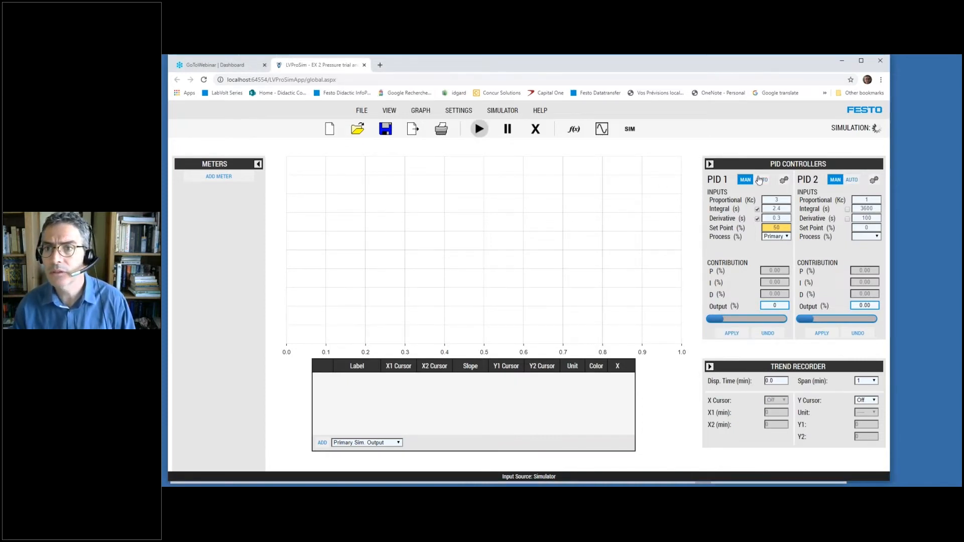
left_click(761, 180)
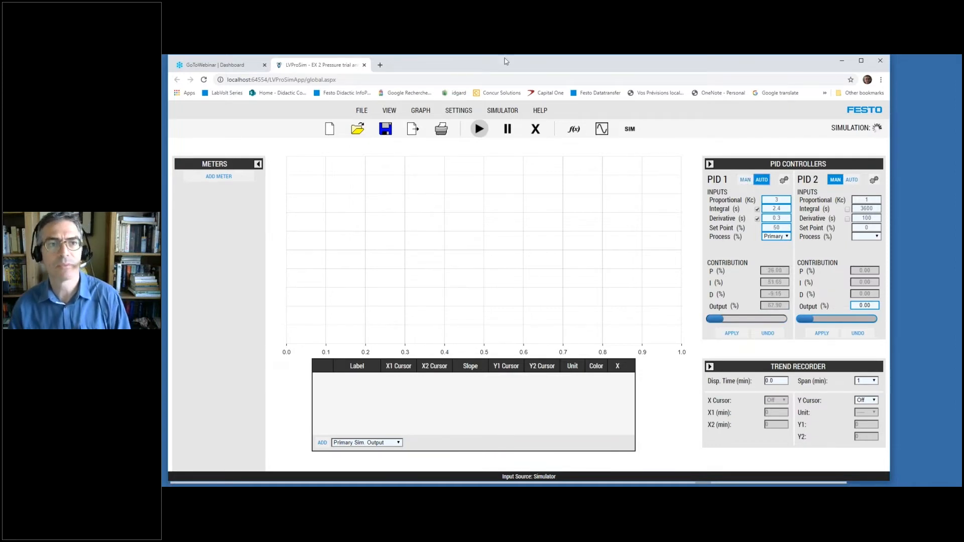
Close the LVProSim page and the browser window to return to the PowerPoint presentation
left_click(220, 80)
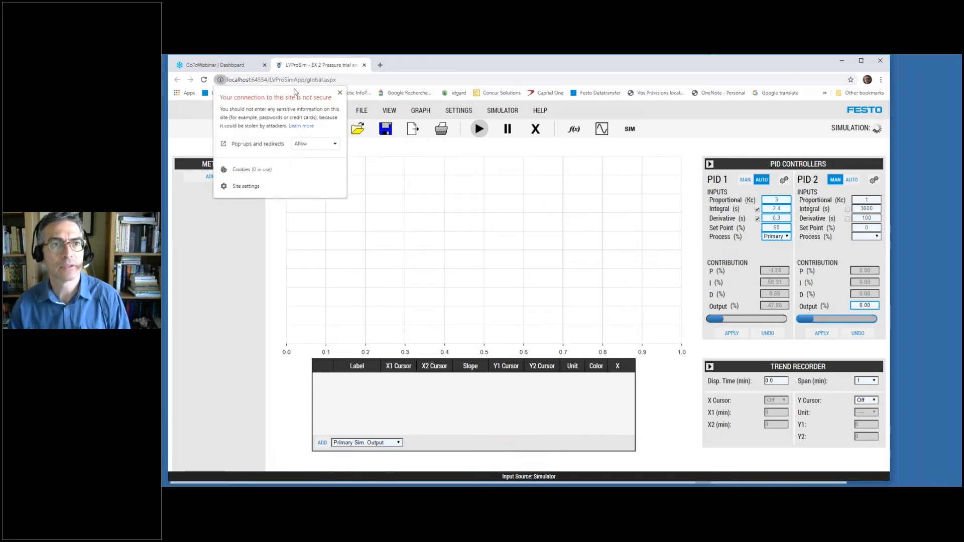
left_click(364, 64)
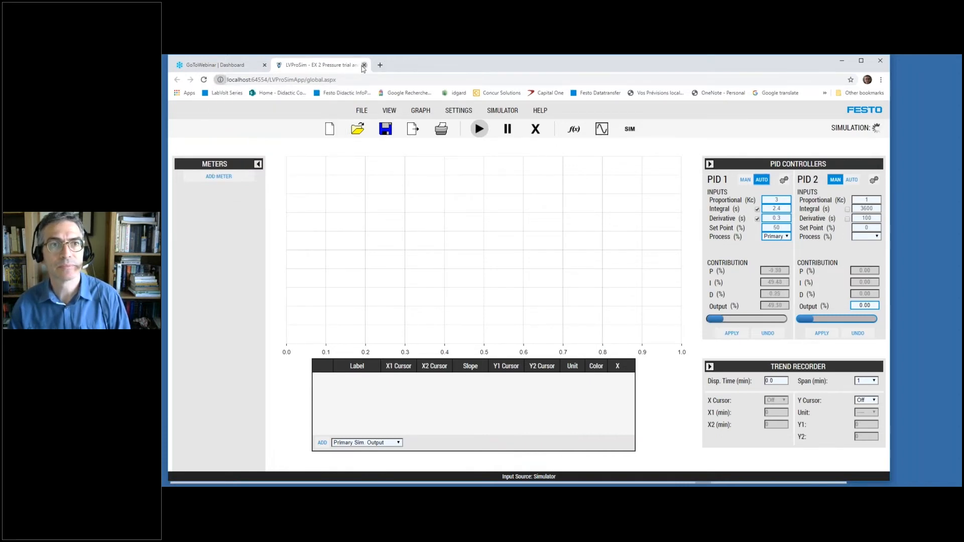
left_click(364, 65)
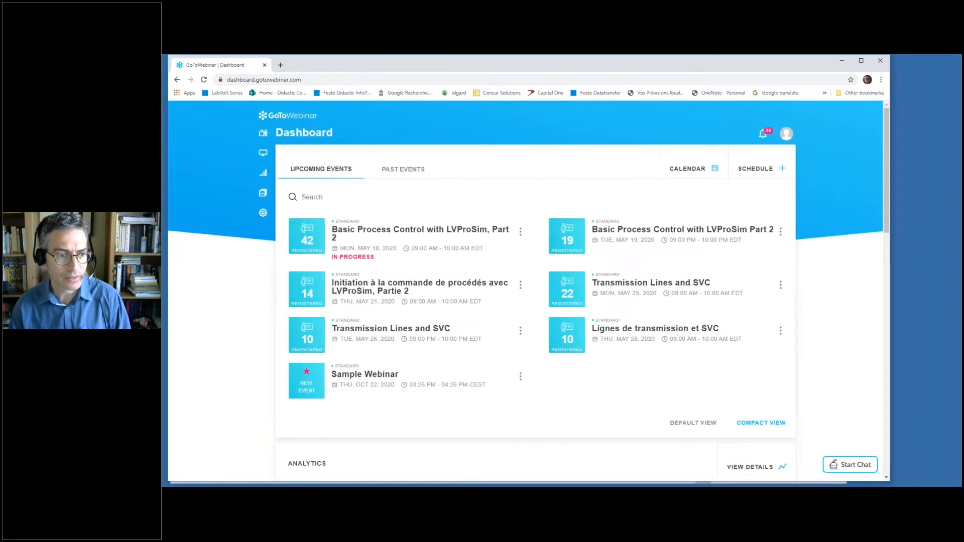
left_click(879, 63)
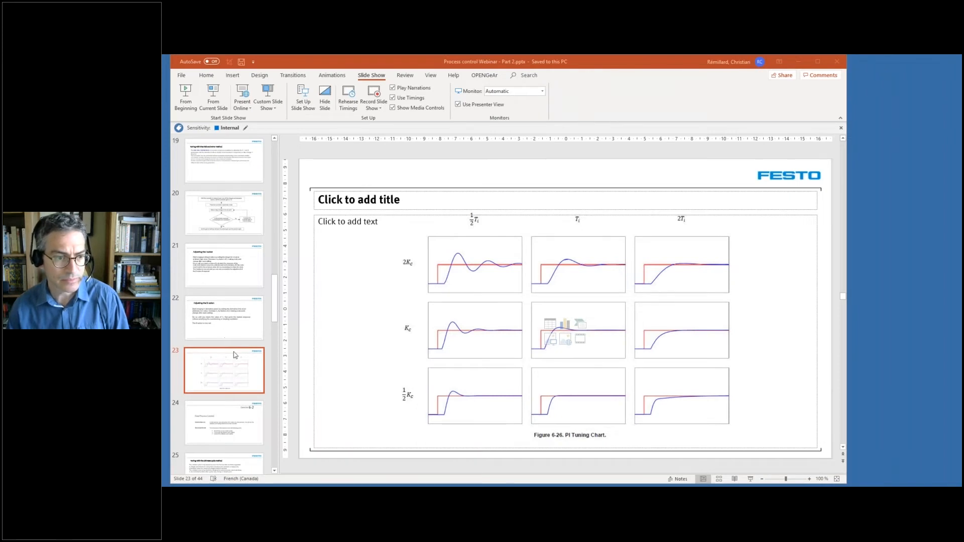
Relaunch LVProSim, confirm the input source and the application restart, then close the simulator window
key("super")
left_click(357, 392)
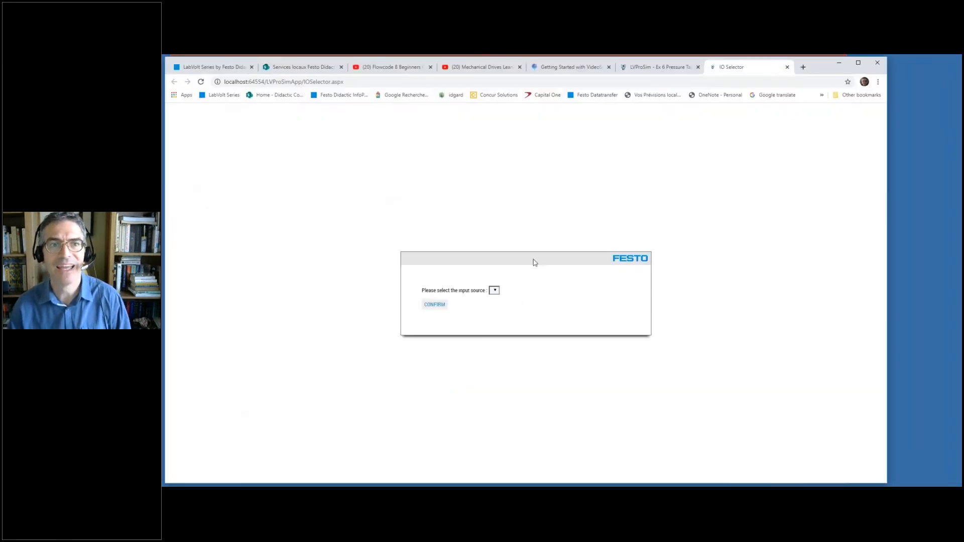
left_click(434, 305)
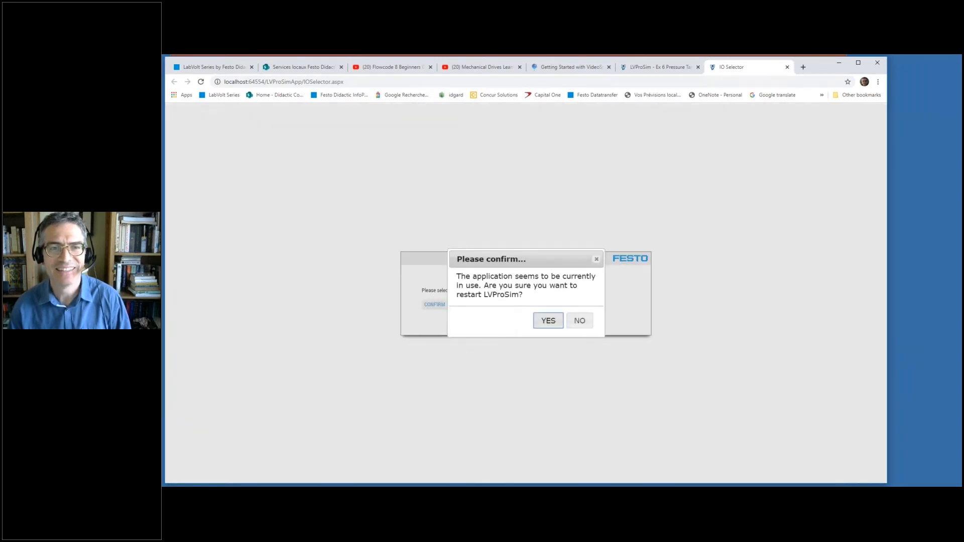
left_click(547, 320)
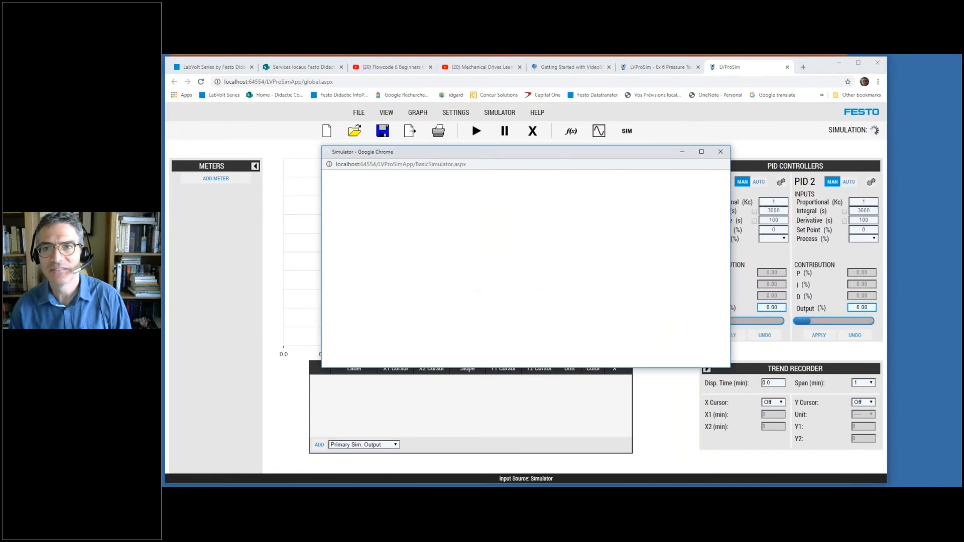
left_click(726, 150)
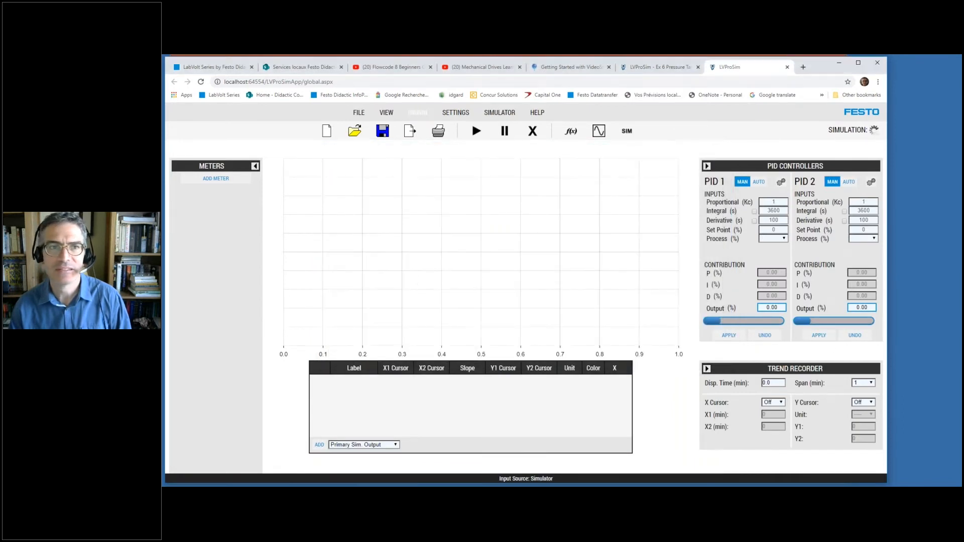
Load EX 2 Pressure trial and error.LVProSim from local storage, accepting the loss of unsaved settings
left_click(354, 132)
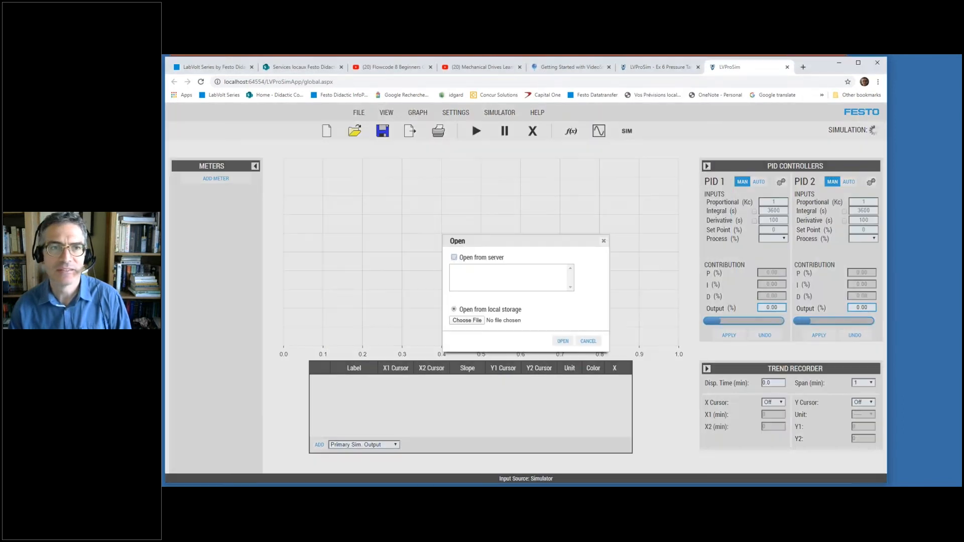
left_click(466, 320)
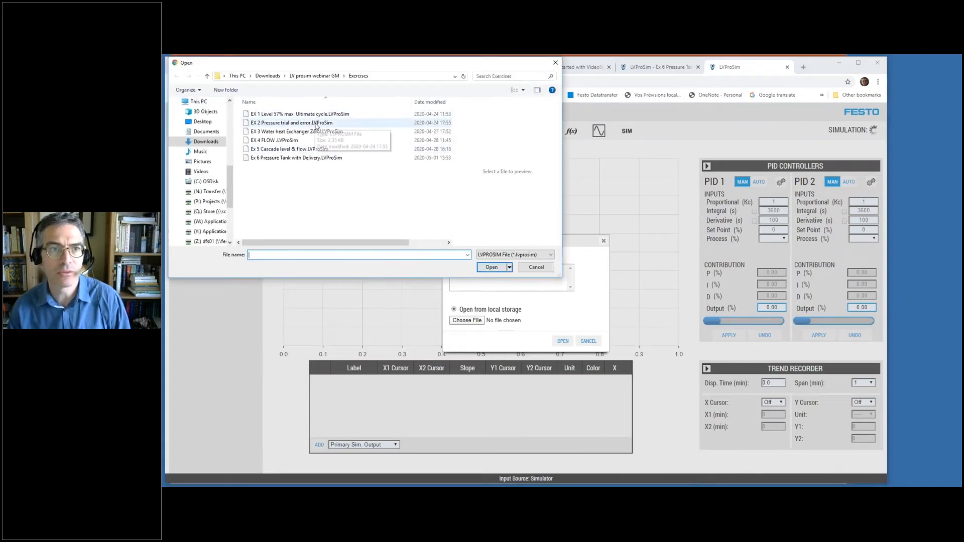
left_click(316, 126)
left_click(492, 267)
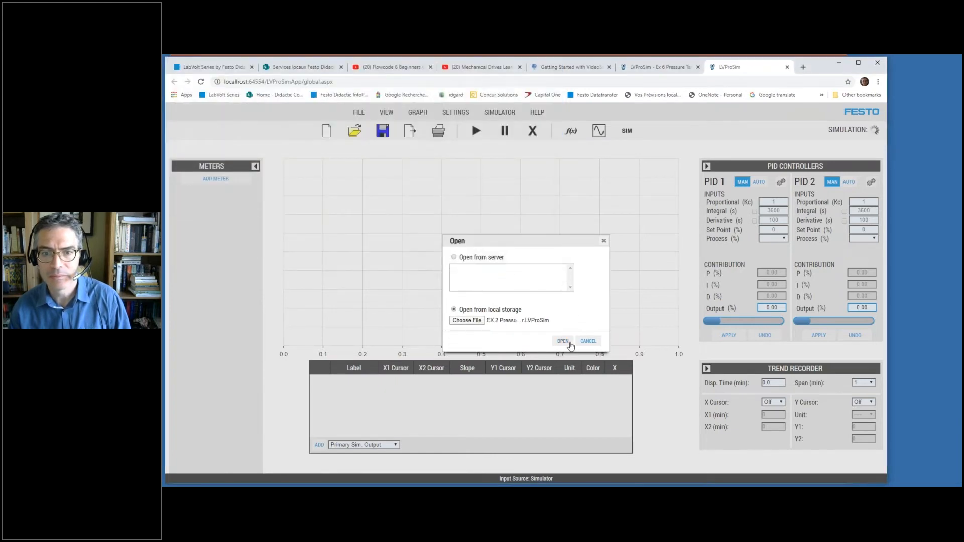
left_click(564, 341)
left_click(567, 314)
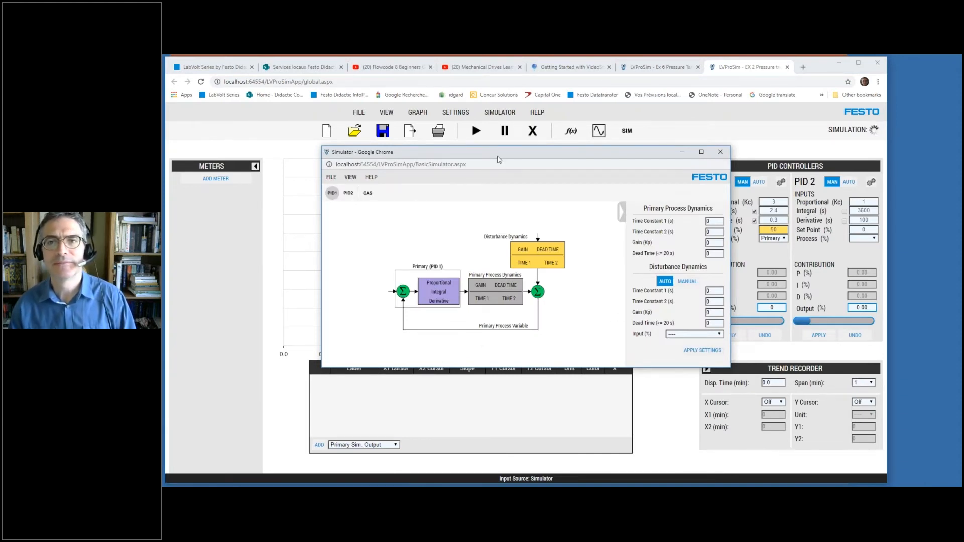
Try to start the run with the simulator window closed, then close the browser window
left_click(723, 152)
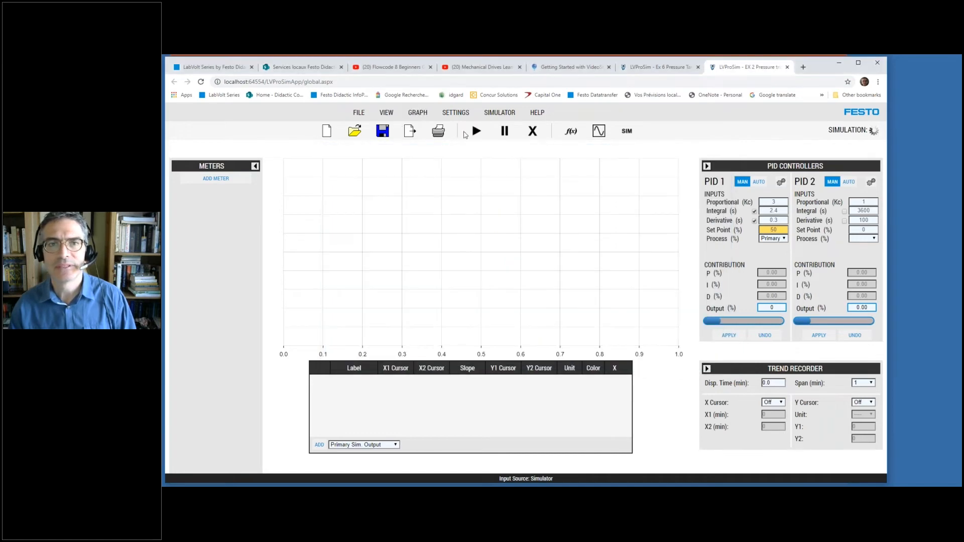
left_click(476, 133)
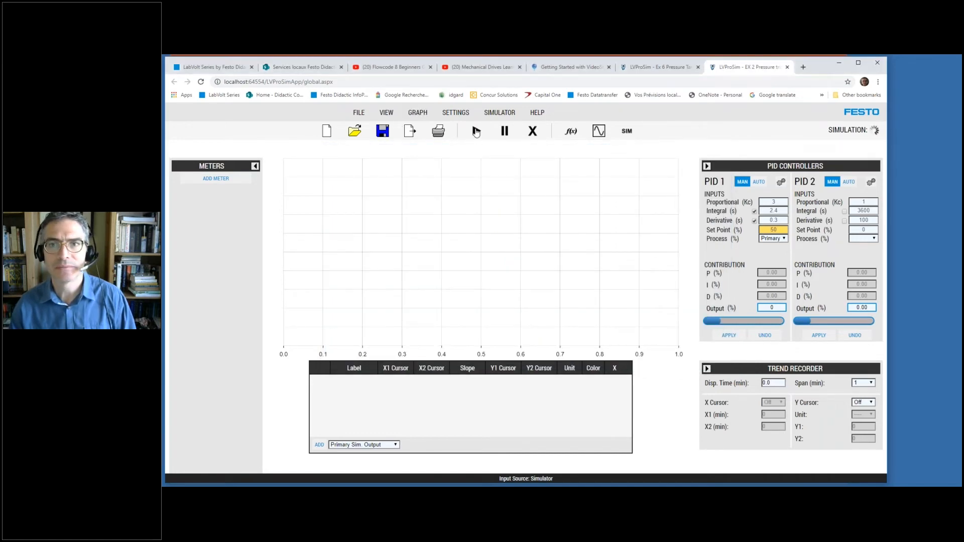
left_click(883, 64)
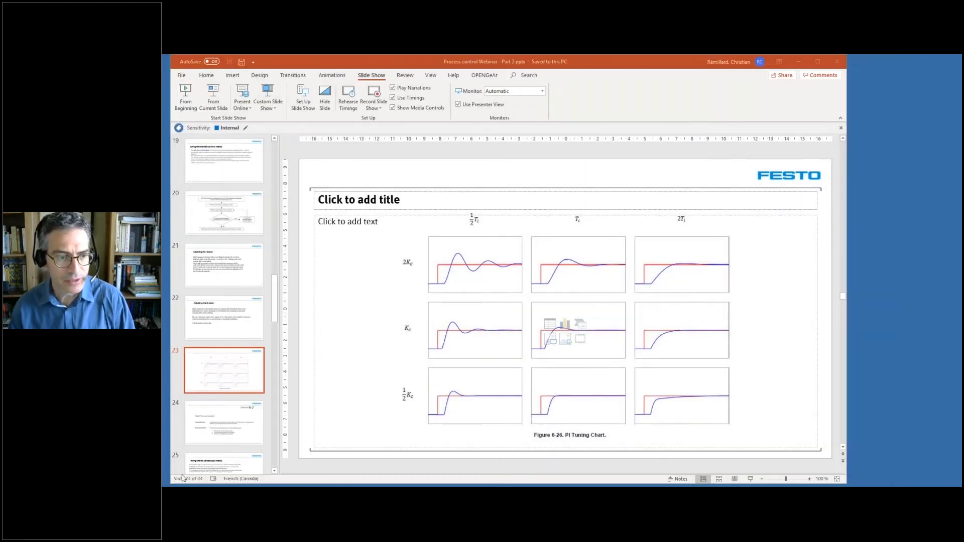
Launch LVProSim again with Simulator as the input source, confirm the restart and close the simulator window
key("super")
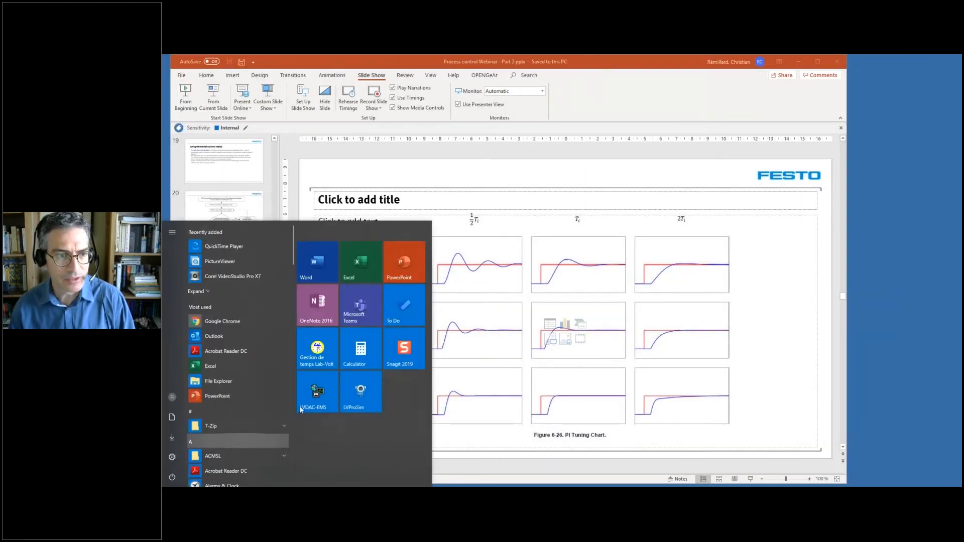
left_click(359, 391)
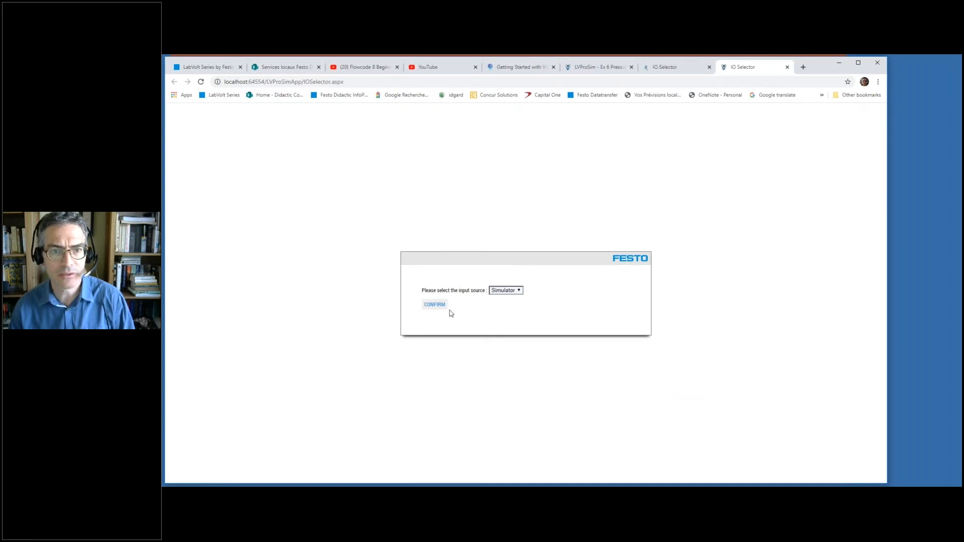
left_click(434, 305)
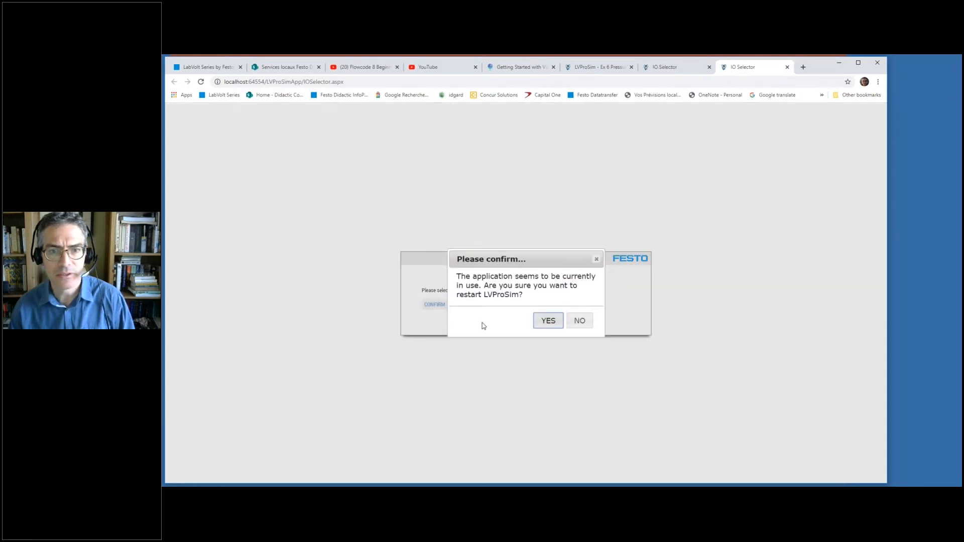
left_click(538, 325)
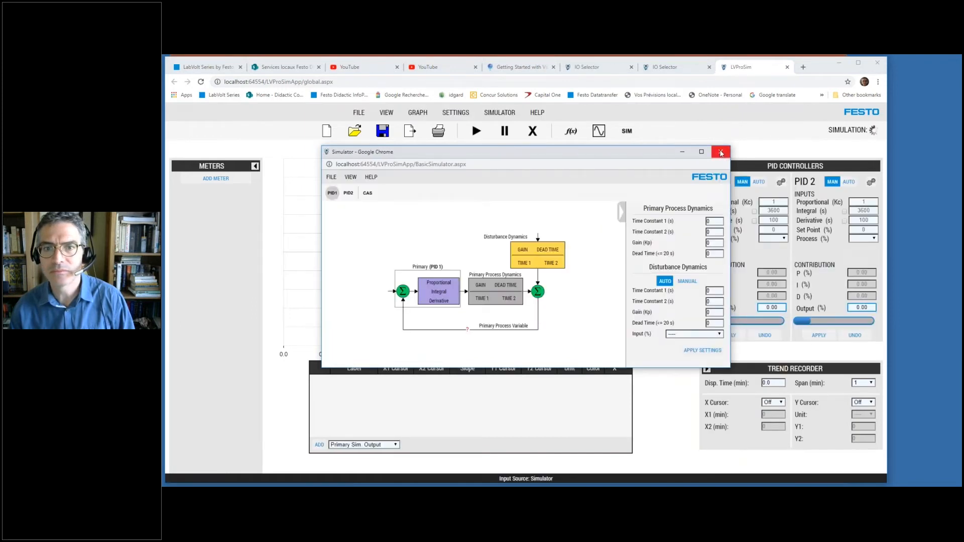
left_click(720, 152)
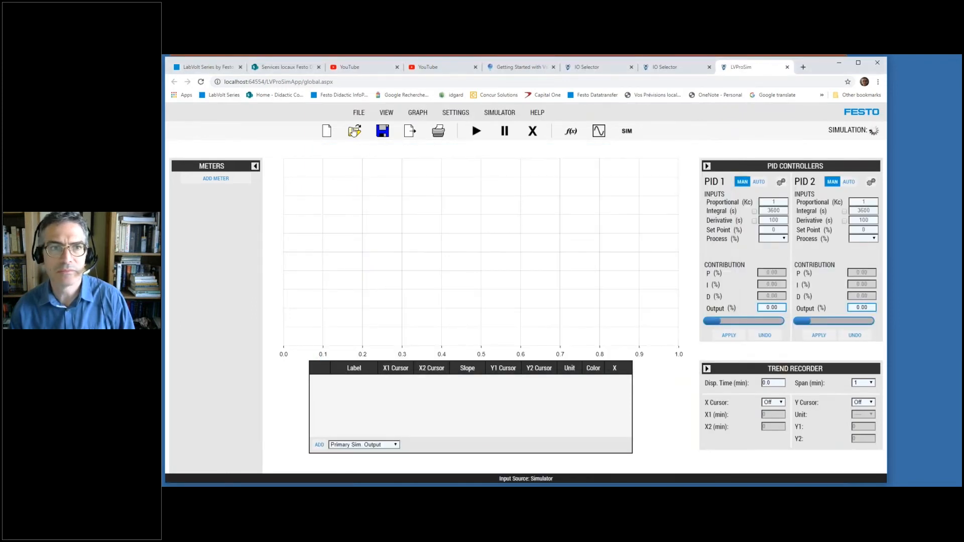
Load the EX 2 Pressure trial and error.LVProSim project from local storage and close the simulator window
left_click(355, 132)
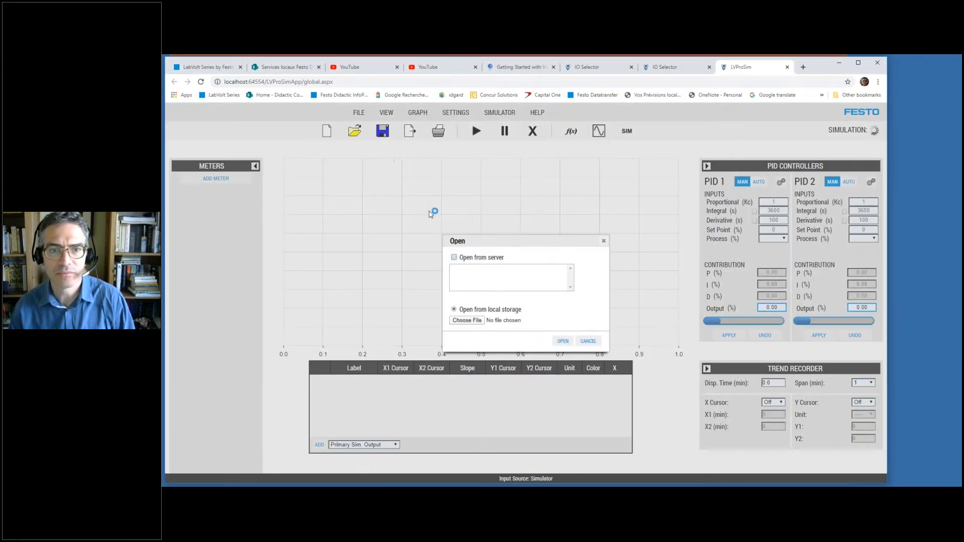
left_click(471, 321)
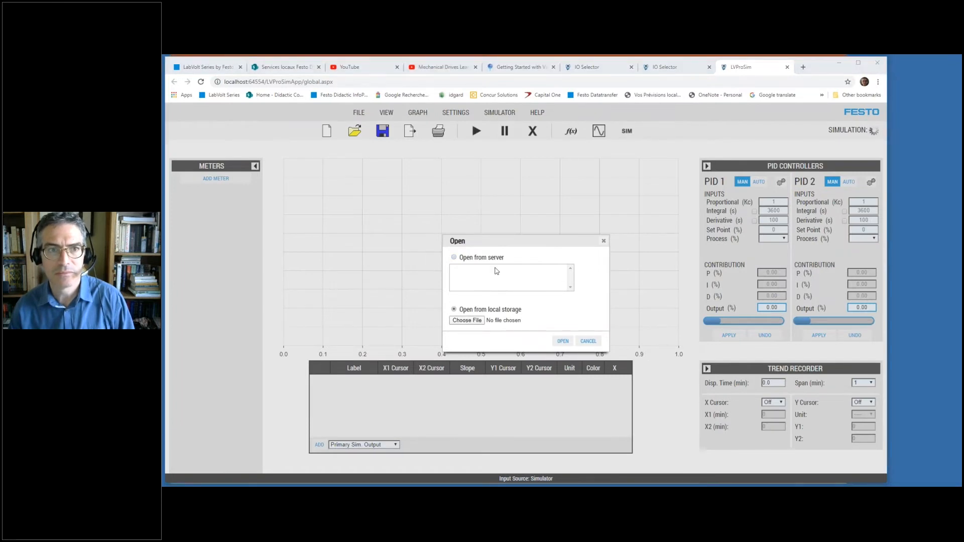
double_click(307, 123)
left_click(563, 341)
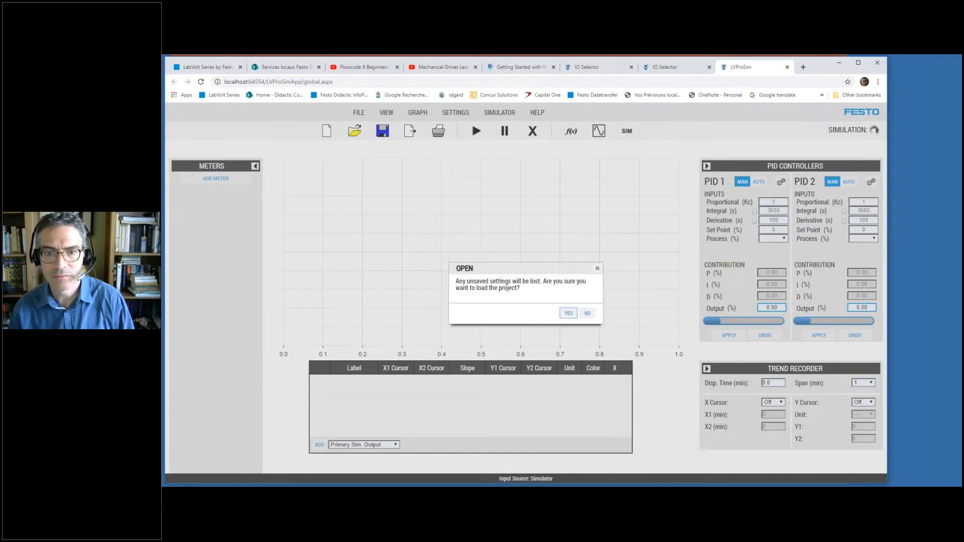
left_click(566, 314)
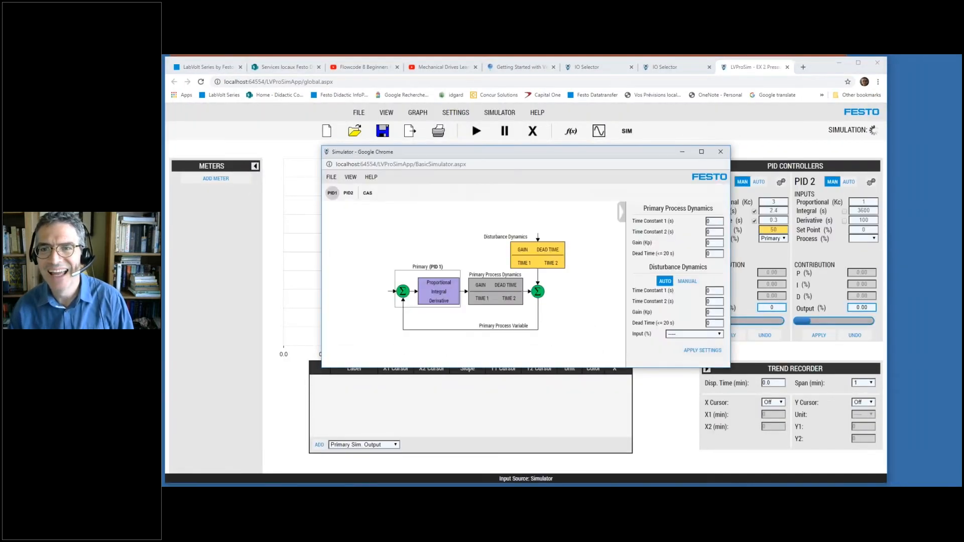
left_click(728, 153)
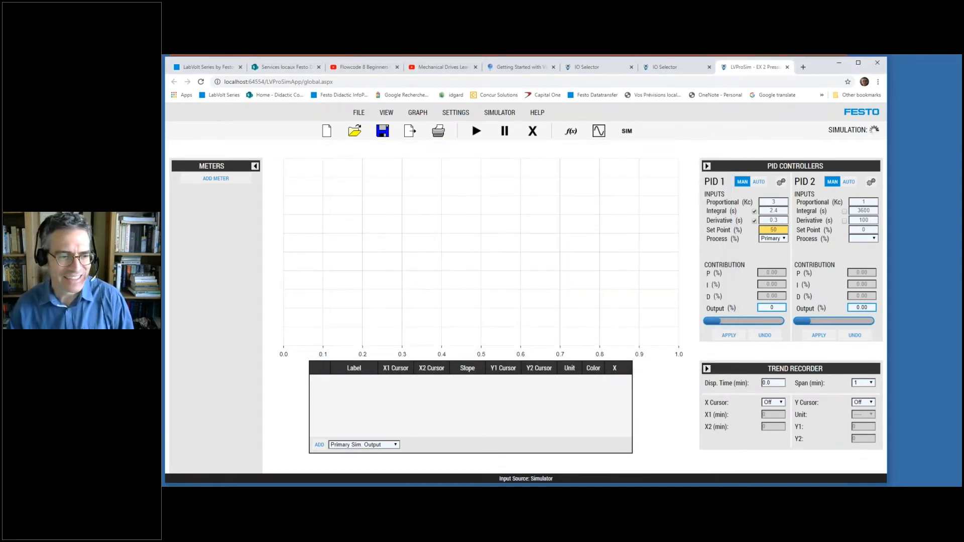
left_click(171, 485)
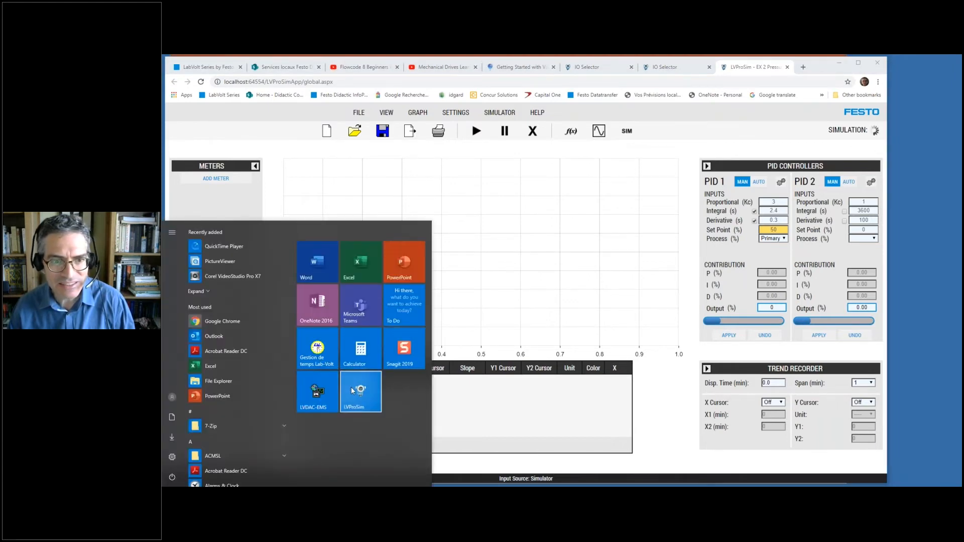
right_click(352, 391)
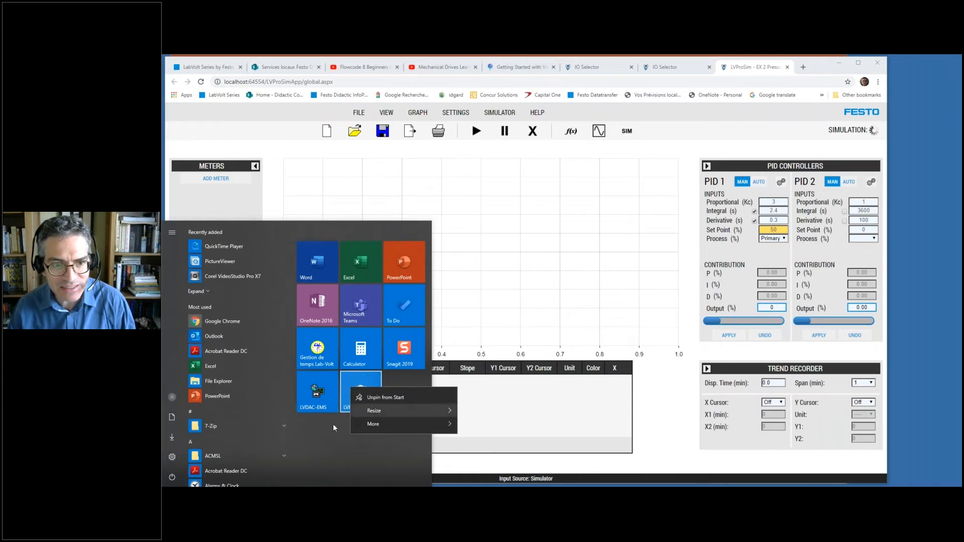
left_click(319, 447)
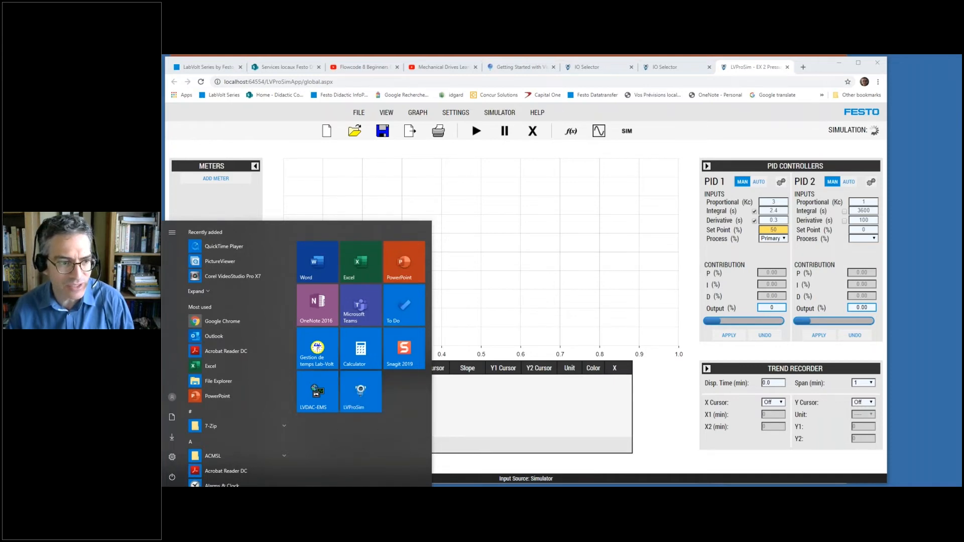
left_click(172, 491)
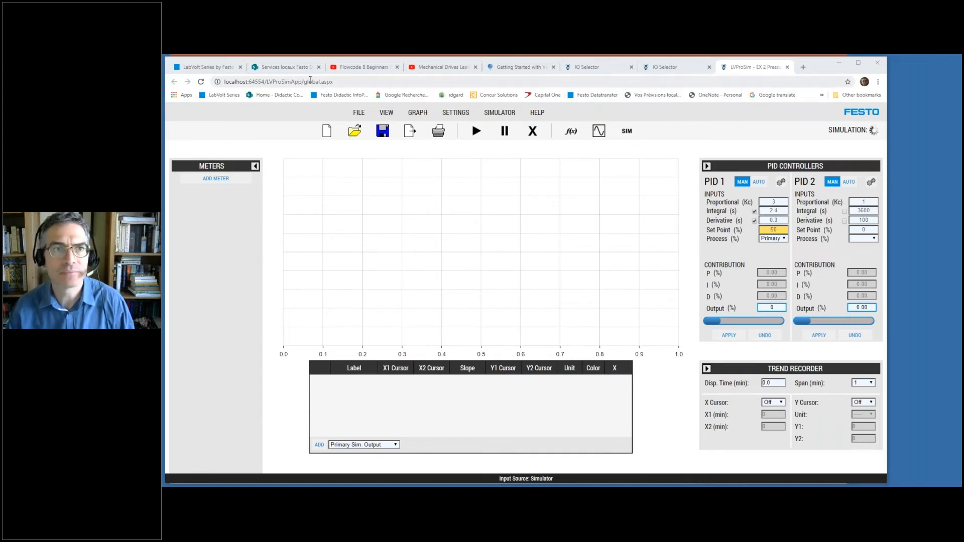
Find Internet Explorer with the Windows search and launch it
left_click(312, 81)
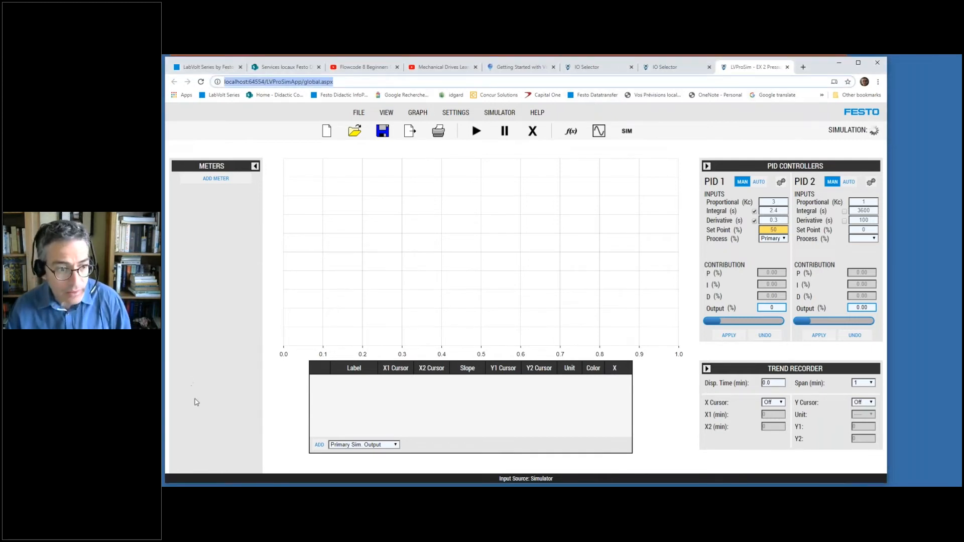
left_click(208, 481)
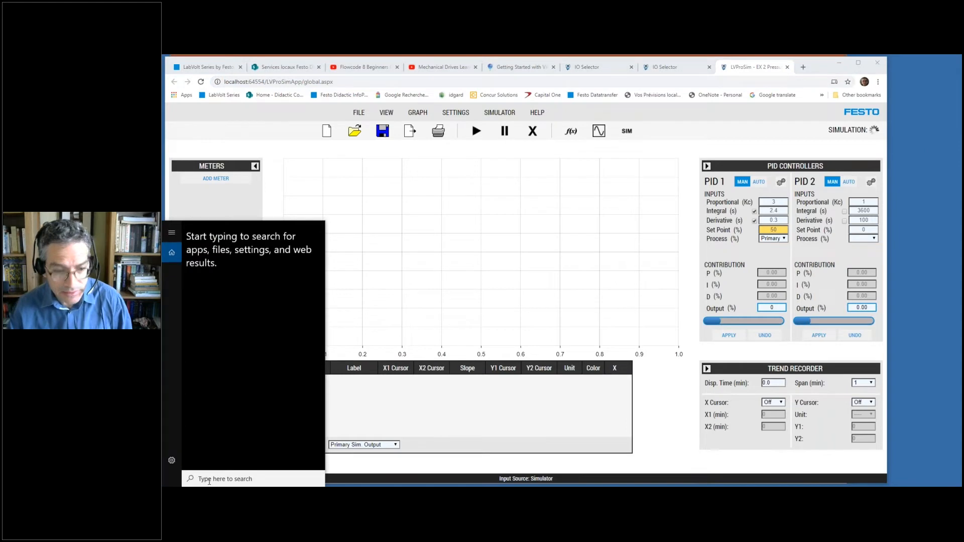
type("intern")
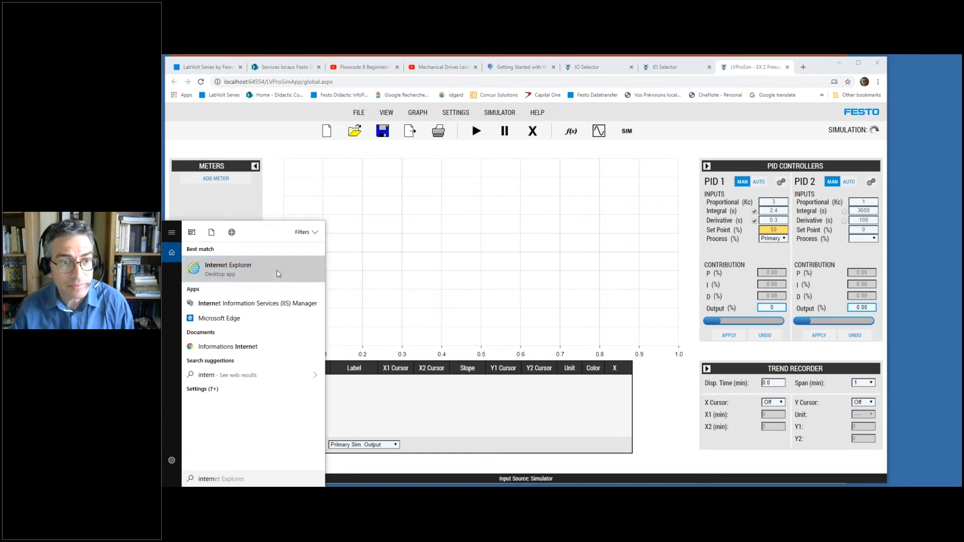
left_click(282, 269)
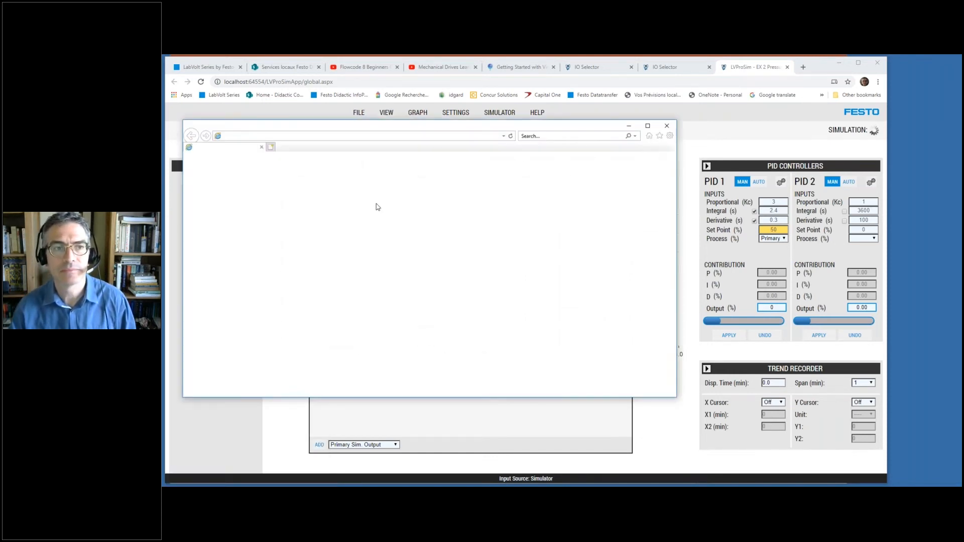
Move the Internet Explorer window aside to uncover the LVProSim page behind it
left_click(326, 138)
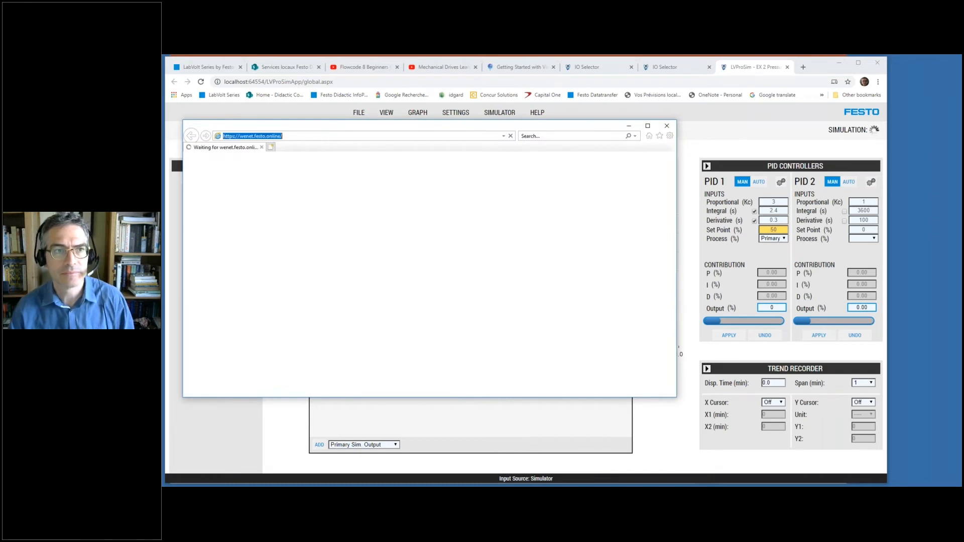
left_click(332, 135)
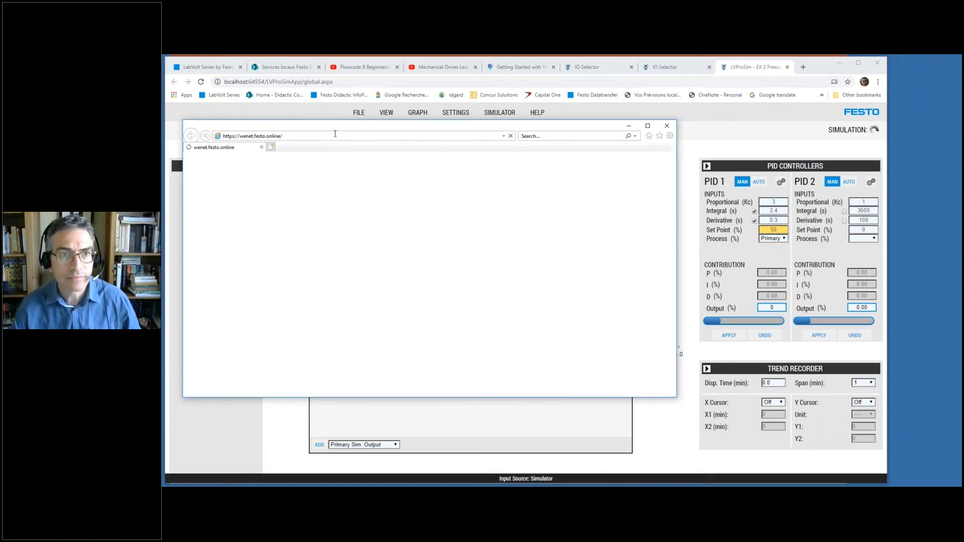
left_click_drag(337, 130, 547, 162)
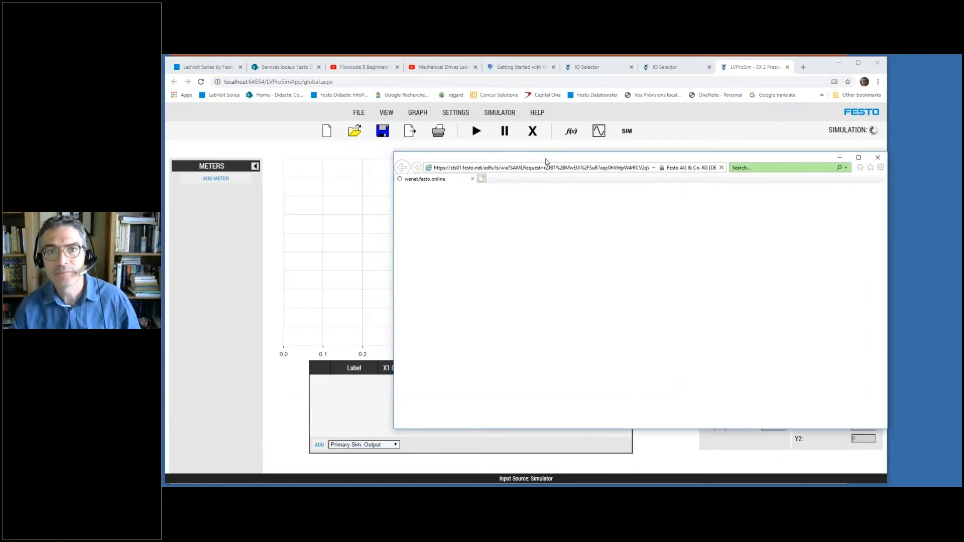
left_click_drag(547, 161, 643, 160)
Copy the LVProSim page's address from Chrome, switch to Internet Explorer and enter the copied address there
left_click(403, 81)
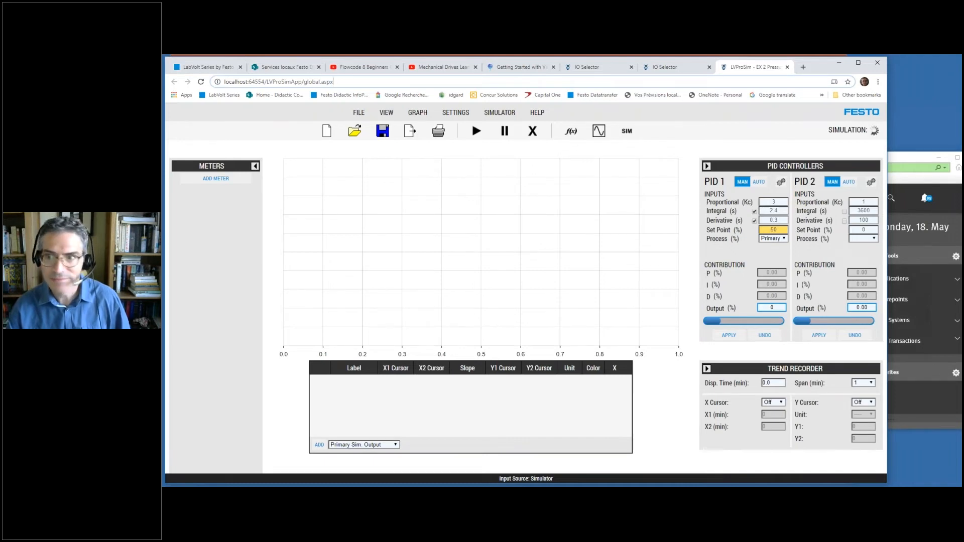
left_click_drag(343, 81, 215, 94)
key("ctrl+c")
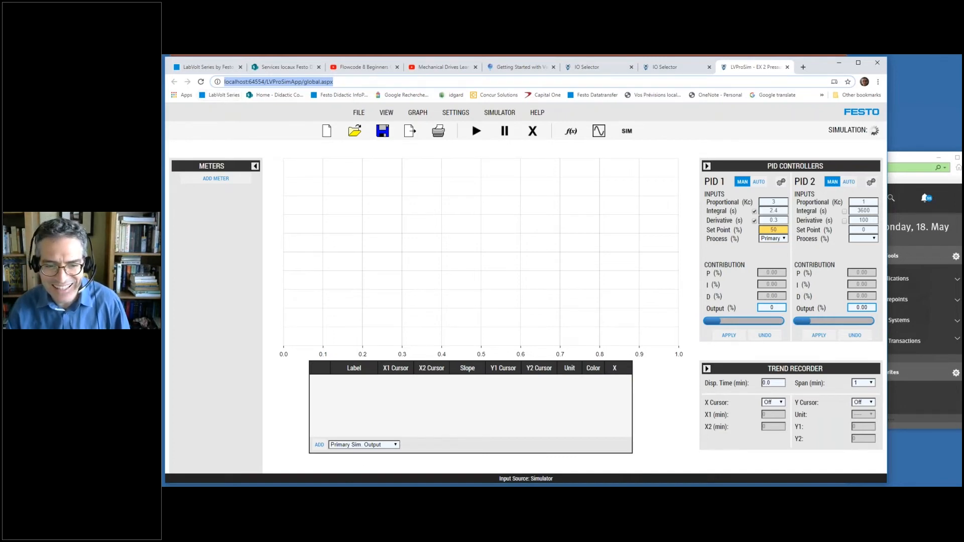
key("alt+Tab")
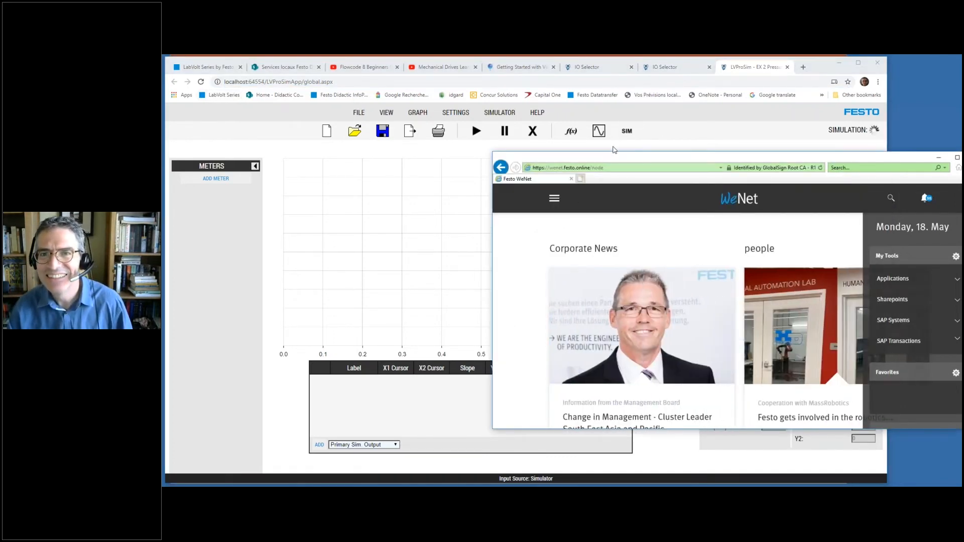
left_click(615, 168)
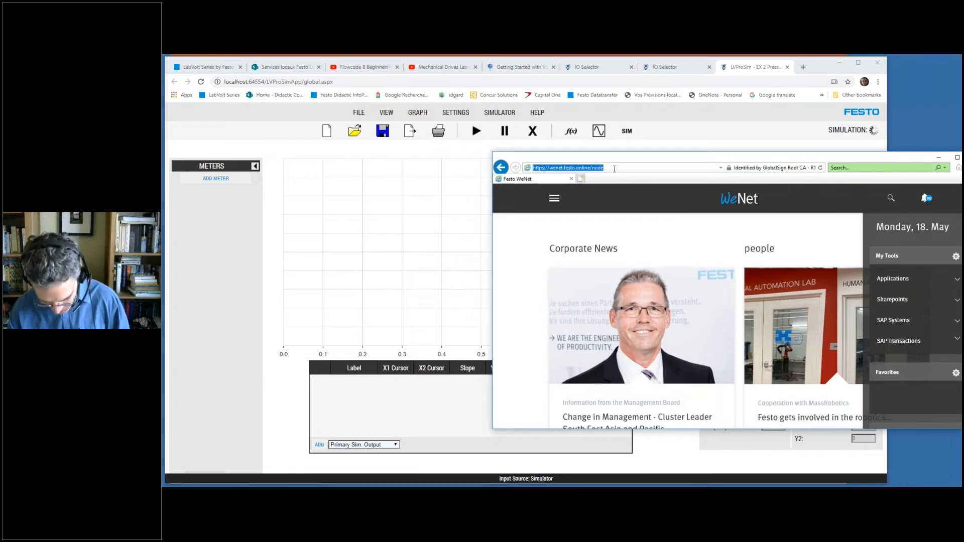
key("ctrl+v")
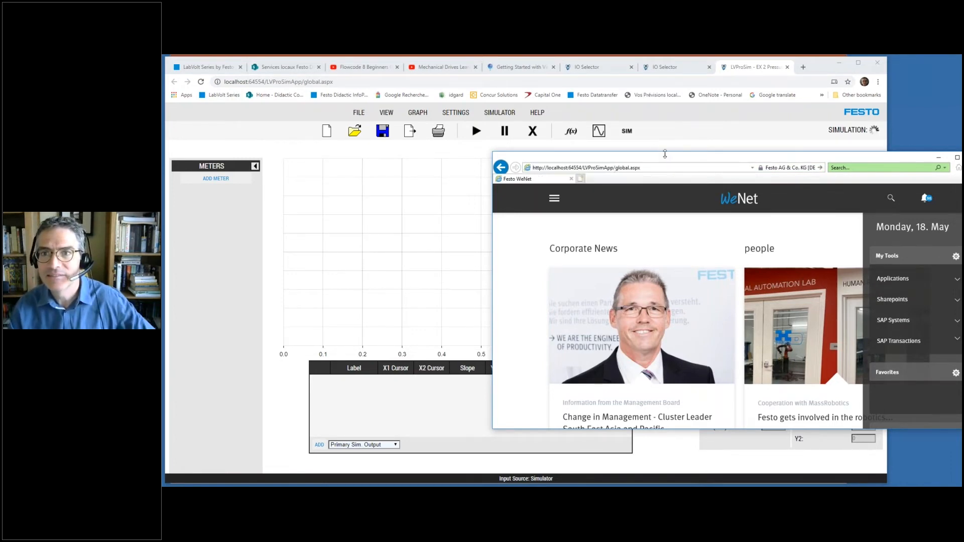
left_click_drag(670, 161, 512, 144)
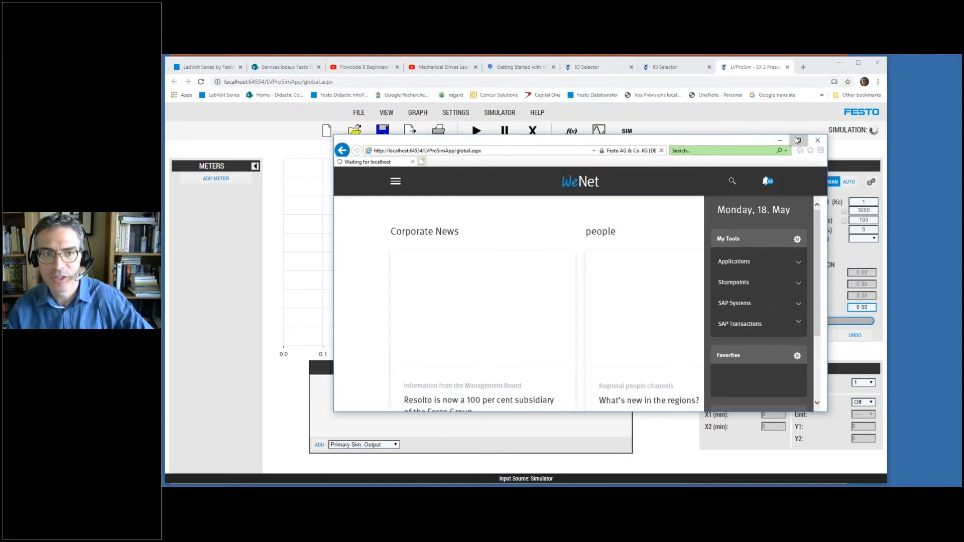
left_click(797, 141)
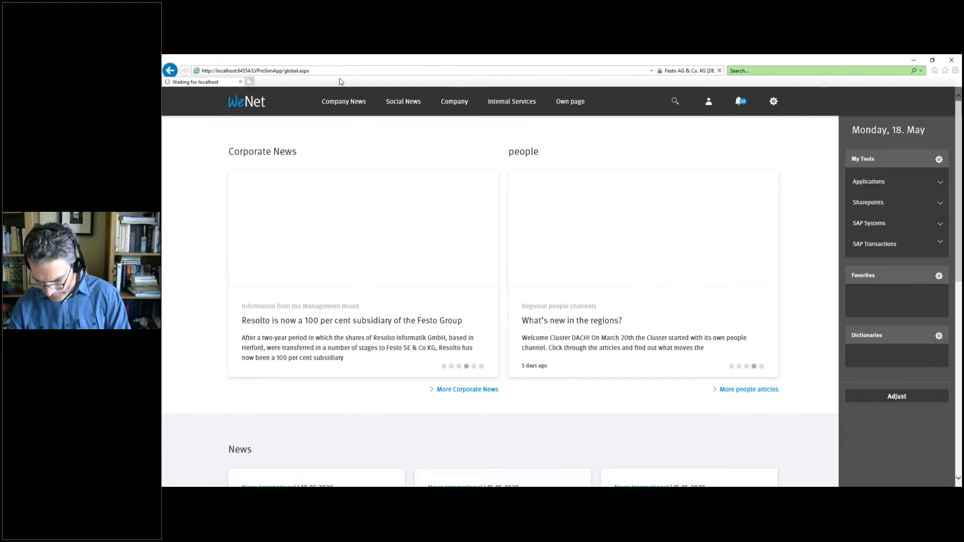
left_click(315, 71)
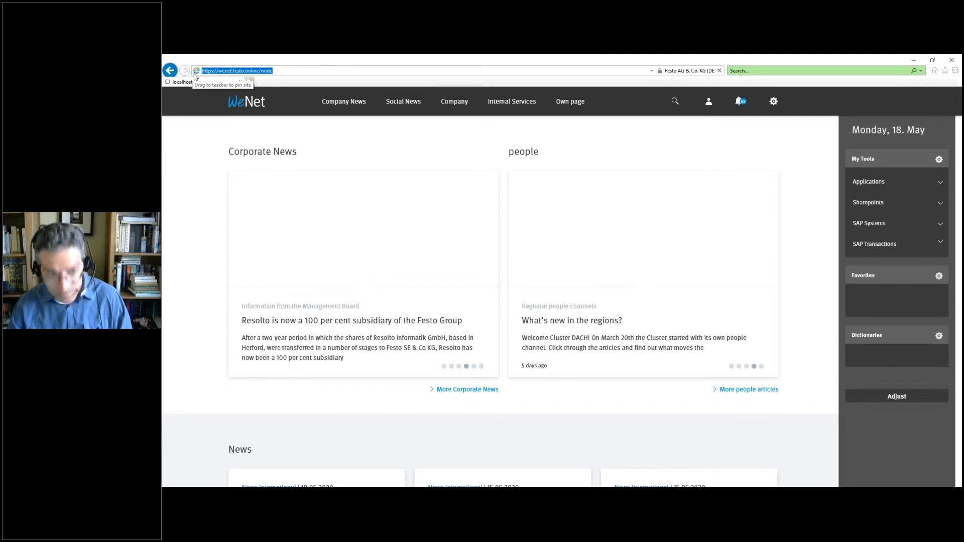
key("ctrl+v")
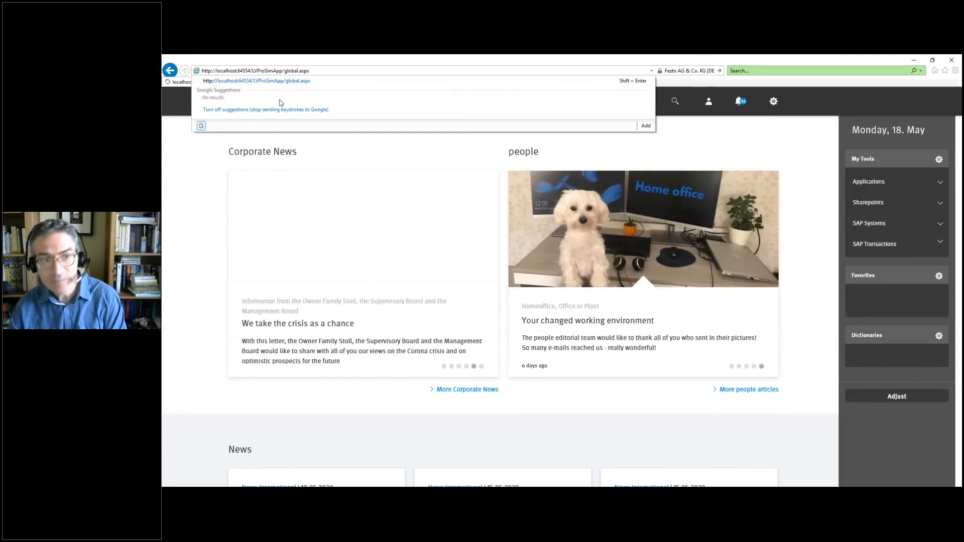
key("Escape")
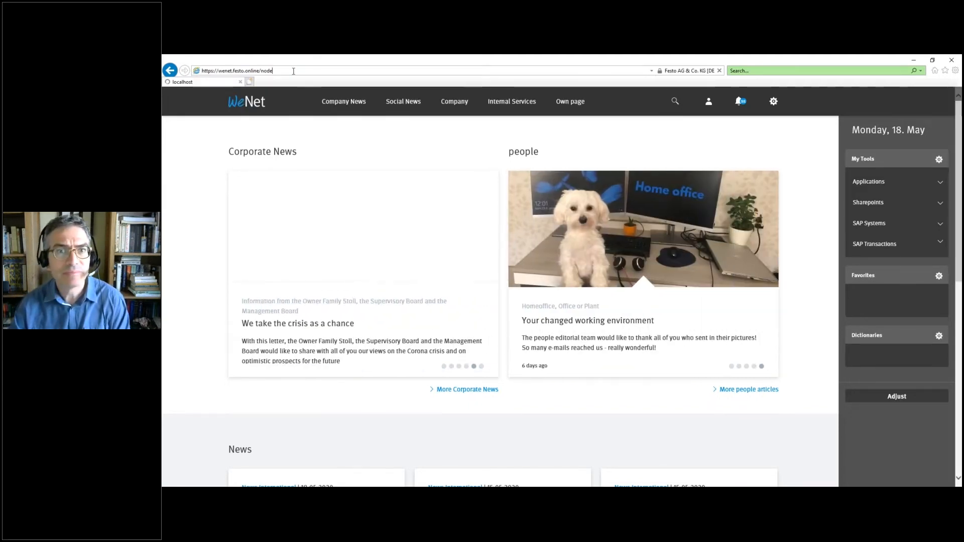
left_click_drag(293, 72, 186, 70)
key("ctrl+v")
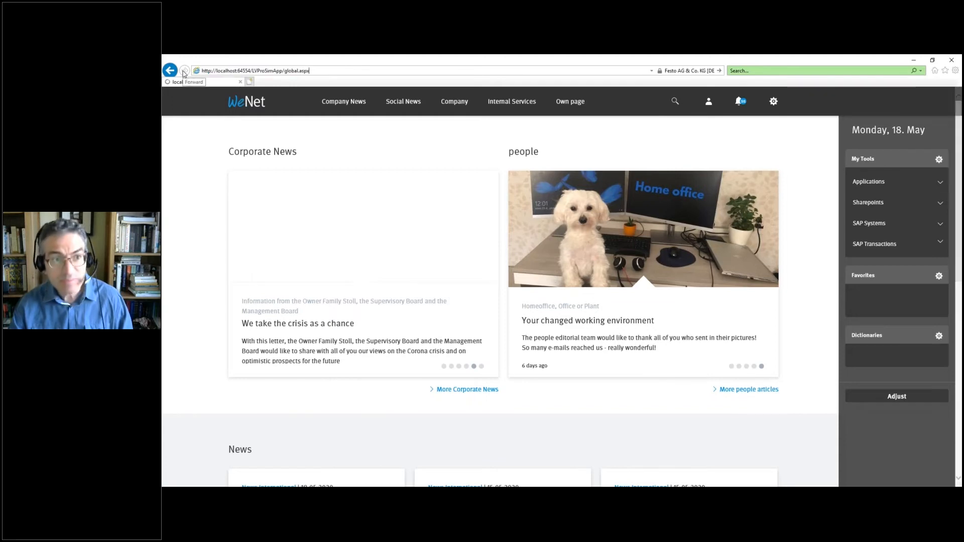
key("Return")
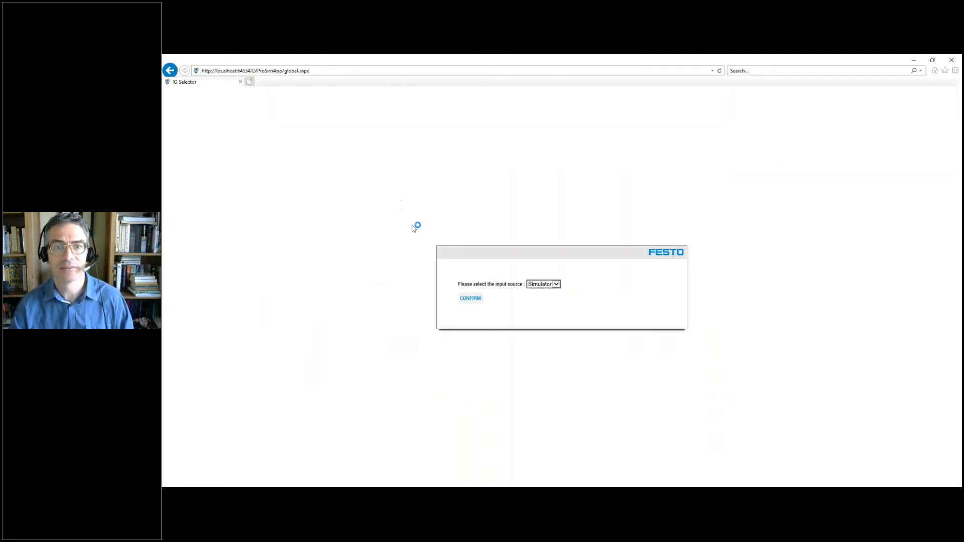
Accept Simulator as the input source, confirm restarting LVProSim and close the simulator window
left_click(477, 300)
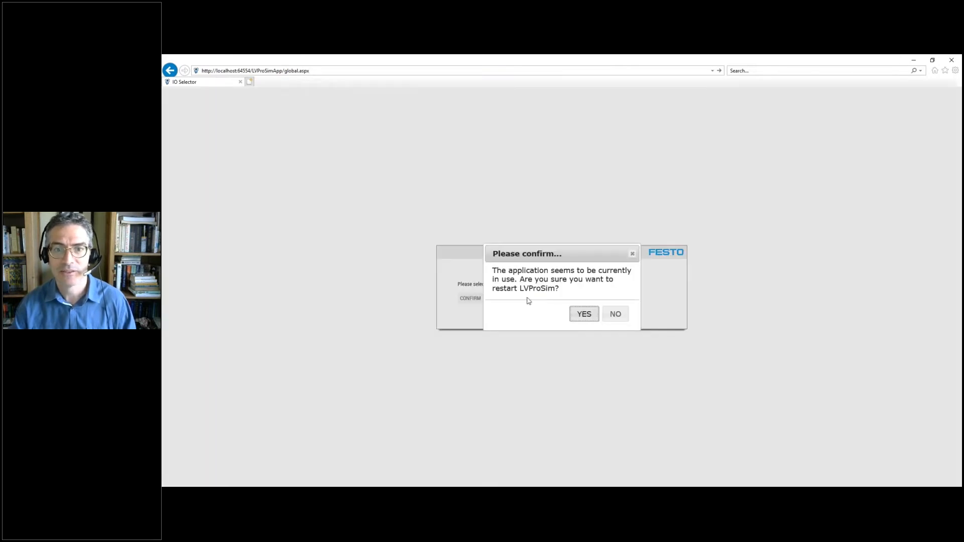
left_click(583, 313)
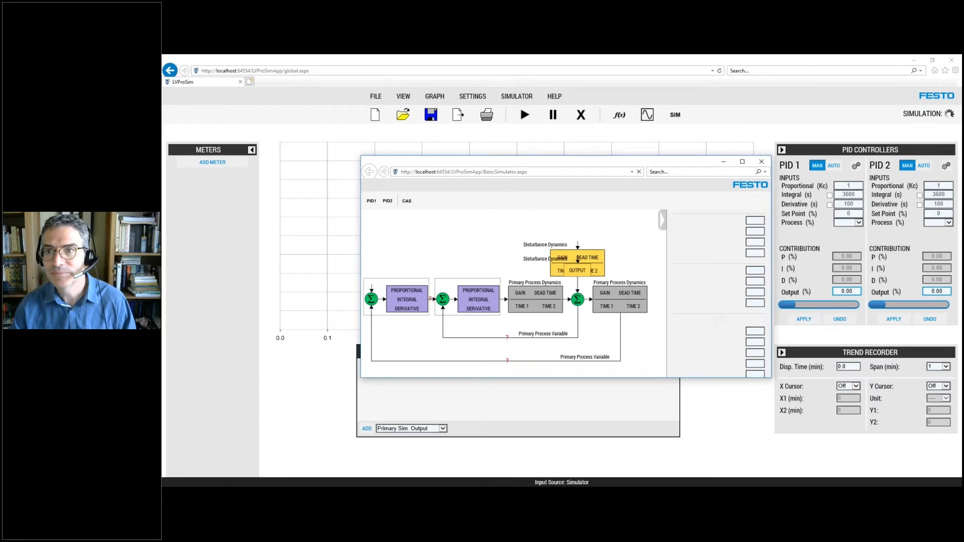
left_click(760, 161)
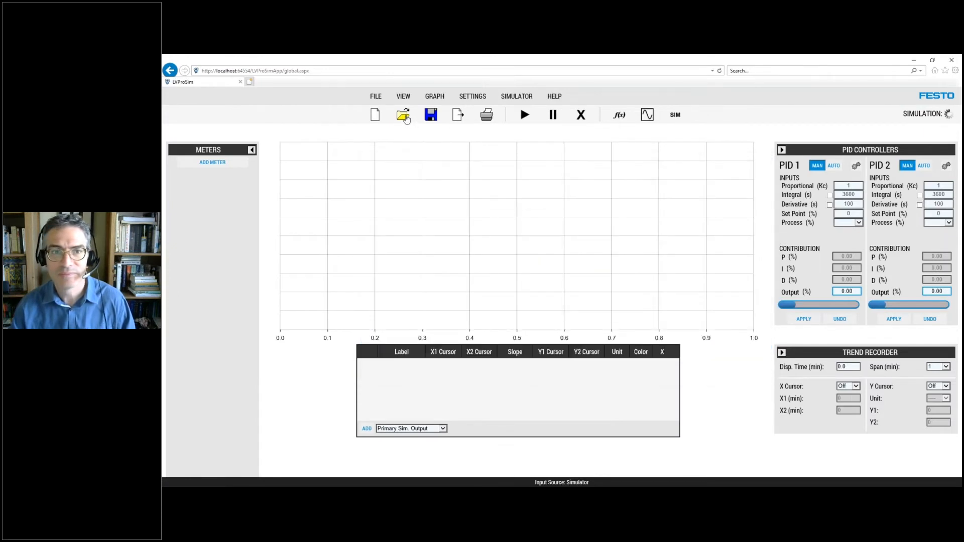
Load the project EX 2 Pressure trial and error.LVProSim from the Exercises folder of LV prosim webinar GM in Downloads
left_click(405, 116)
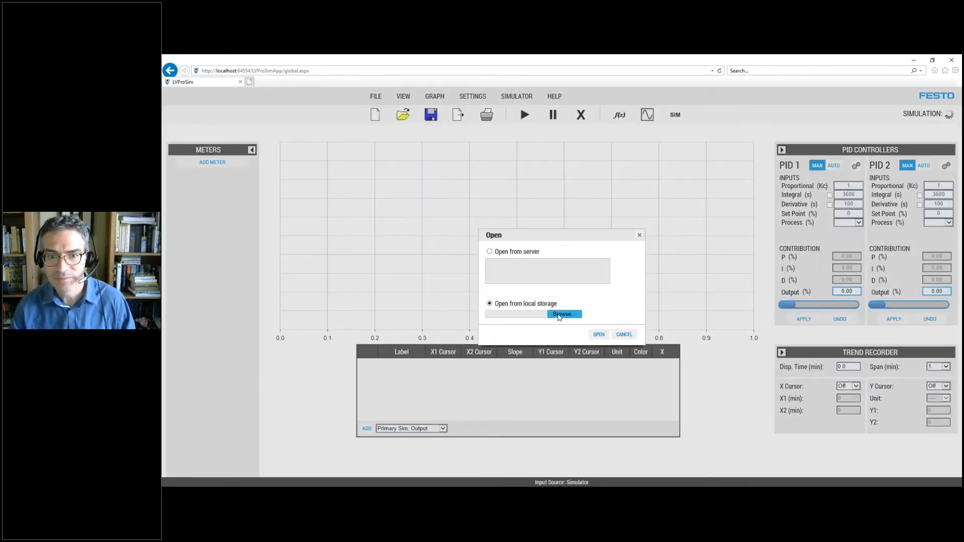
left_click(558, 315)
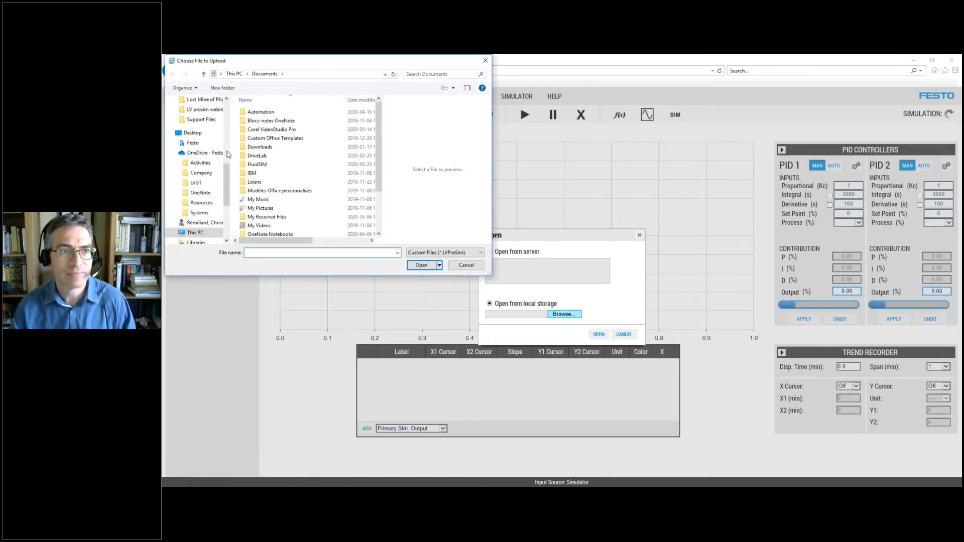
scroll(227, 175, "down", 5)
left_click_drag(227, 176, 226, 91)
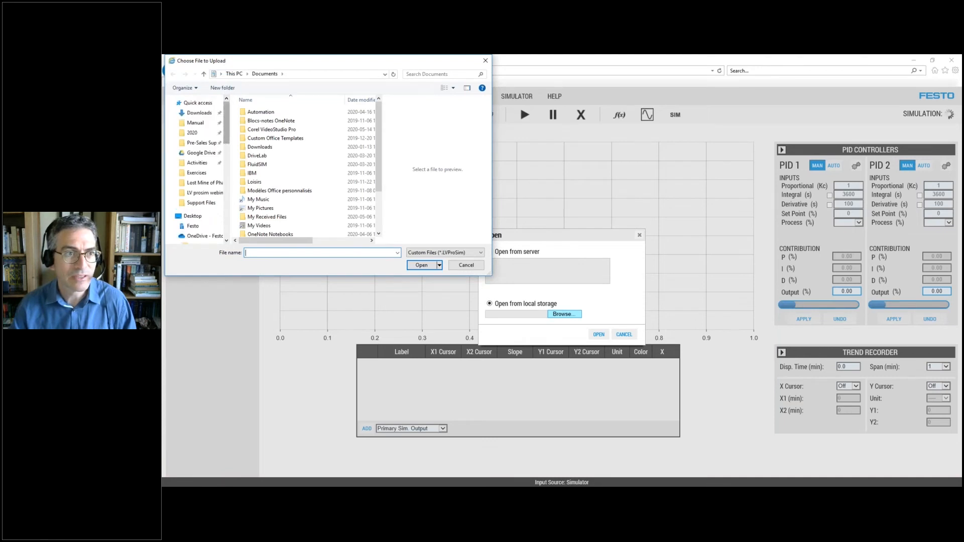
left_click(202, 115)
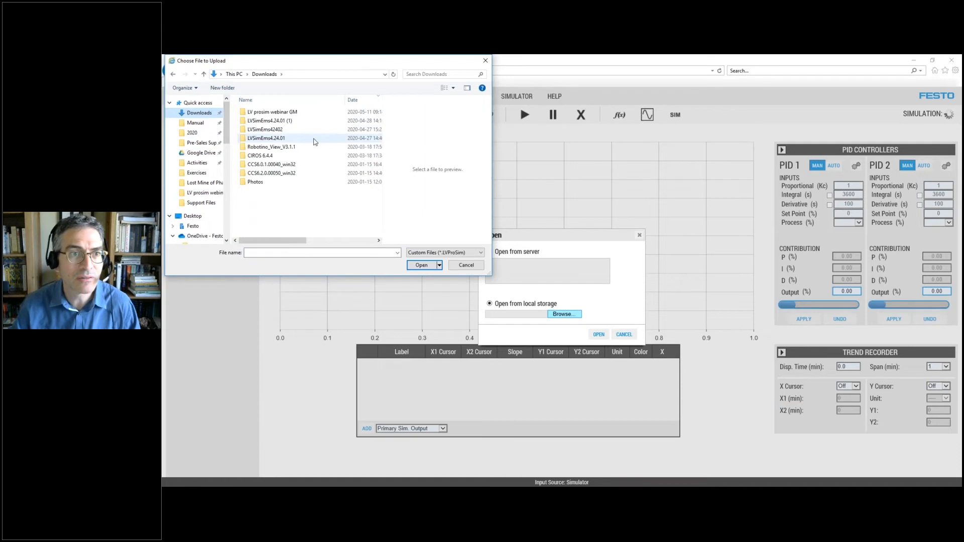
double_click(274, 111)
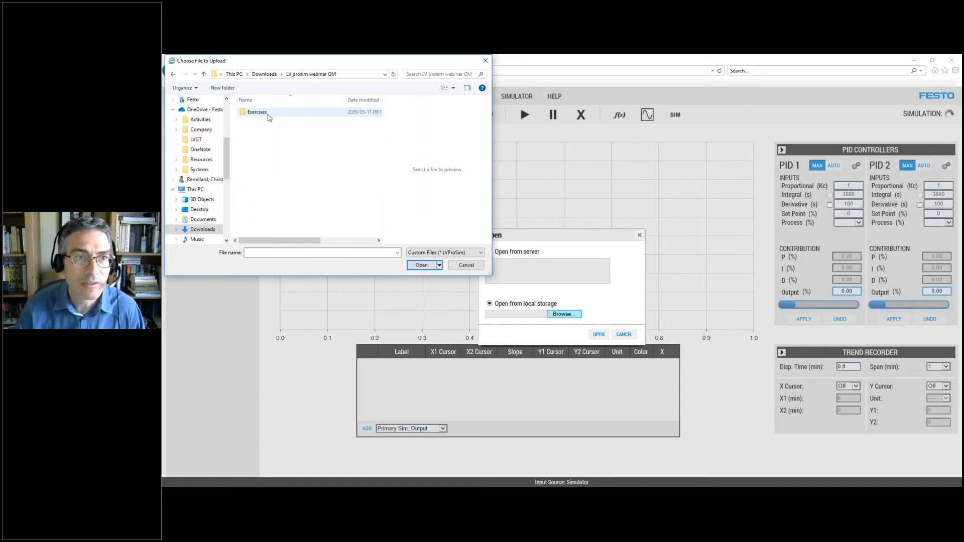
double_click(269, 117)
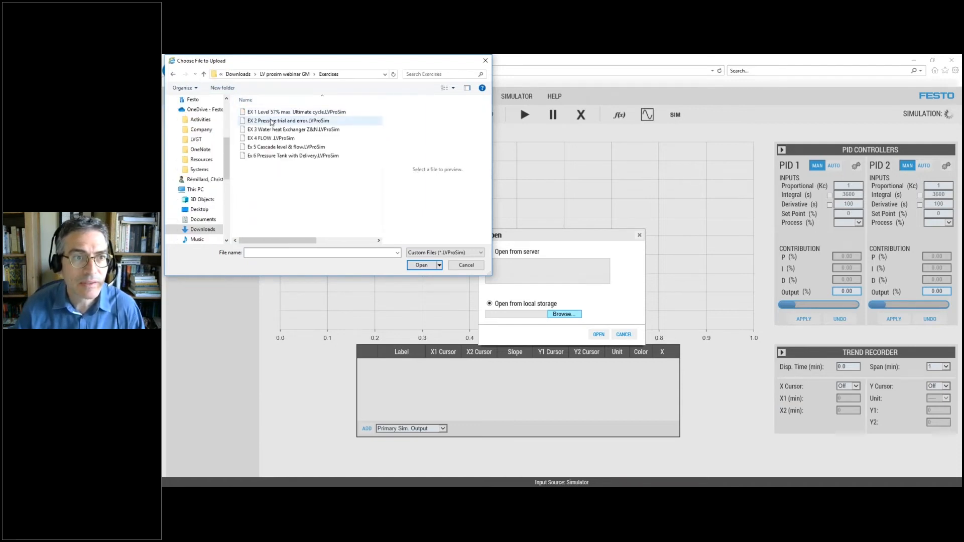
double_click(271, 122)
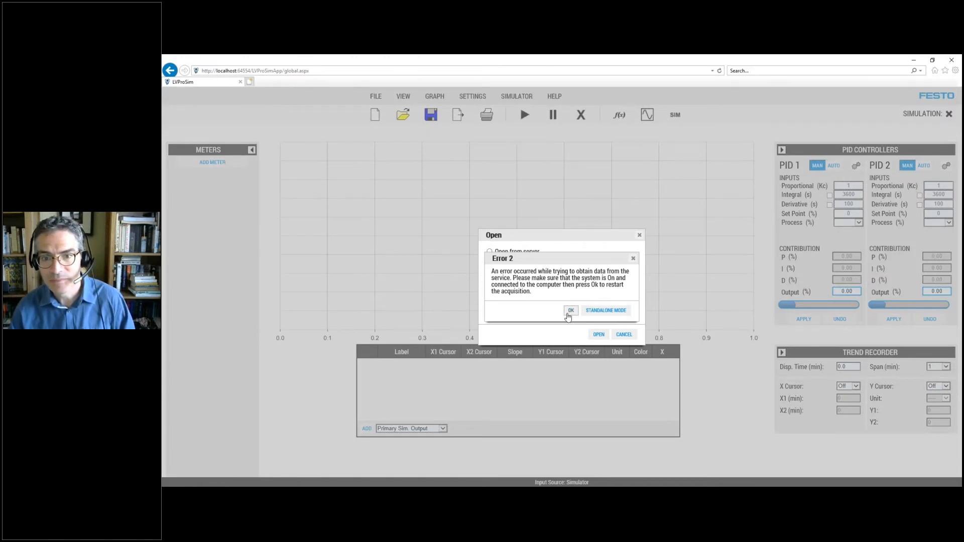
left_click(570, 311)
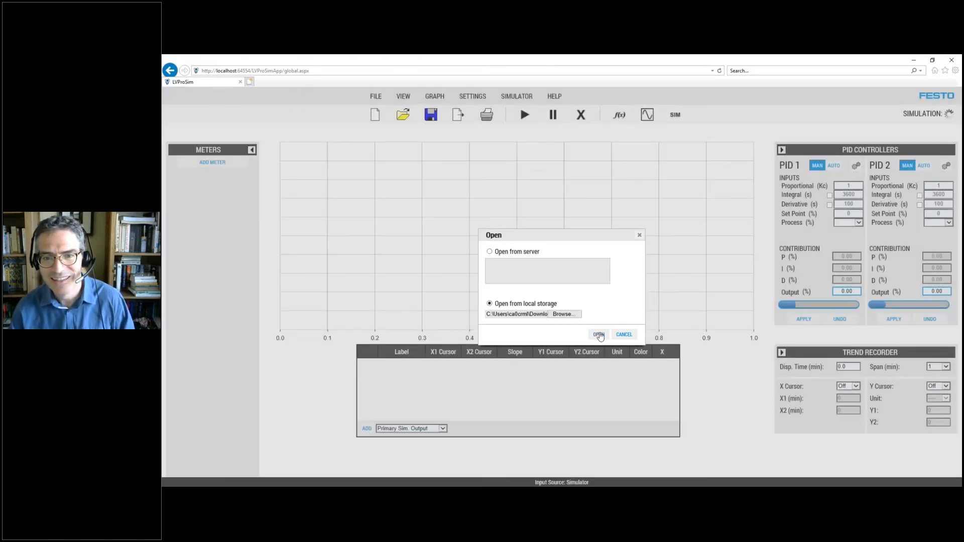
left_click(599, 335)
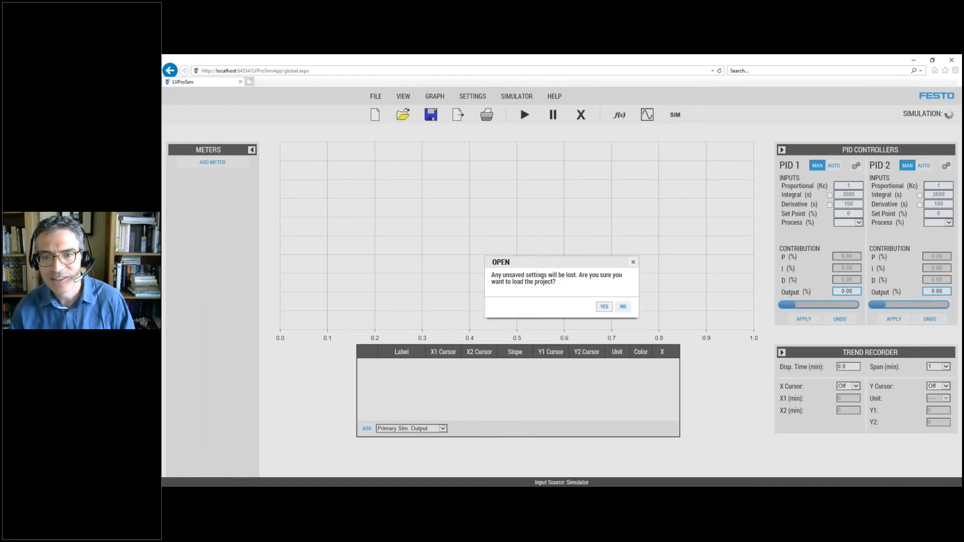
left_click(604, 306)
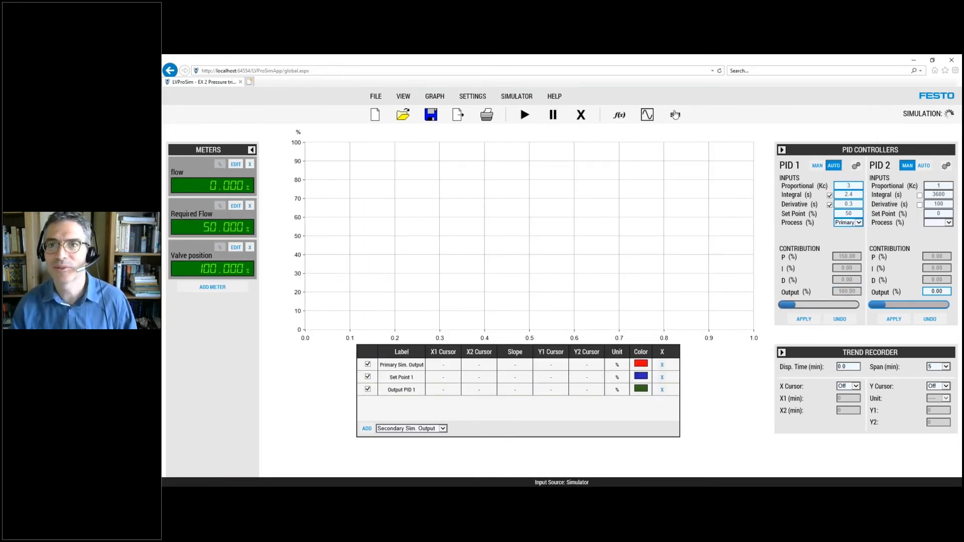
In the simulator, apply PID1 primary process dynamics of Time Constant 1 4 s, Gain 1.005 and Dead Time 1.5 s, then close its window
left_click(675, 115)
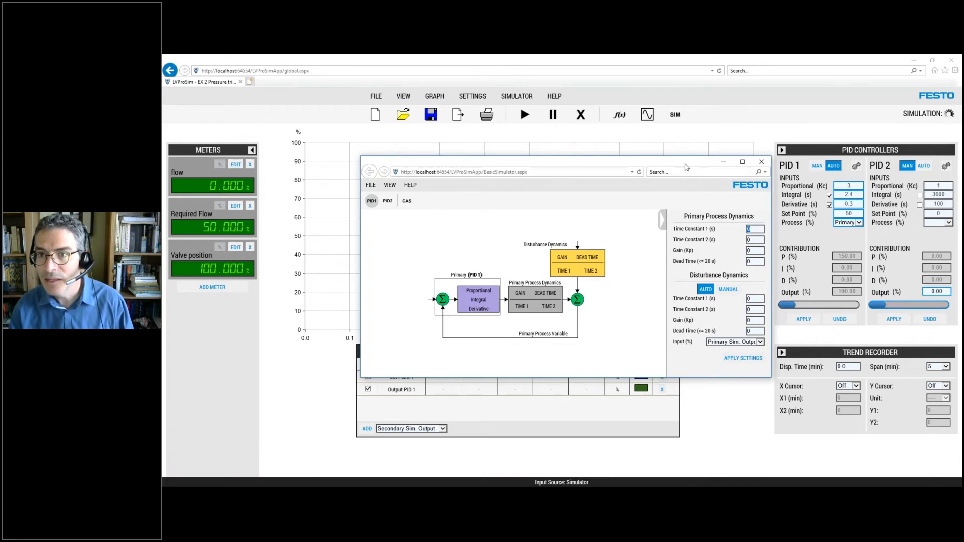
left_click_drag(671, 160, 638, 152)
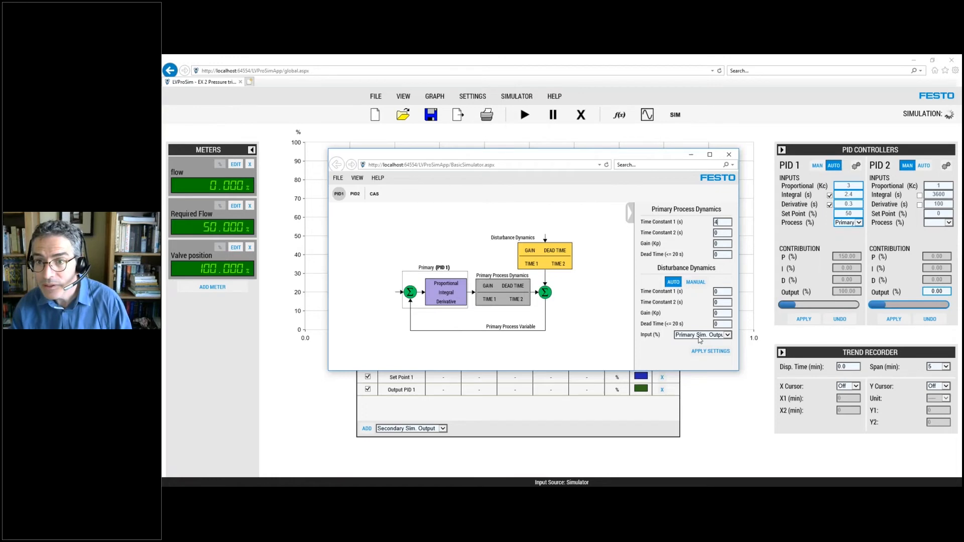
left_click(728, 243)
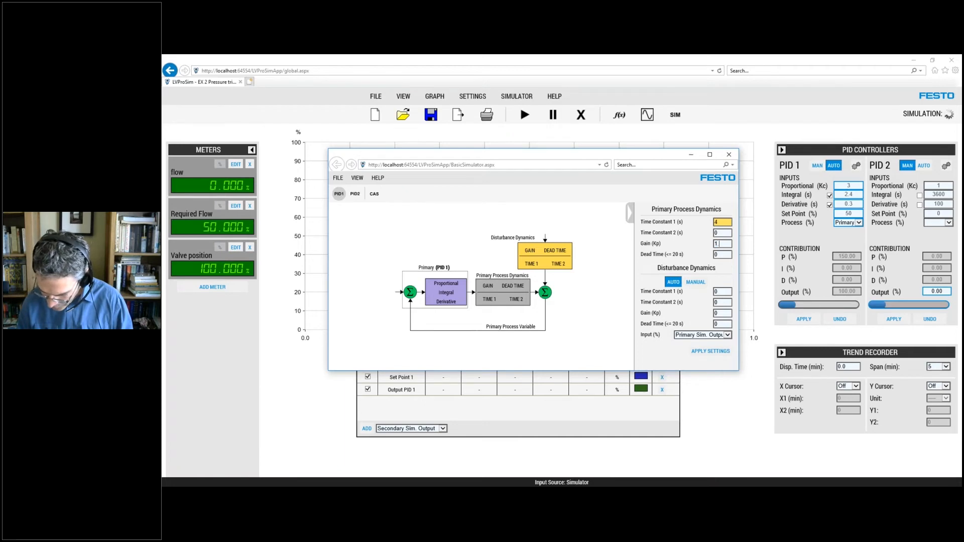
key("Return")
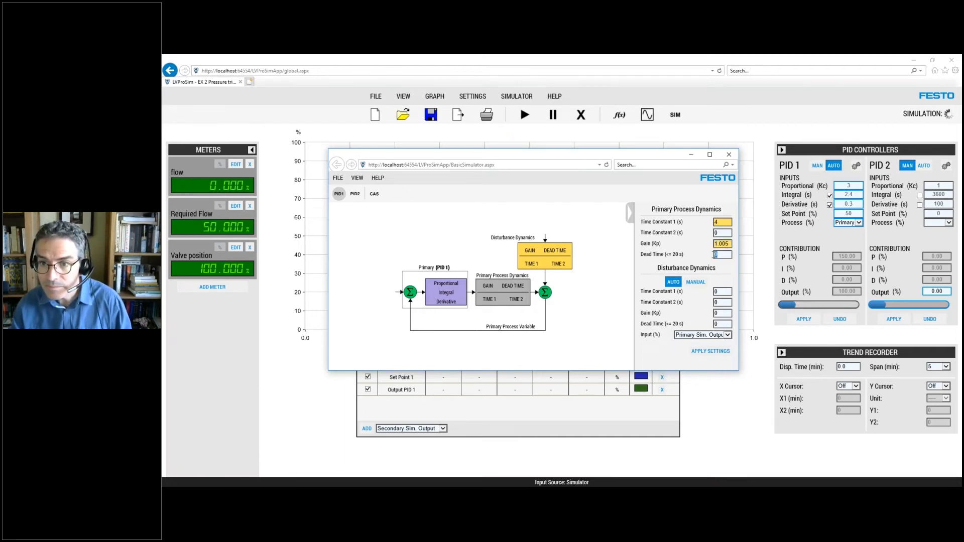
key("Return")
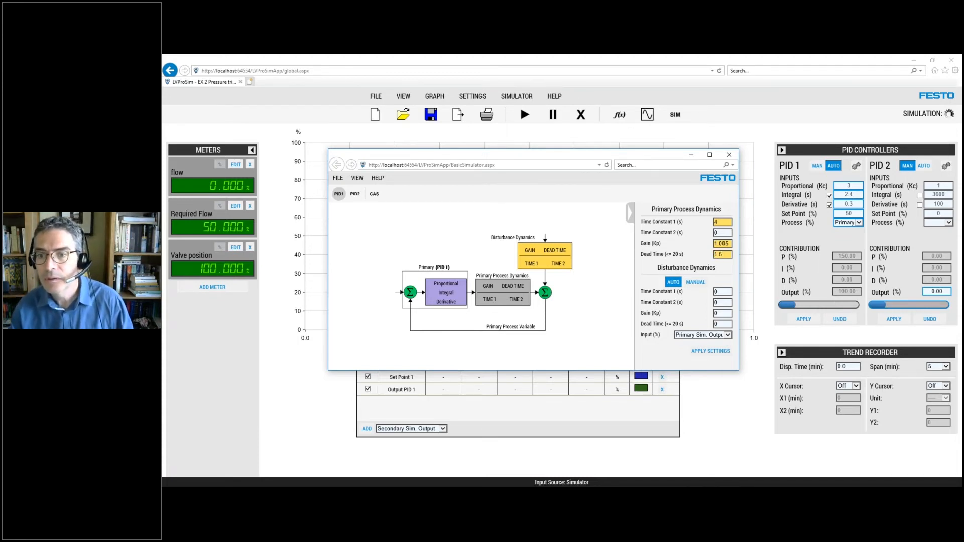
left_click(717, 351)
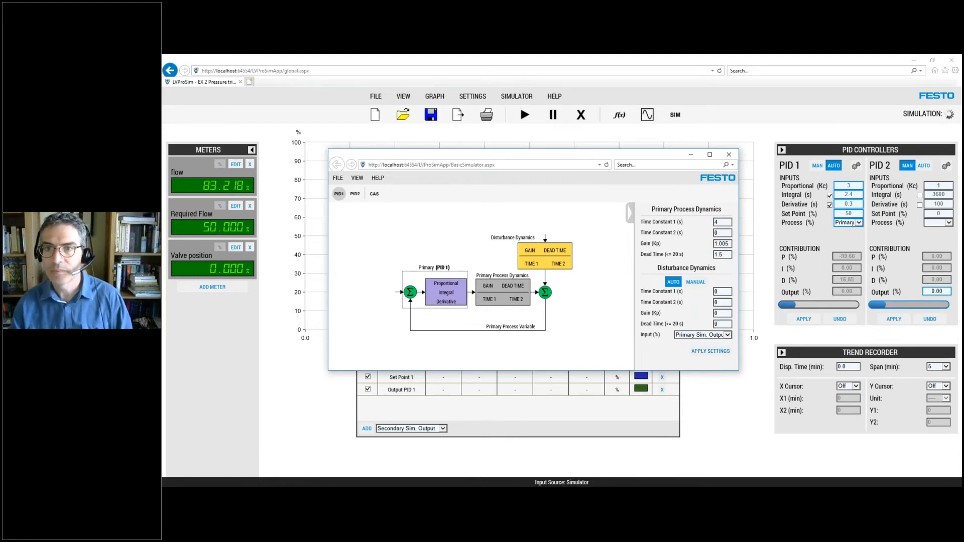
left_click(726, 156)
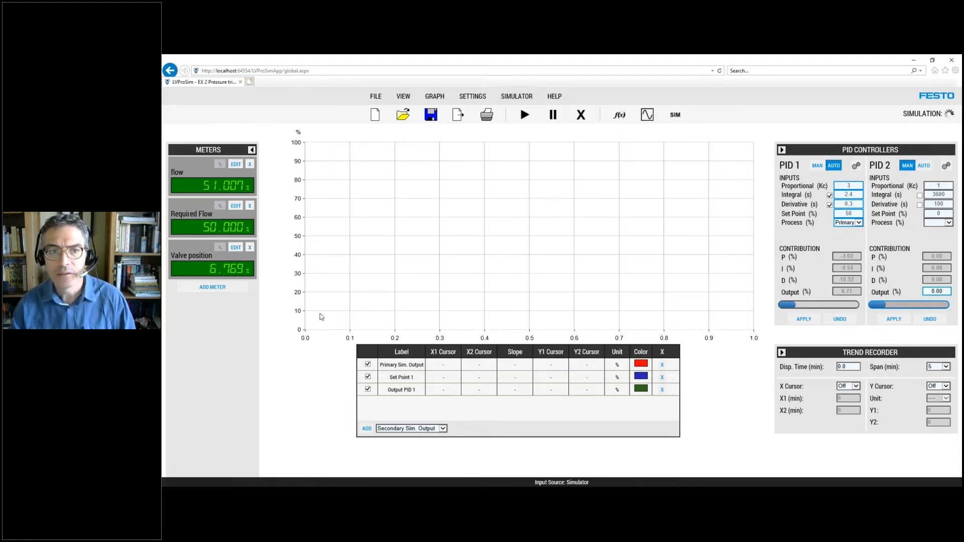
Start the trend recording and switch off the integral and derivative actions of PID 1
left_click(526, 115)
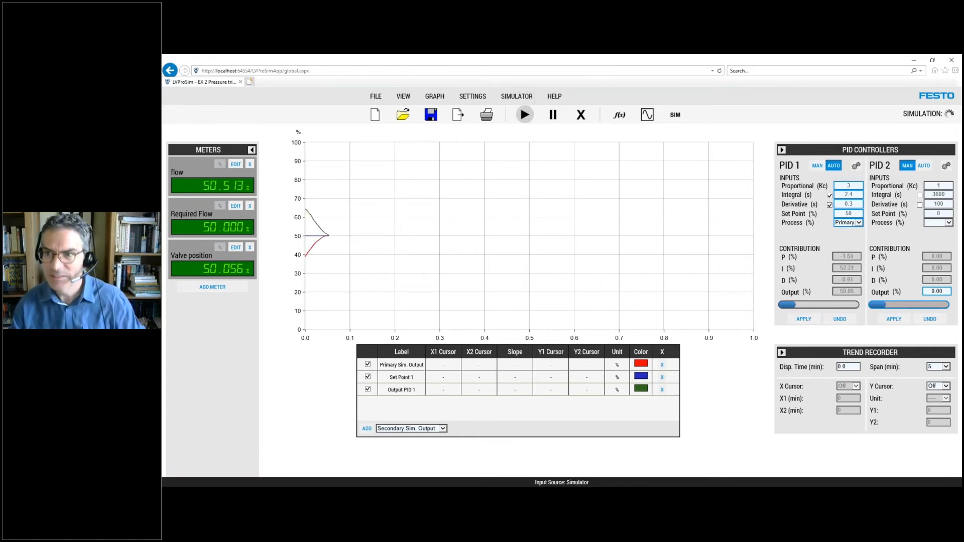
left_click(829, 195)
left_click(829, 204)
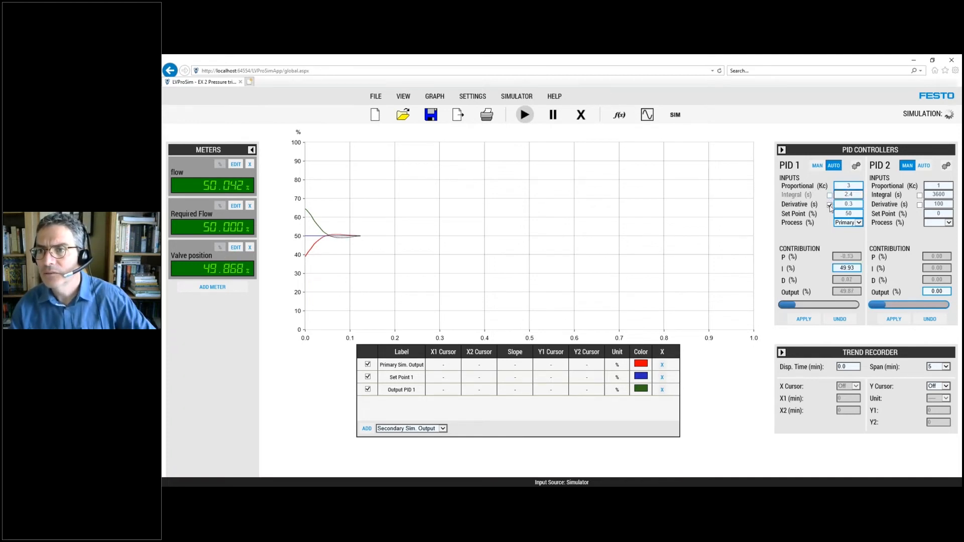
left_click(829, 204)
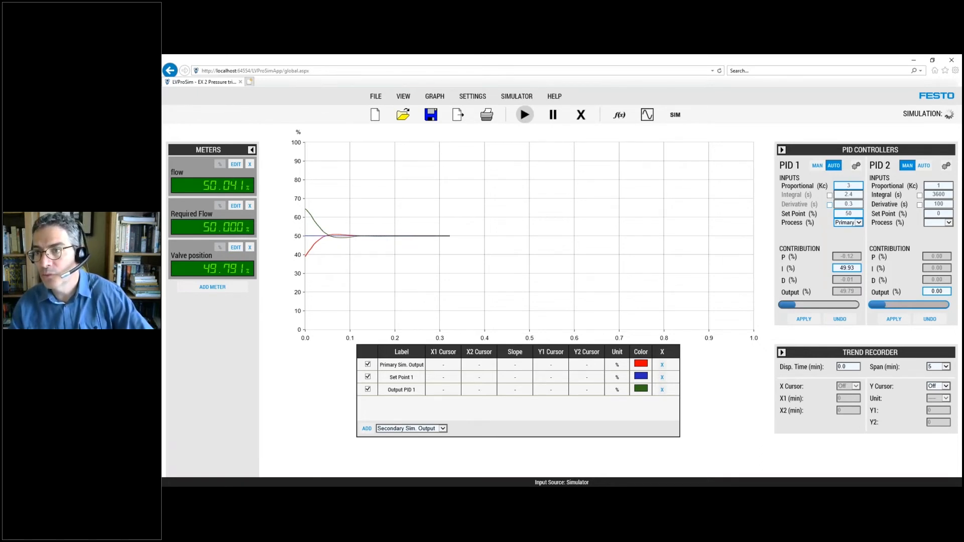
Apply a proportional gain of 1 and a set point of 60 % to PID 1
double_click(855, 186)
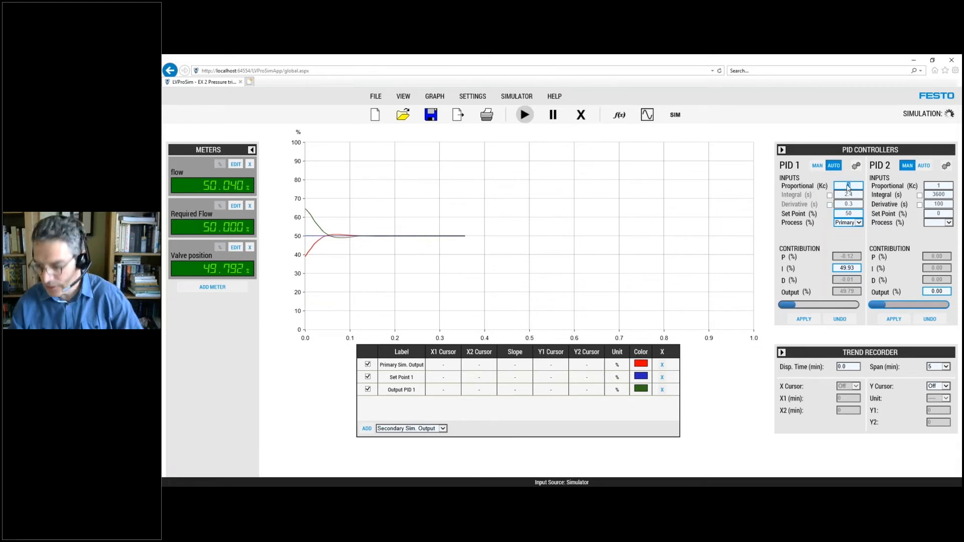
type("1")
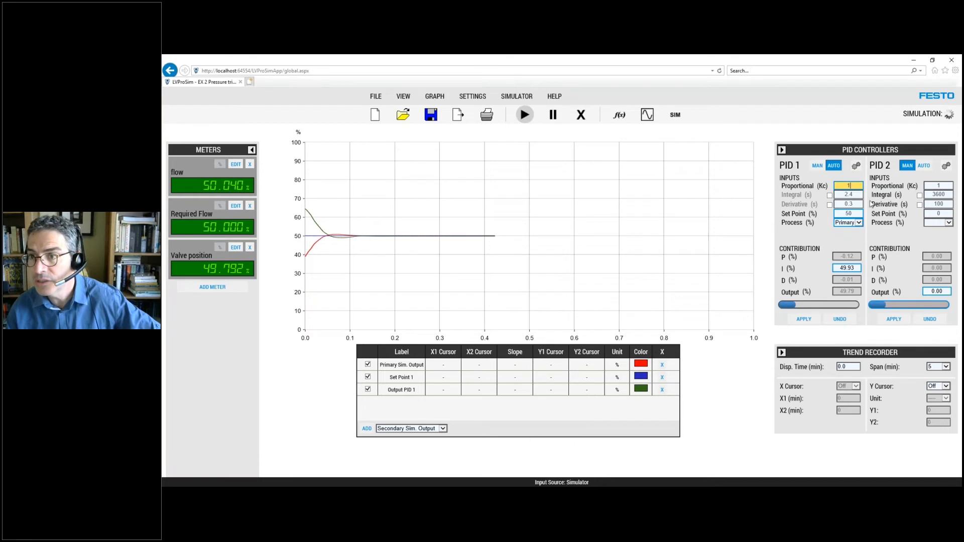
double_click(852, 213)
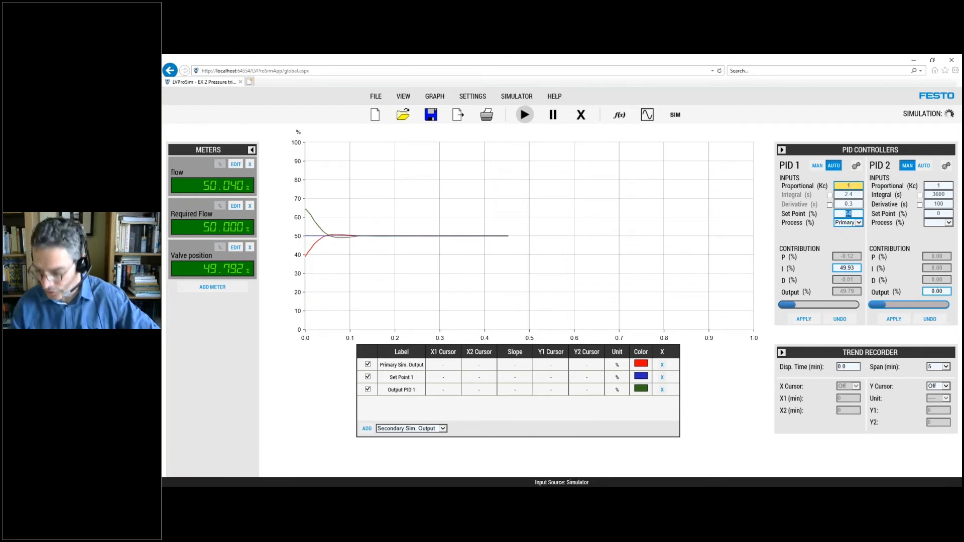
type("60")
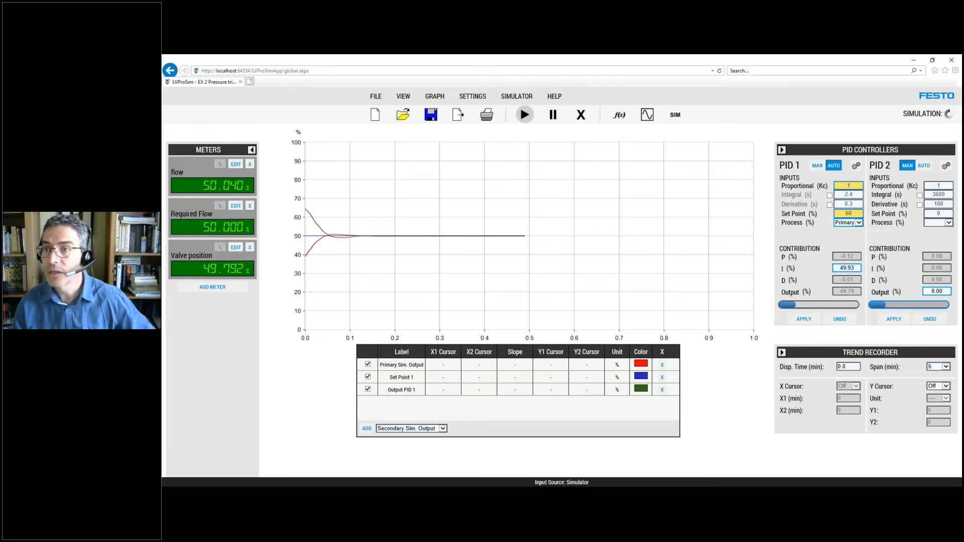
left_click(804, 320)
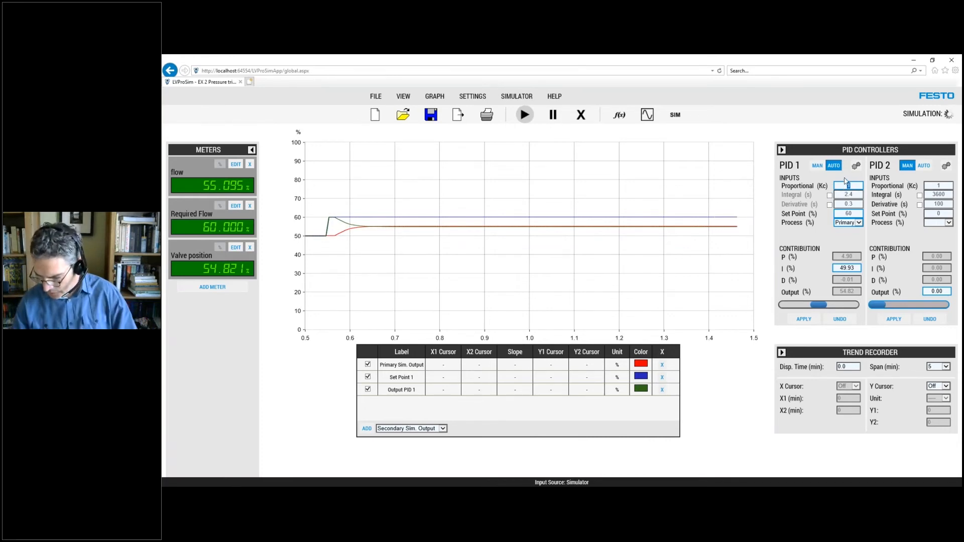
Apply a proportional gain of 2 and a set point of 50 % to PID 1
type("2")
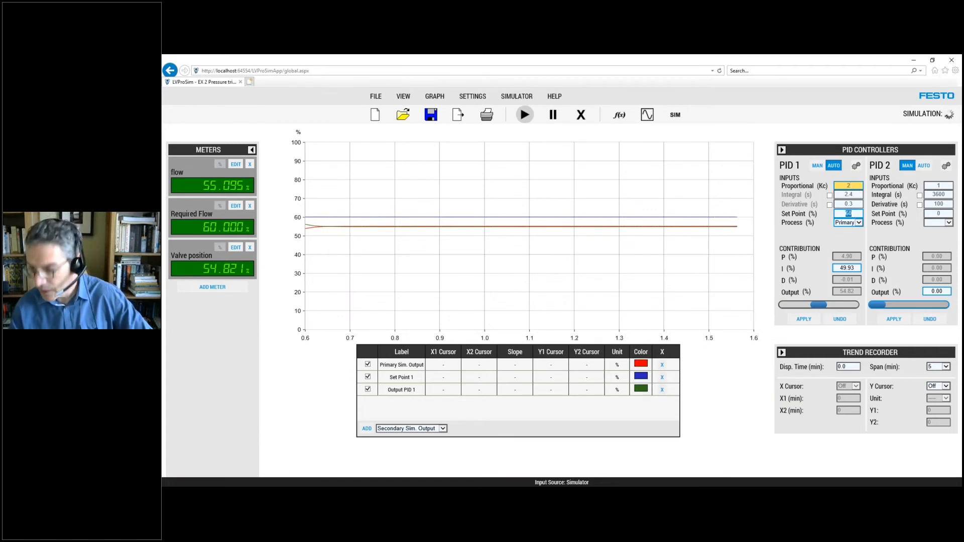
type("5")
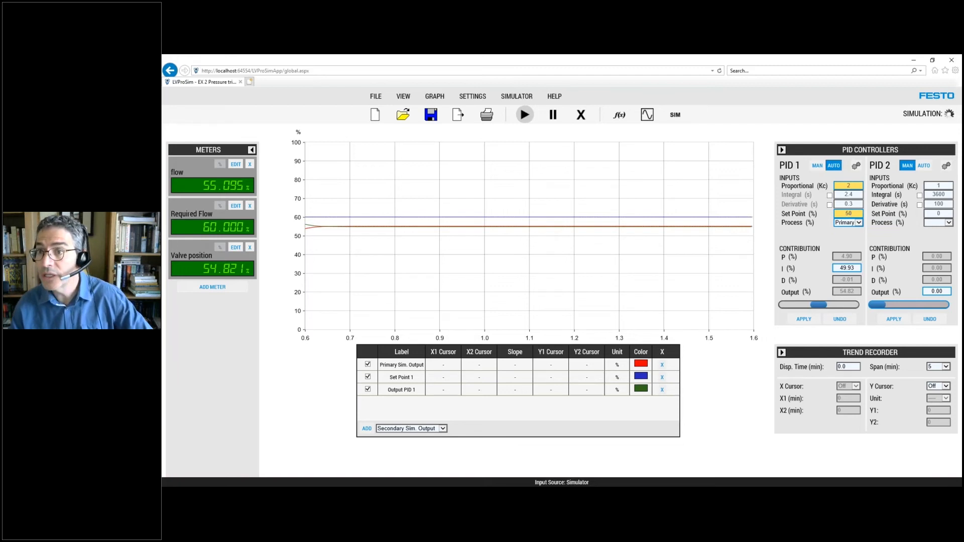
left_click(804, 319)
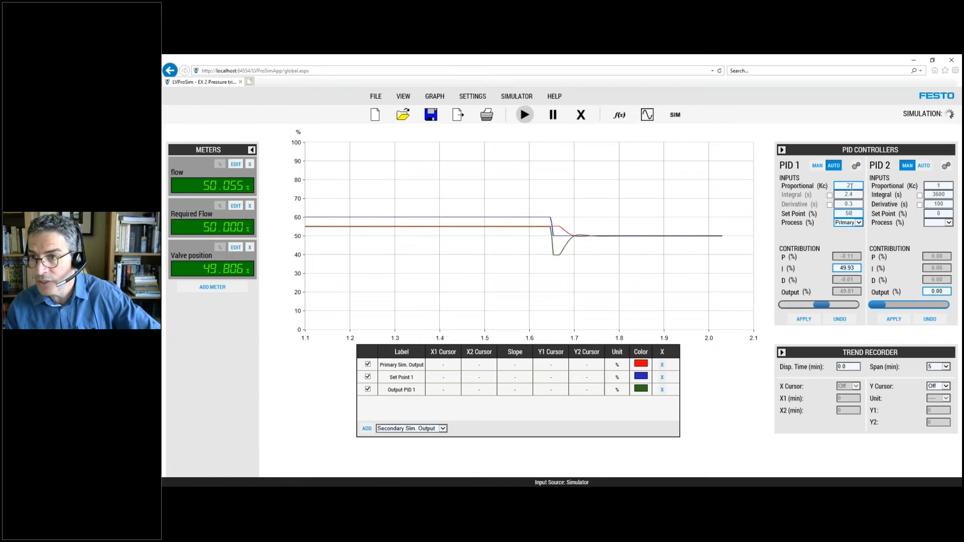
Apply a 60 % set point to PID 1 and return it to 50 %, keeping the proportional gain at 2
double_click(852, 213)
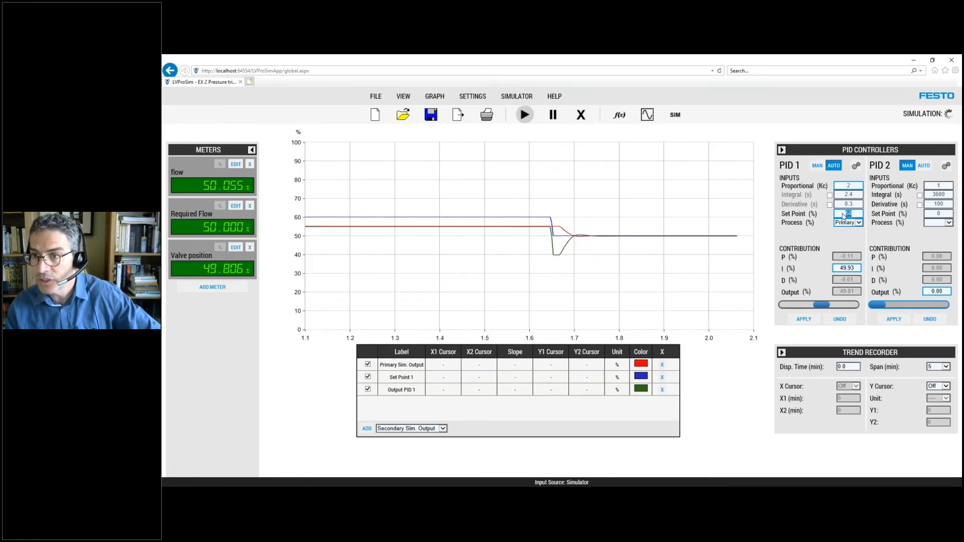
type("6")
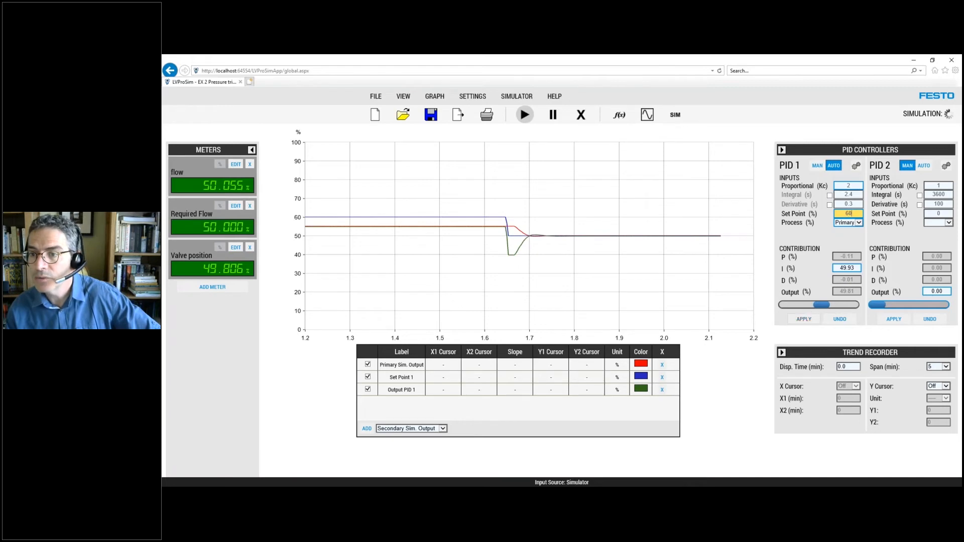
left_click(804, 318)
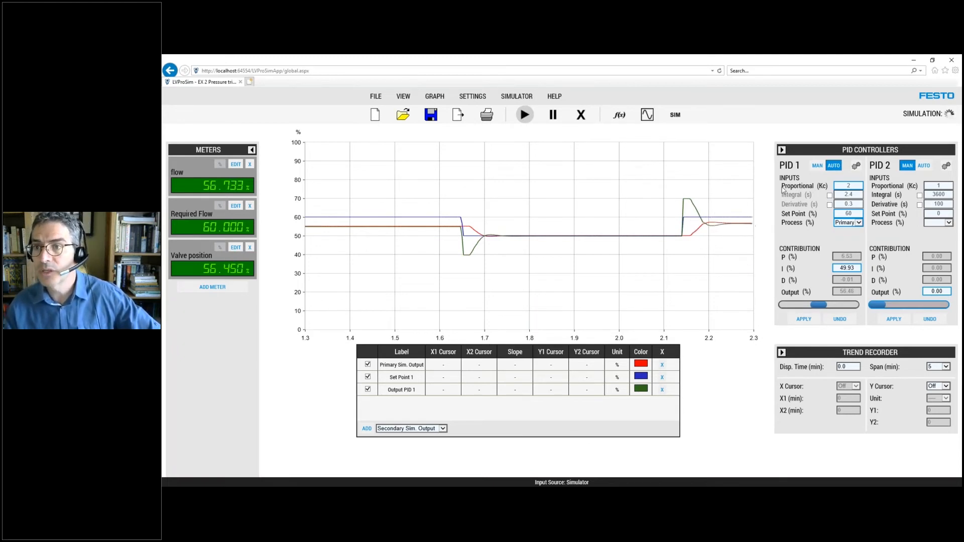
double_click(858, 213)
type("50")
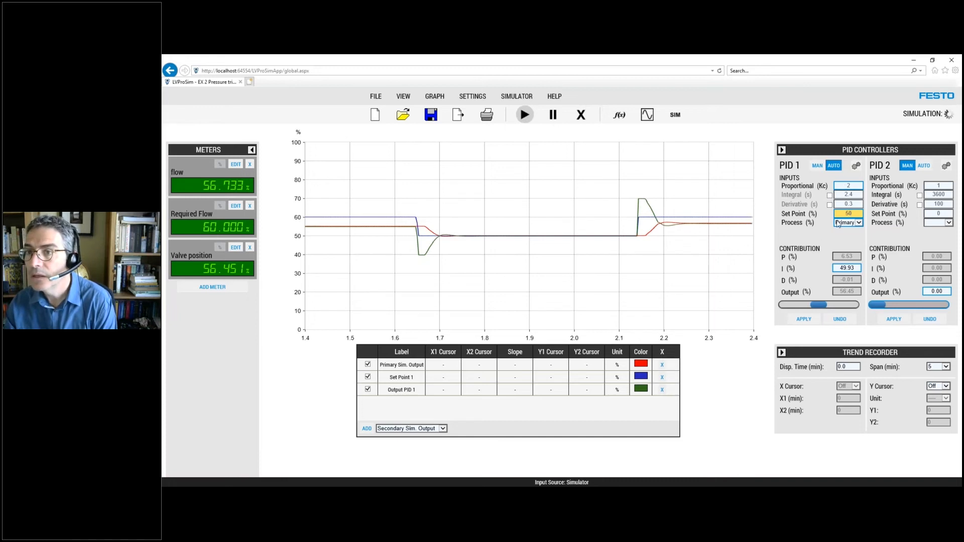
left_click(804, 320)
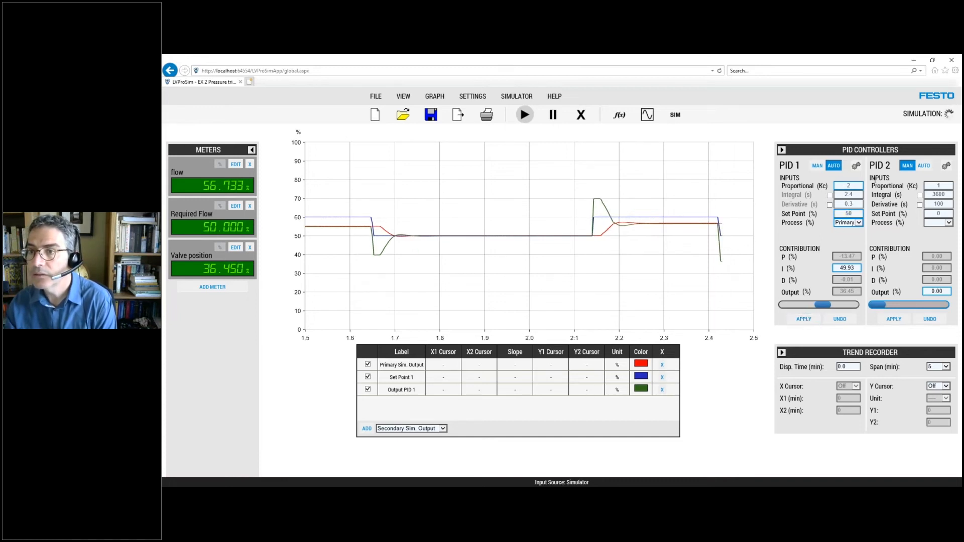
Apply a proportional gain of 4 with a 60 % set point to PID 1, and reduce the applied gain to 3
double_click(848, 186)
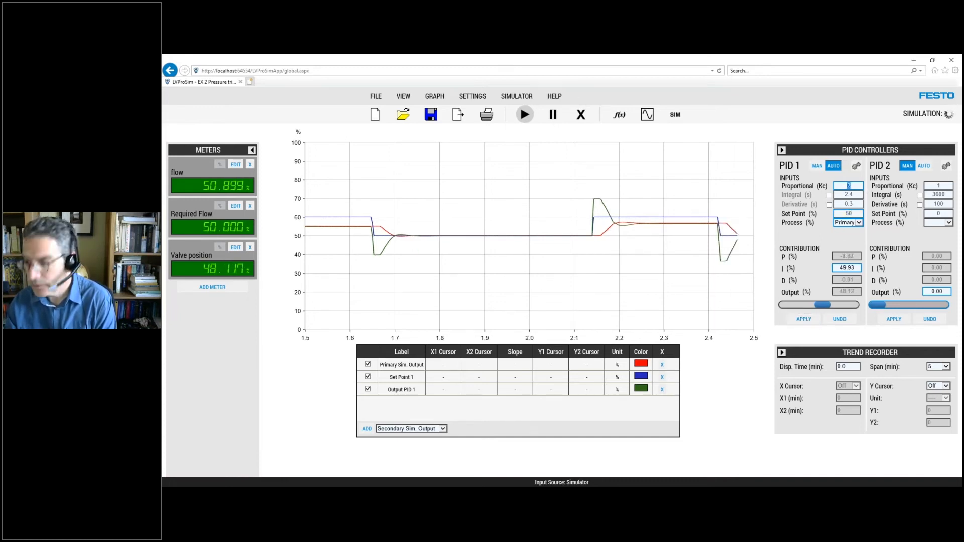
type("4")
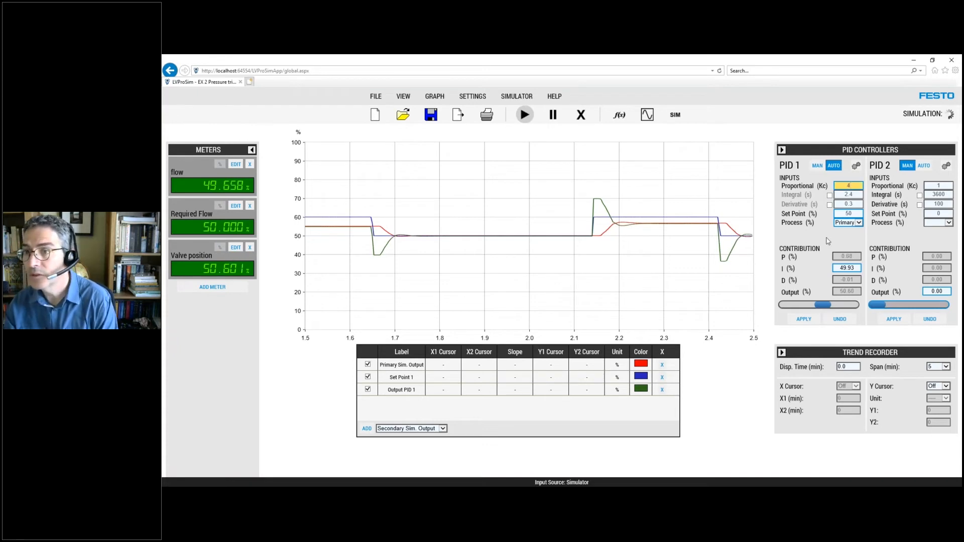
double_click(849, 213)
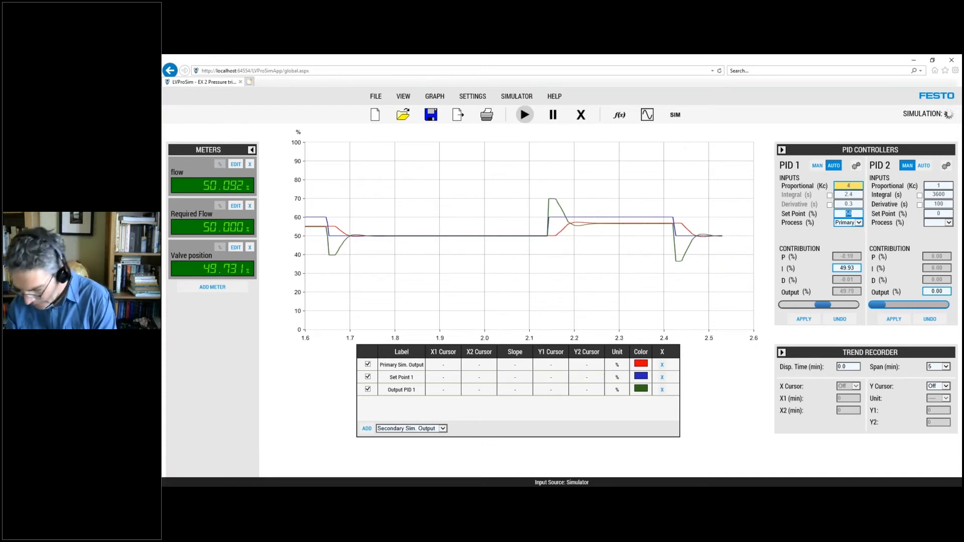
type("6")
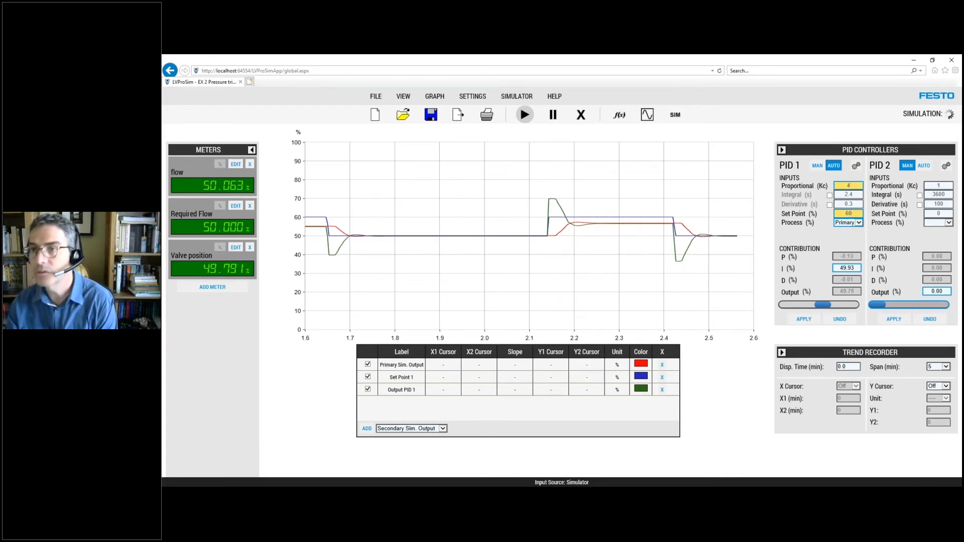
left_click(803, 320)
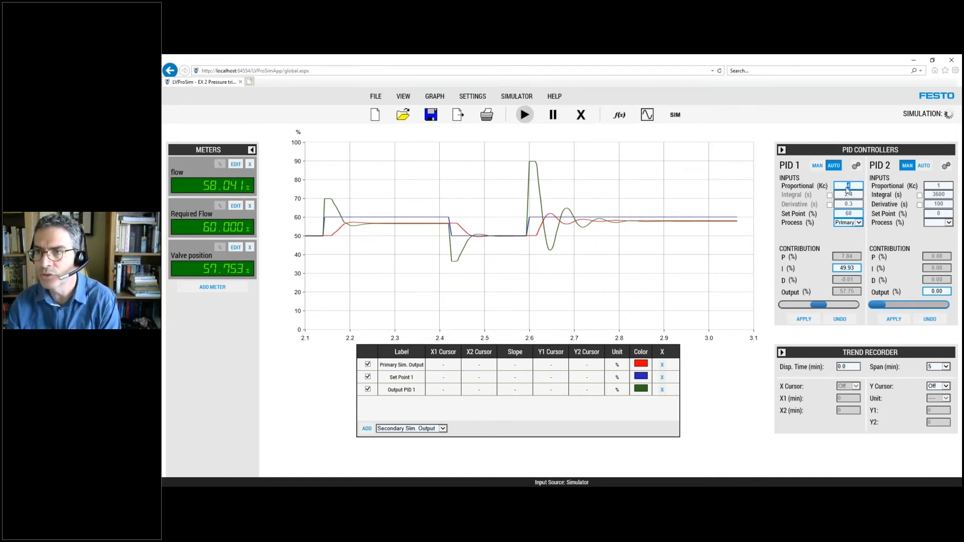
type("3")
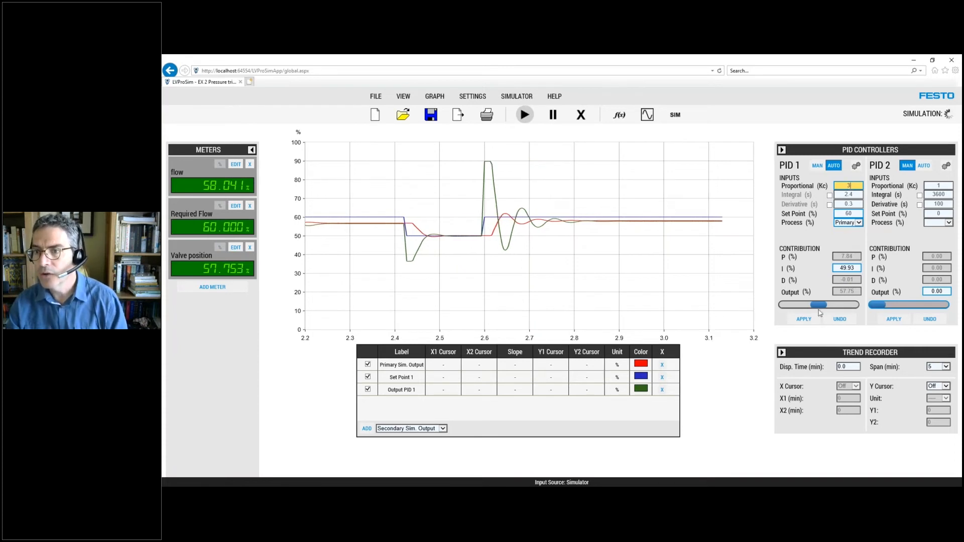
left_click(803, 319)
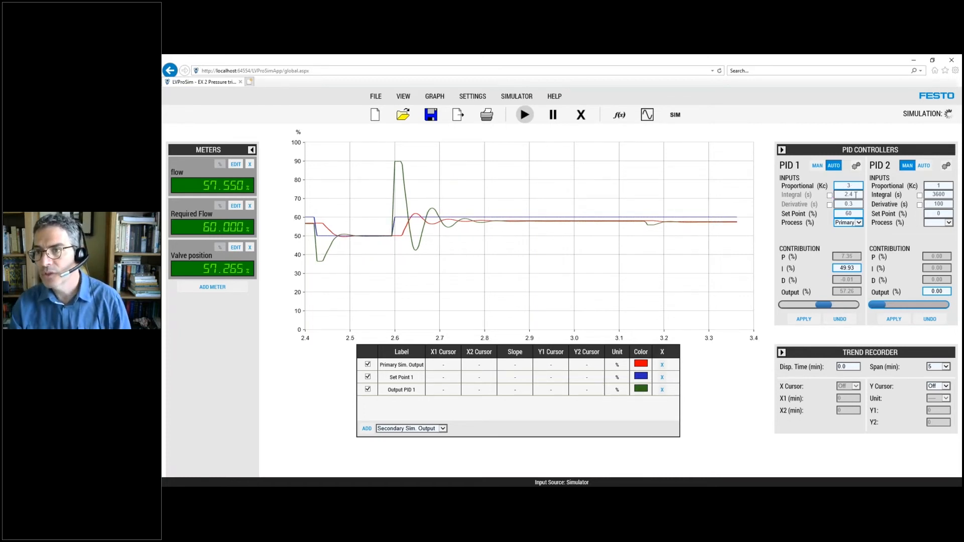
Enable the integral action of PID 1 at 8 s and apply it with a set point of 50 %
double_click(850, 194)
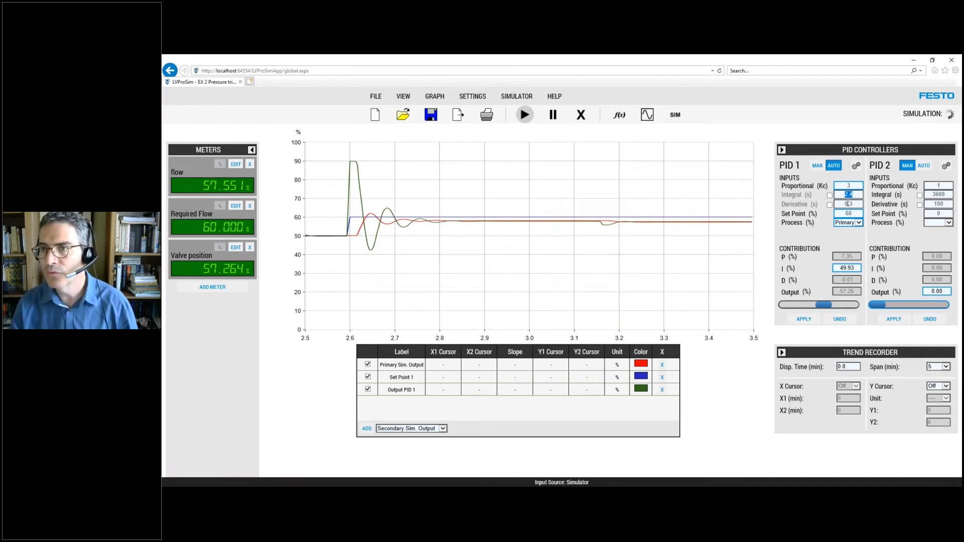
left_click_drag(849, 194, 857, 196)
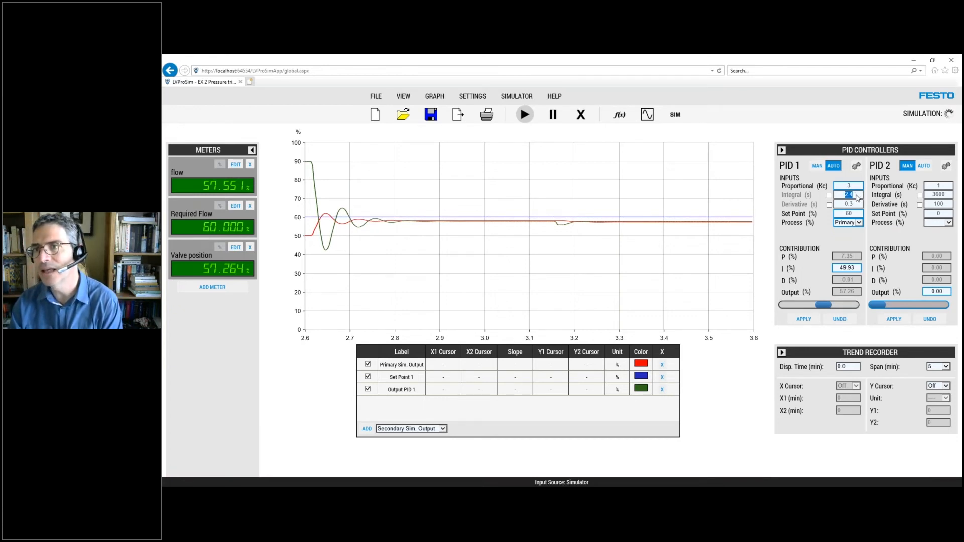
type("8")
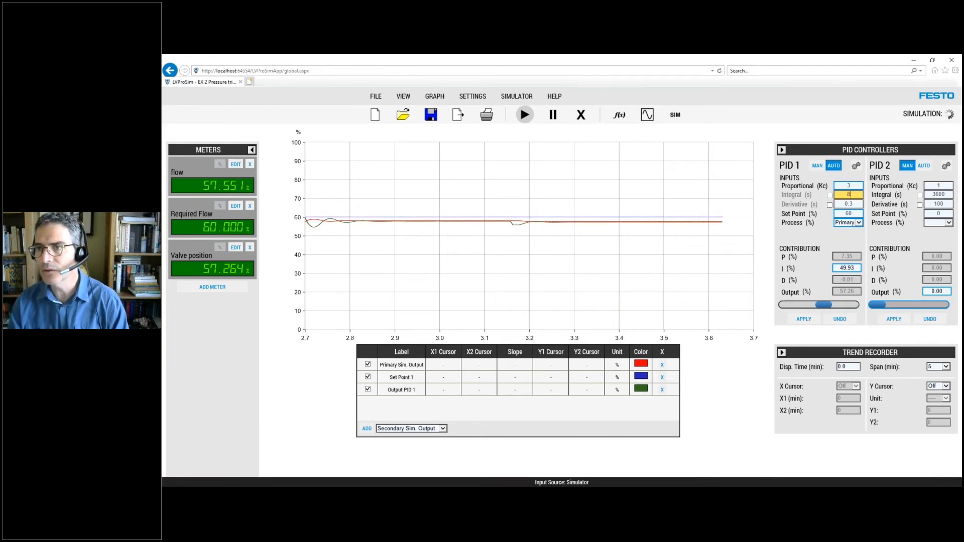
left_click(829, 195)
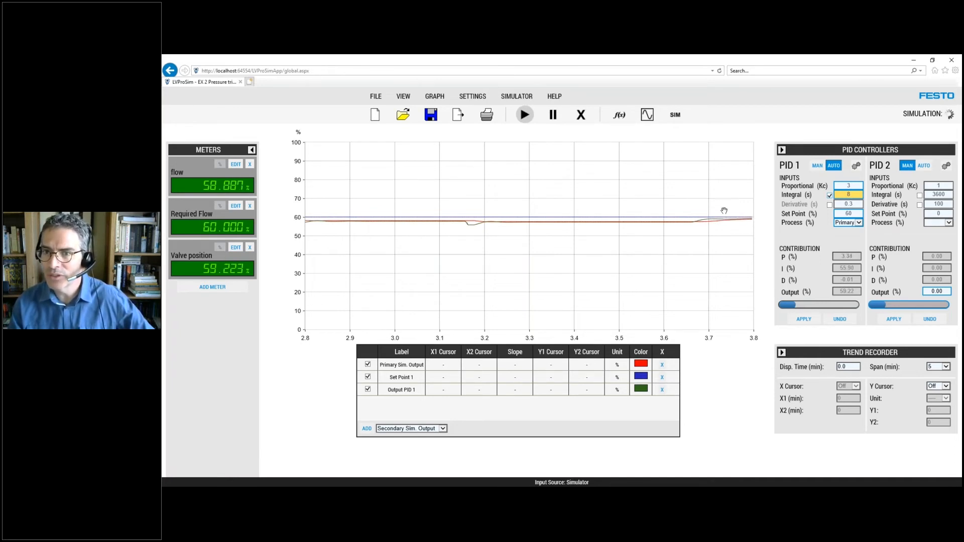
double_click(855, 213)
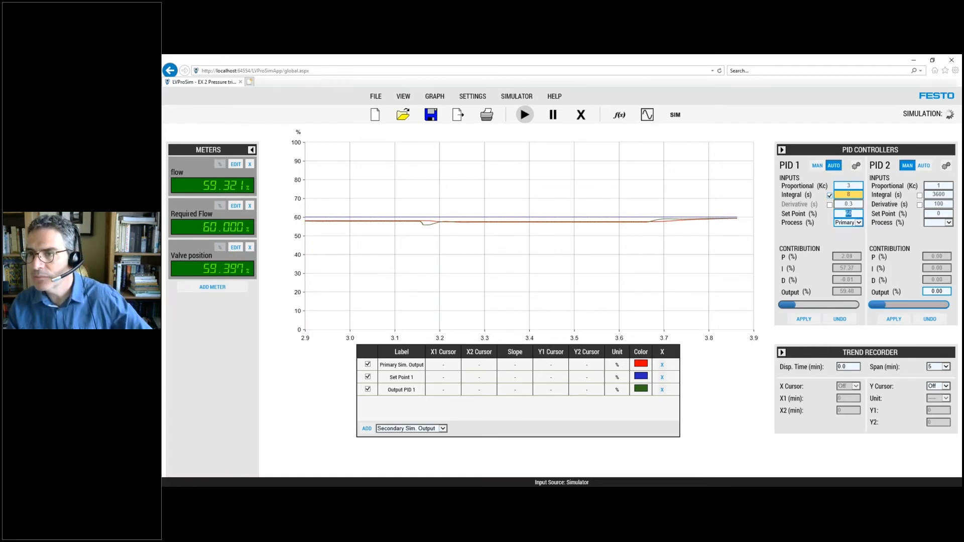
type("50")
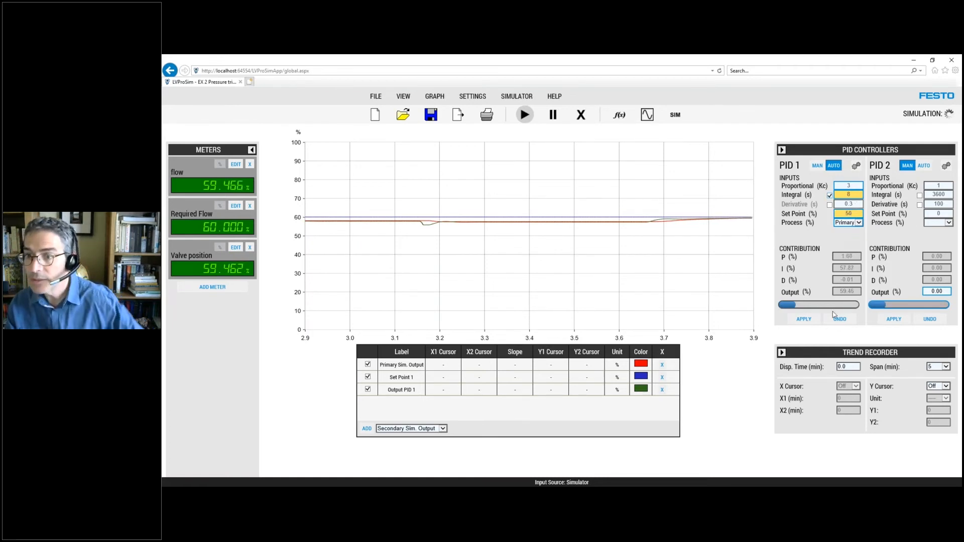
left_click(803, 319)
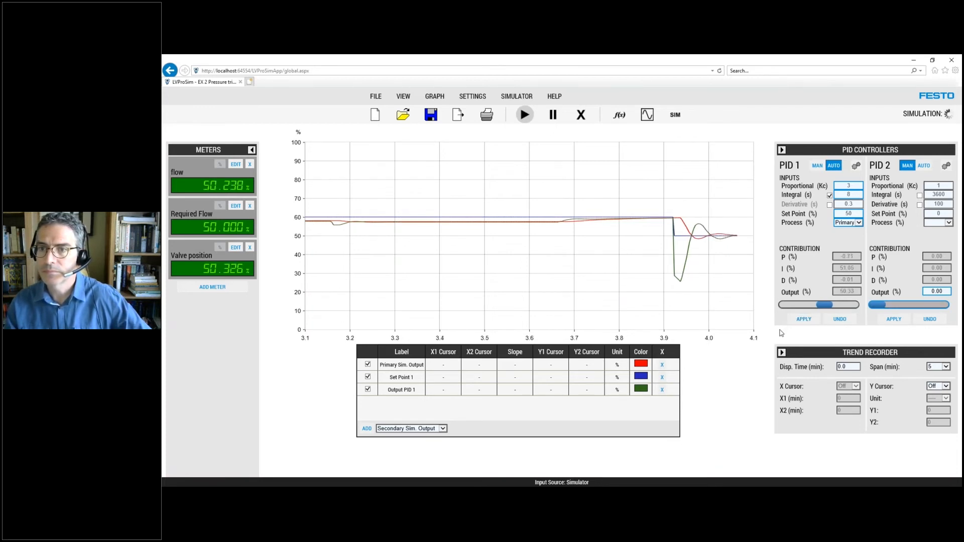
Apply a set point of 60 % to PID 1 with the integral time at 8 s
double_click(848, 214)
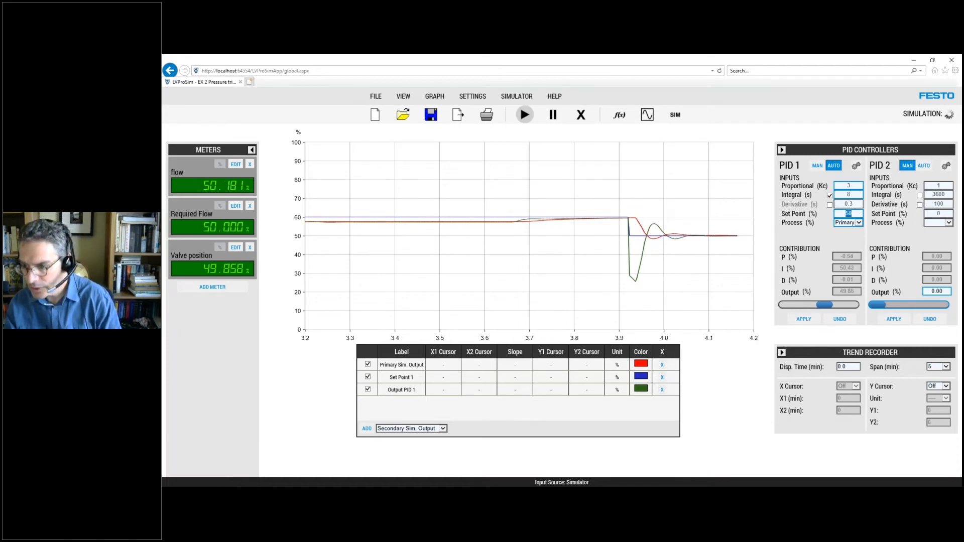
type("60")
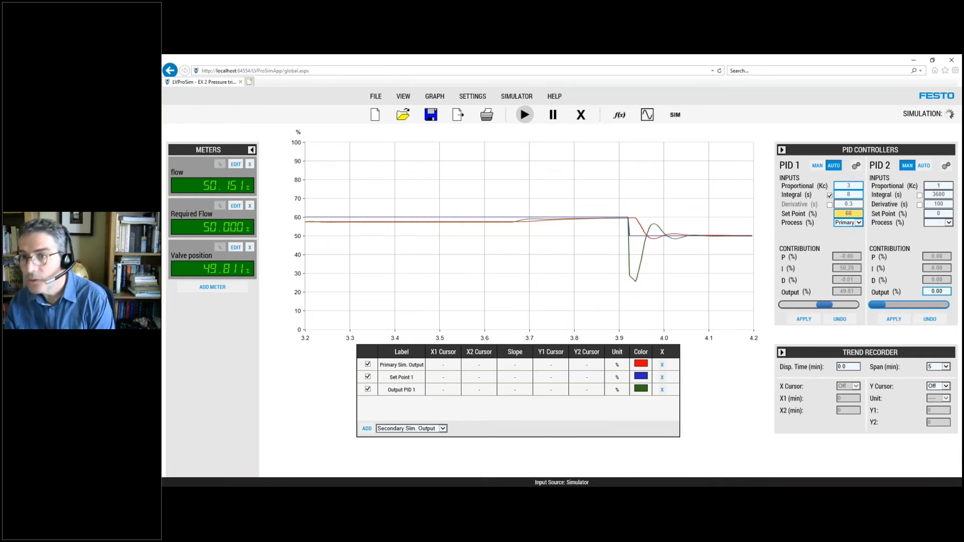
left_click(803, 319)
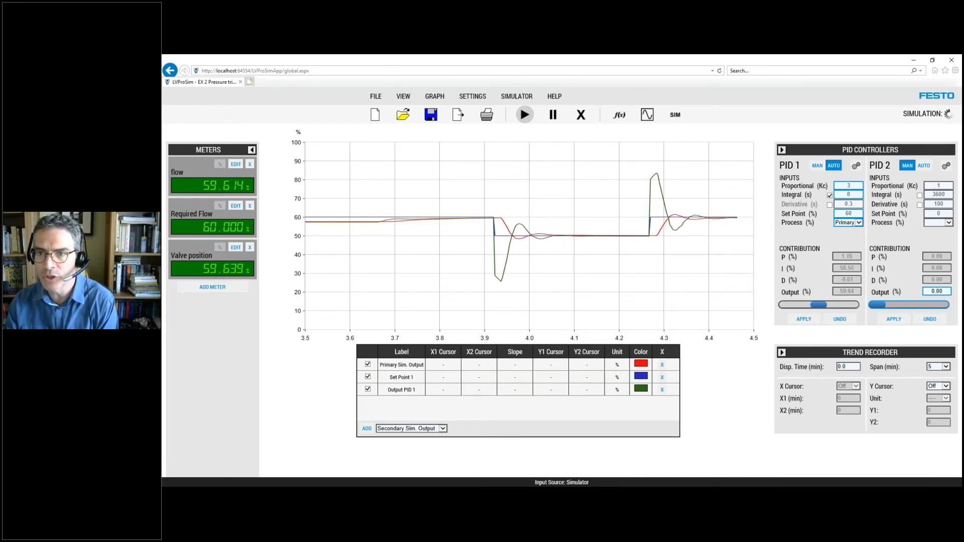
Apply an integral time of 4 s and a set point of 50 % to PID 1
double_click(851, 195)
type("4")
double_click(857, 213)
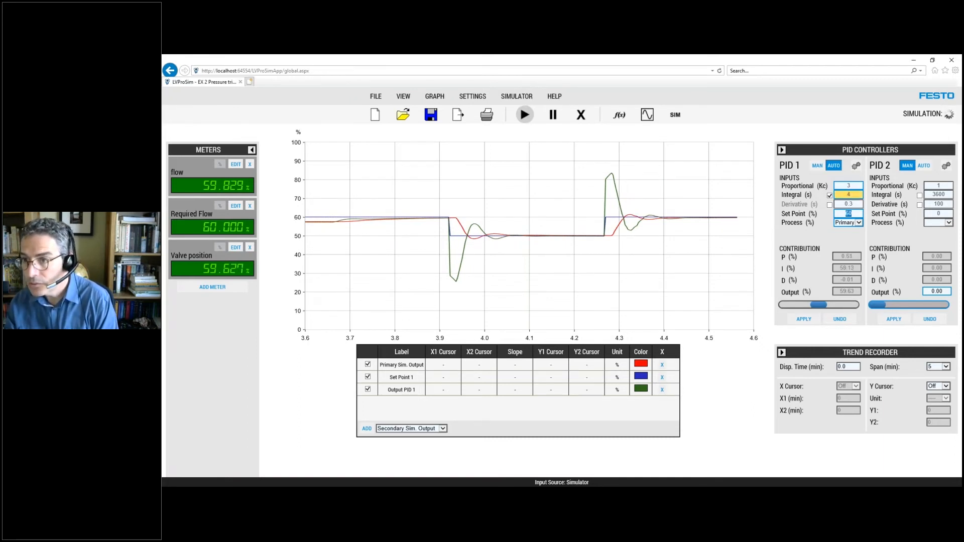
type("50")
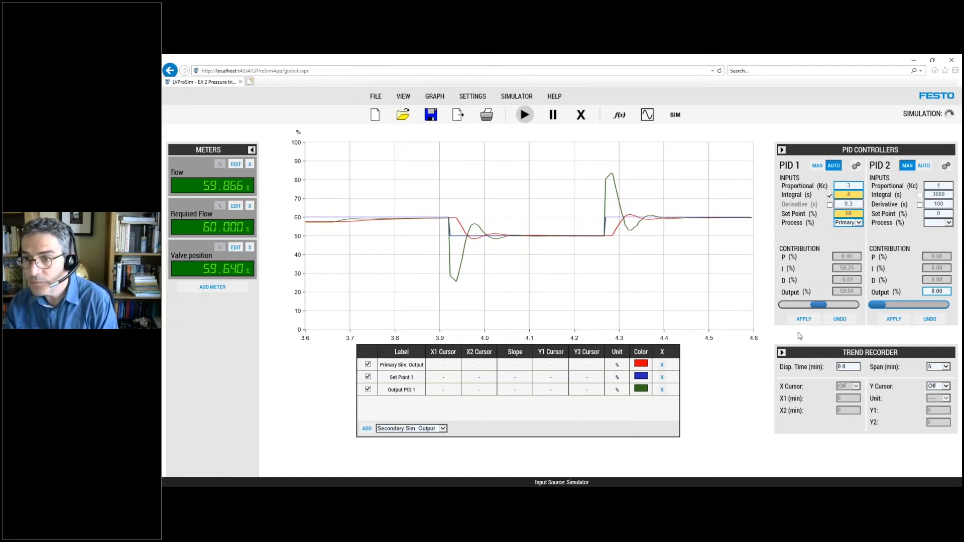
left_click(803, 320)
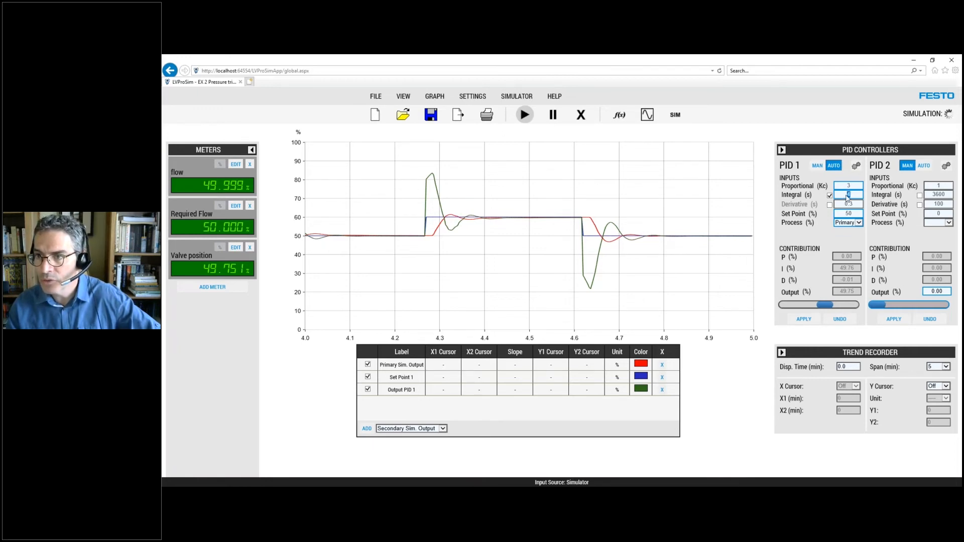
Apply an integral time of 2.4 s and a 60 % set point to PID 1 with its derivative action enabled at 0.3 s
double_click(848, 196)
type("2.4")
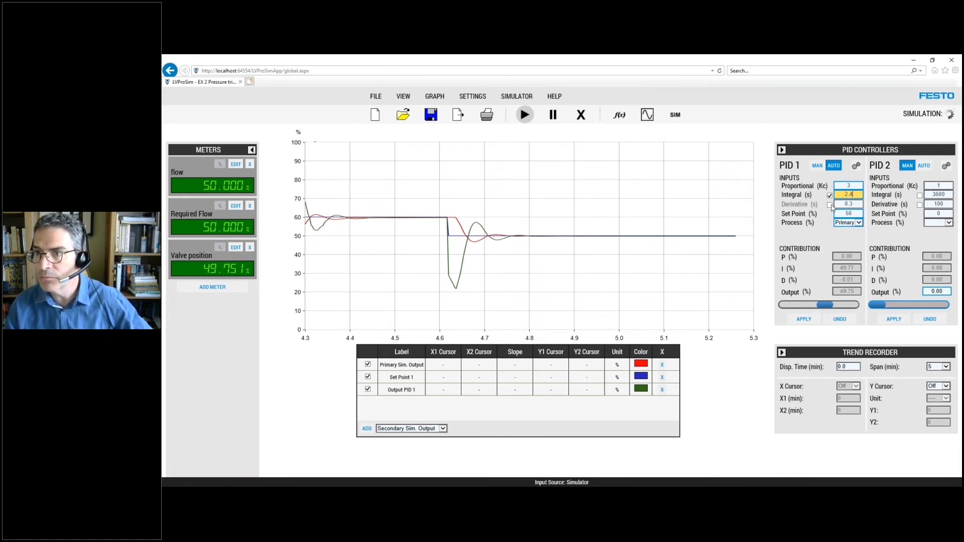
left_click(858, 224)
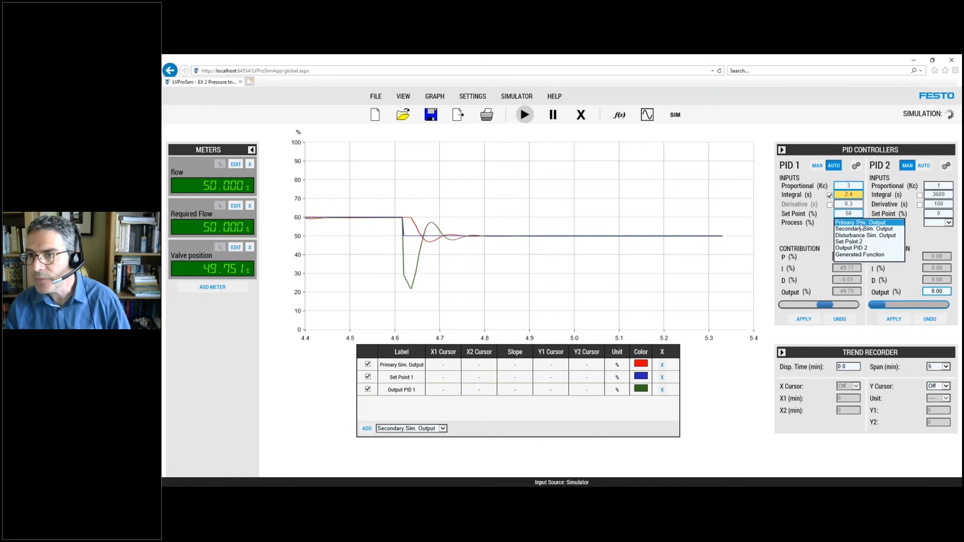
double_click(854, 214)
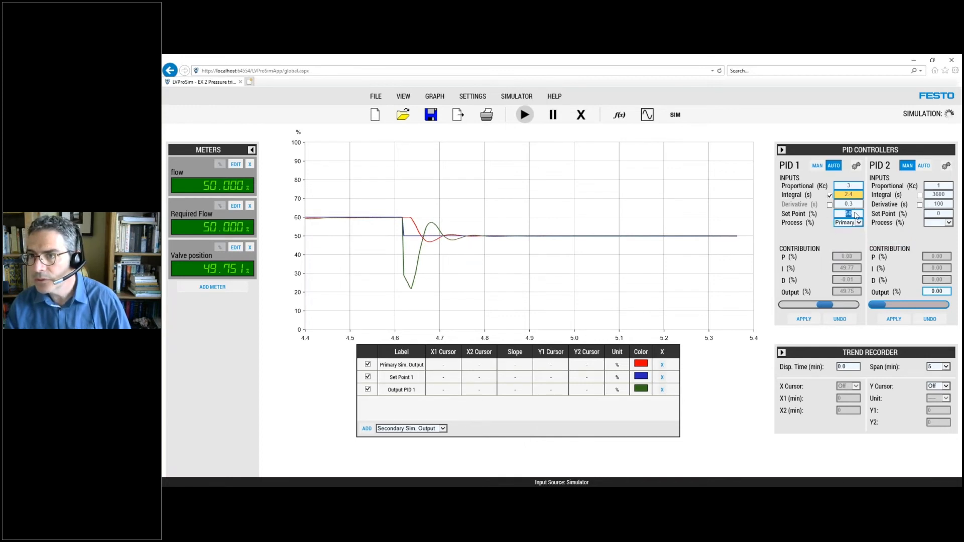
key("BackSpace")
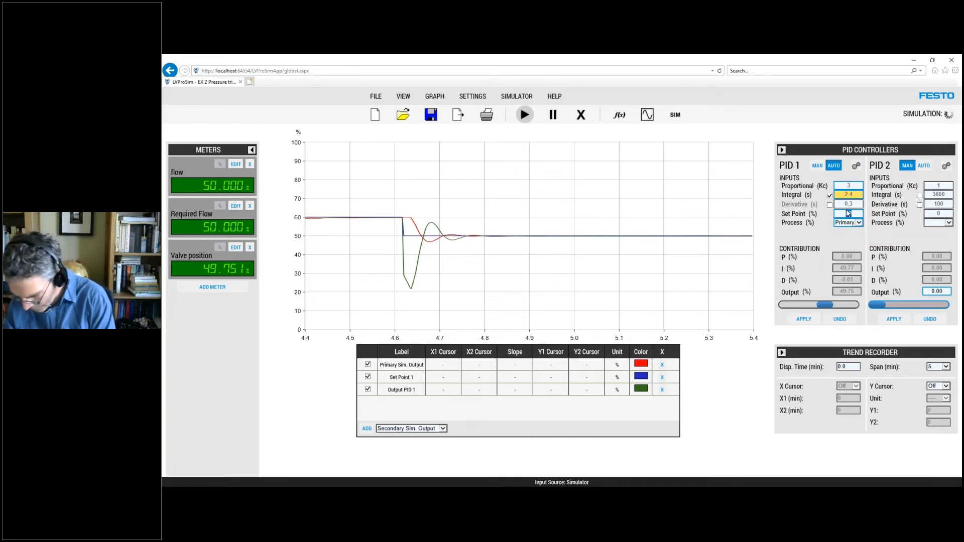
type("60")
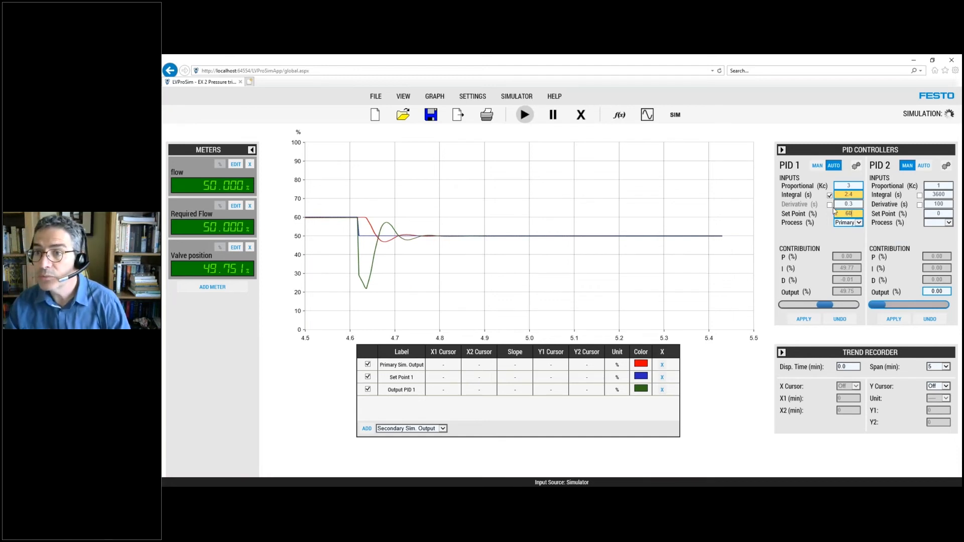
left_click(829, 205)
left_click(805, 319)
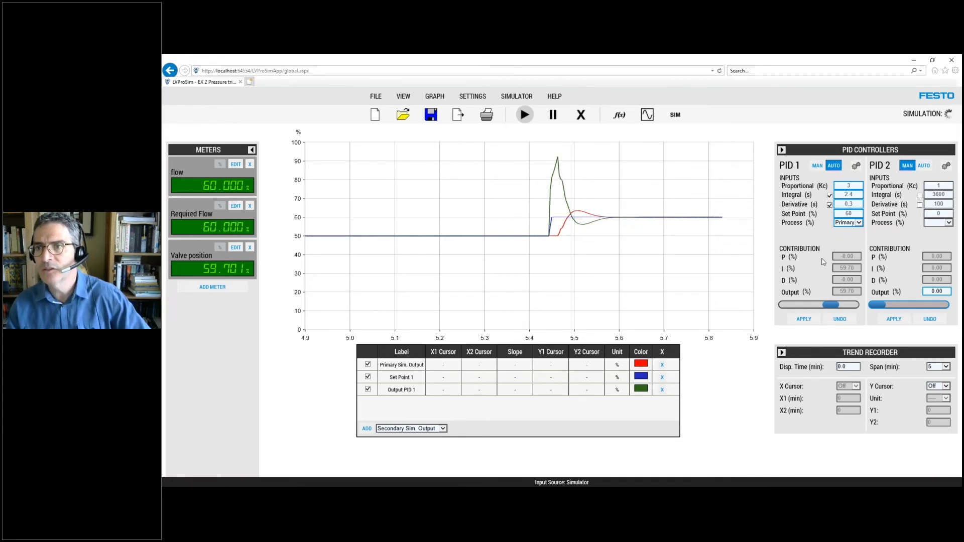
Apply a derivative time of 0.6 s and a set point of 50 % to PID 1
double_click(848, 204)
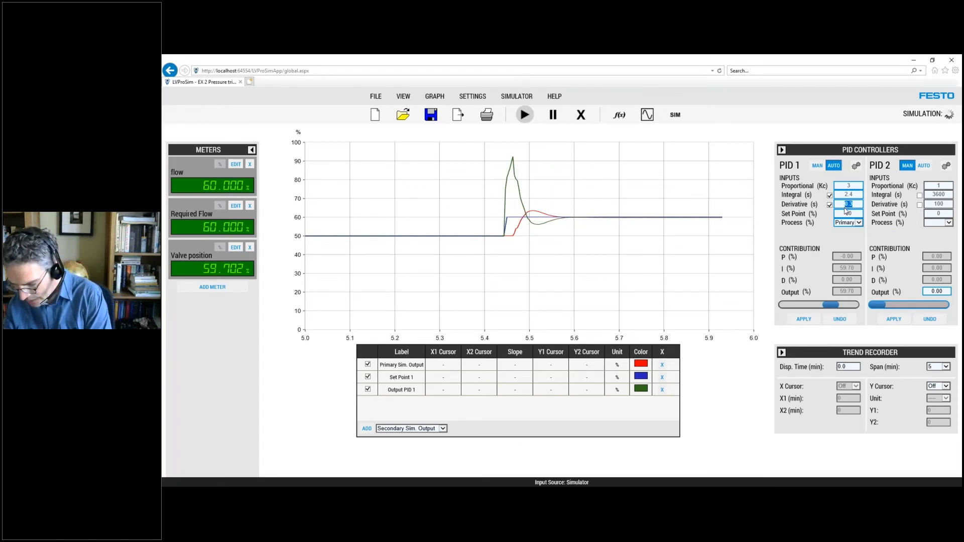
key("BackSpace")
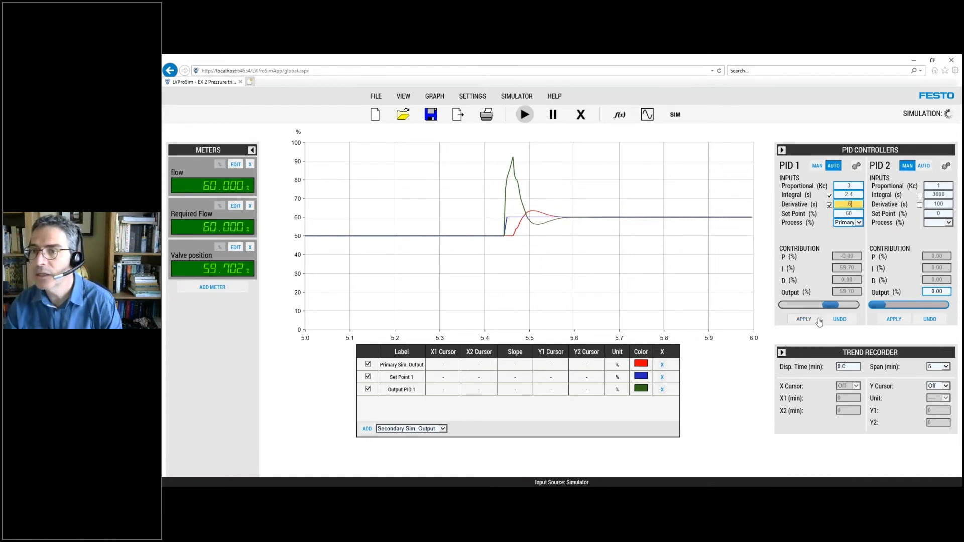
double_click(856, 213)
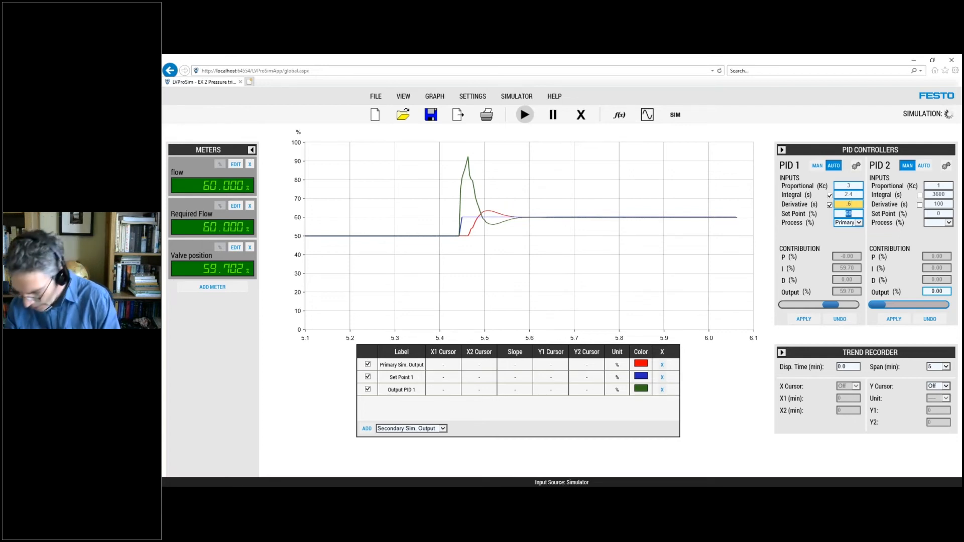
type("50")
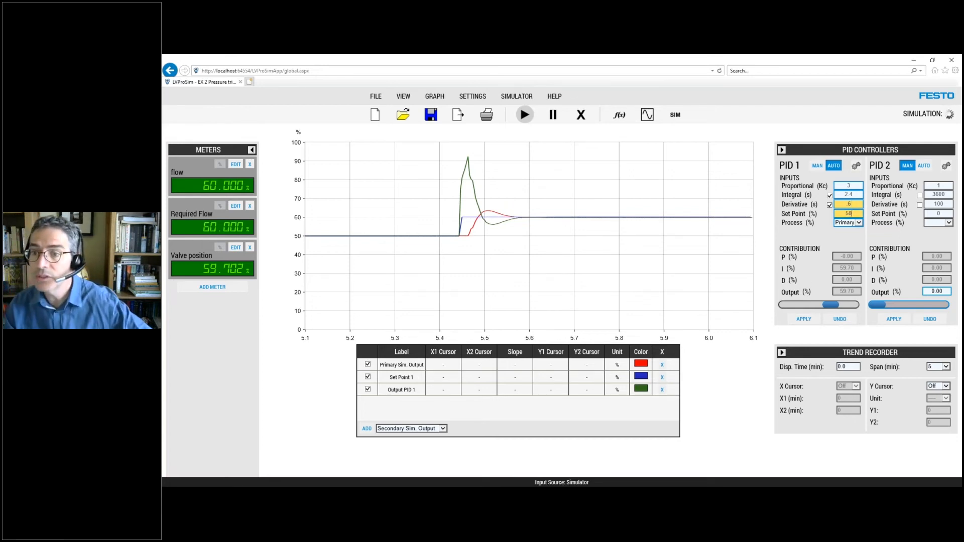
left_click(804, 319)
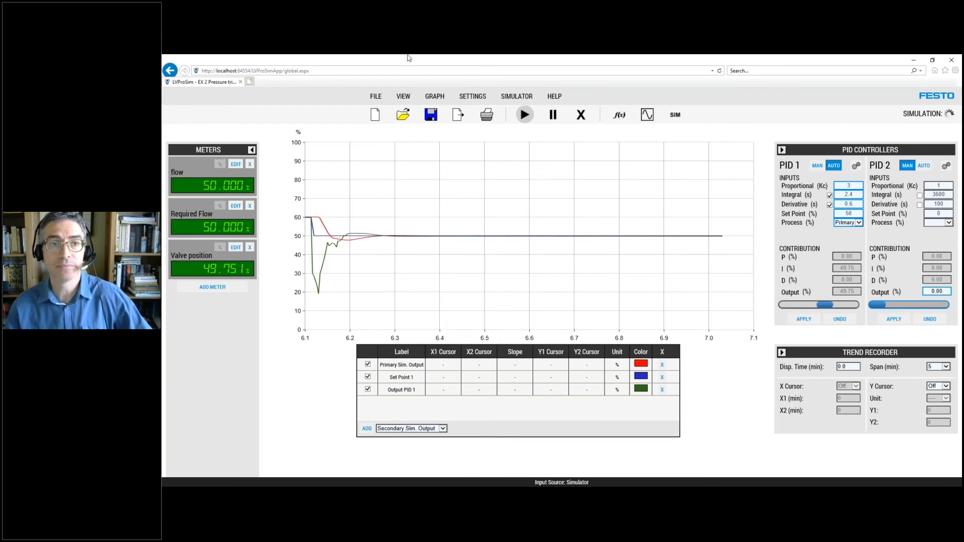
Load the project "EX 1 Level 57% max Ultimate cycle" from local storage and display its primary process dynamics in the simulator window
left_click(403, 116)
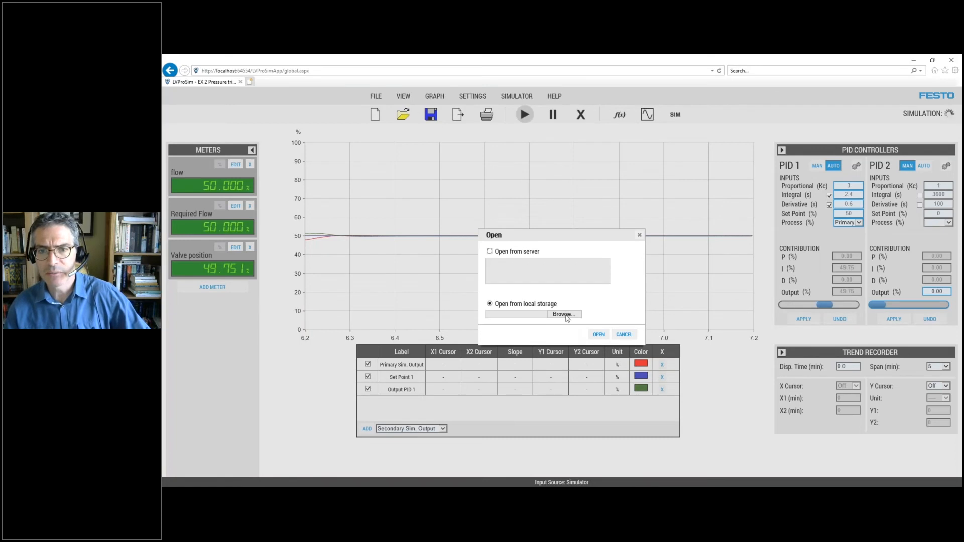
left_click(565, 315)
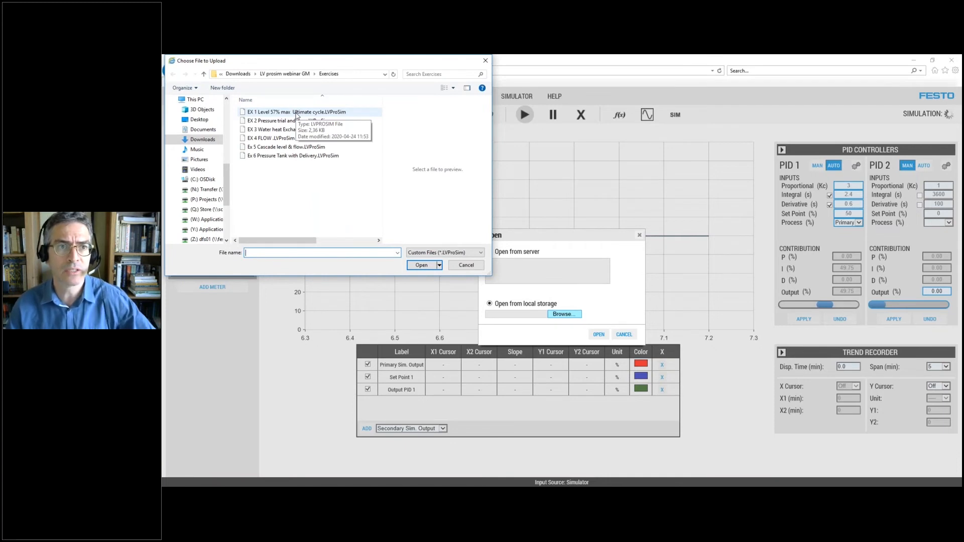
double_click(296, 116)
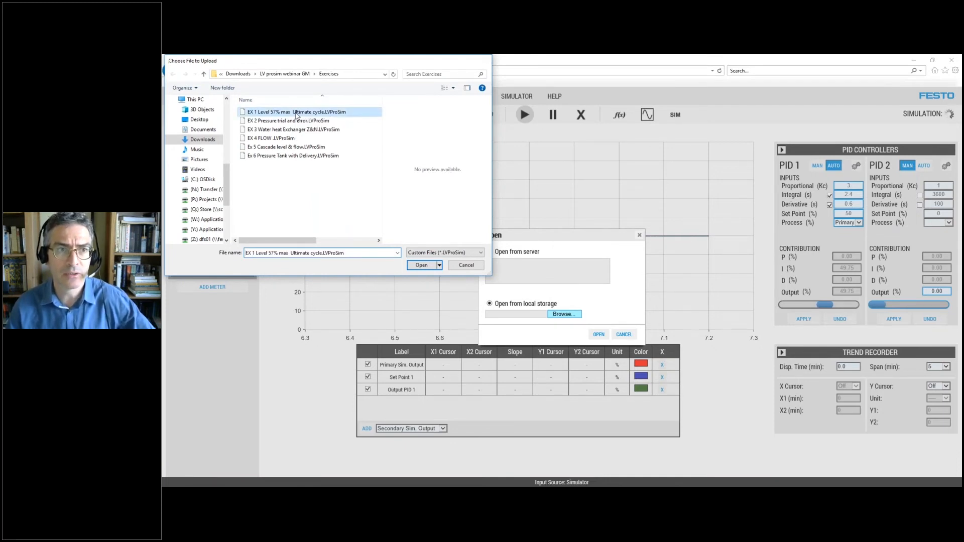
left_click(599, 334)
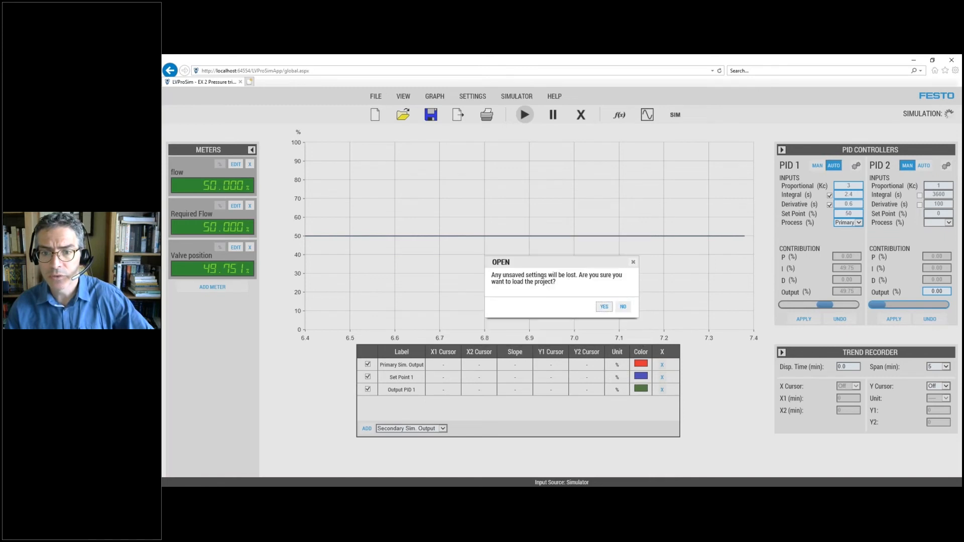
left_click(604, 307)
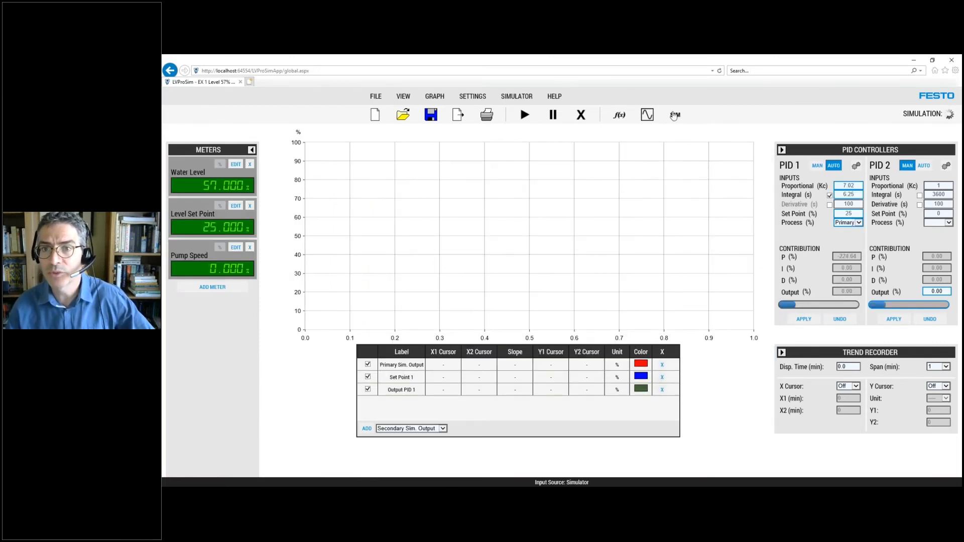
left_click(674, 115)
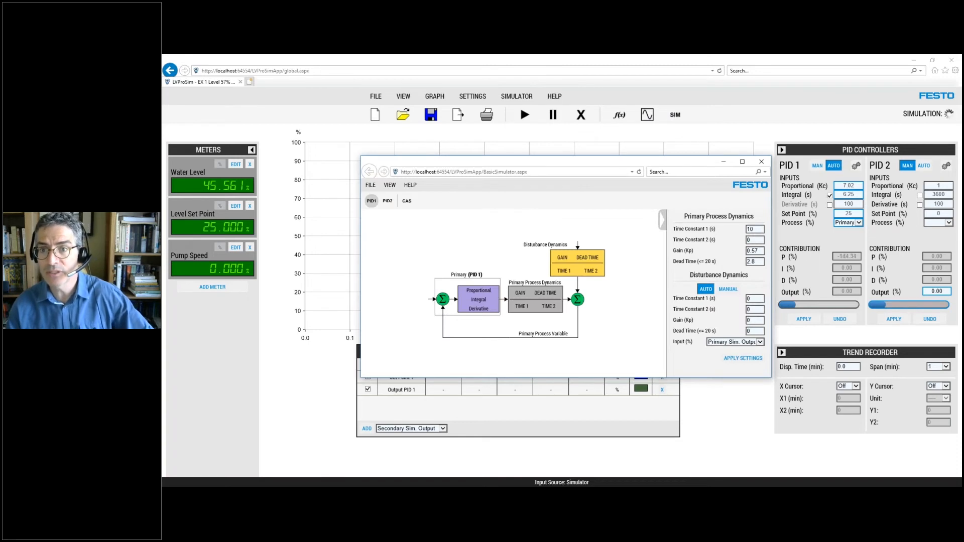
left_click_drag(641, 161, 605, 133)
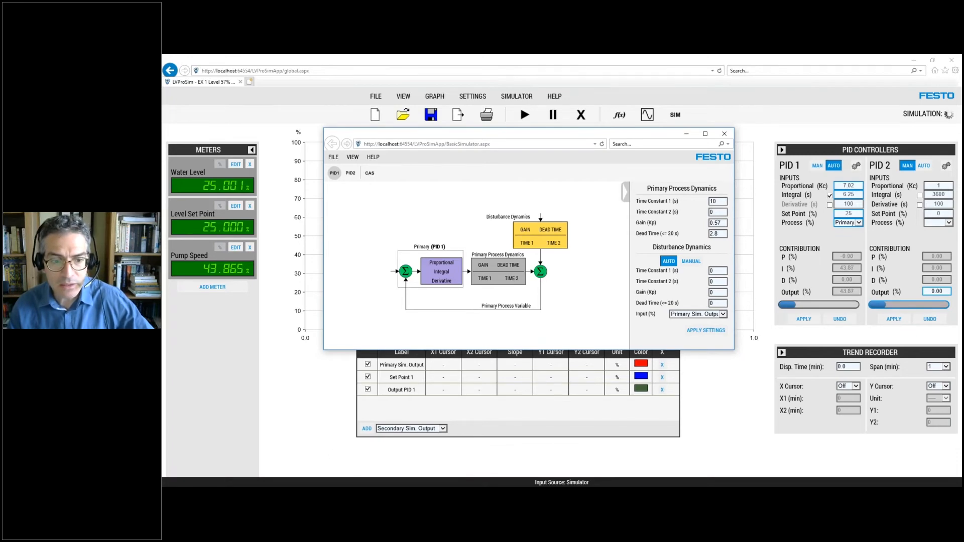
Switch to the PowerPoint webinar deck and go to slide 32 with the open-loop Ziegler-Nichols tuning table
key("alt+Tab")
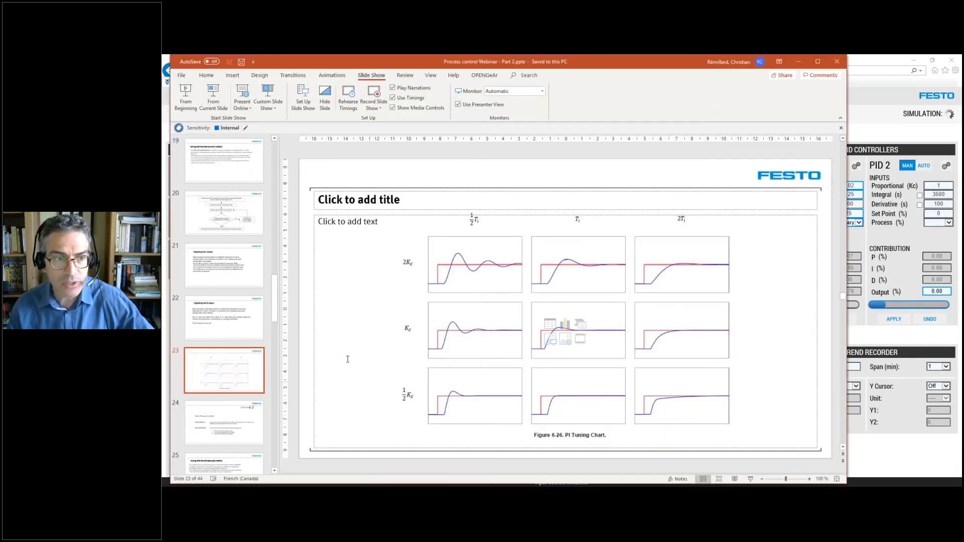
scroll(191, 396, "down", 1)
left_click(203, 376)
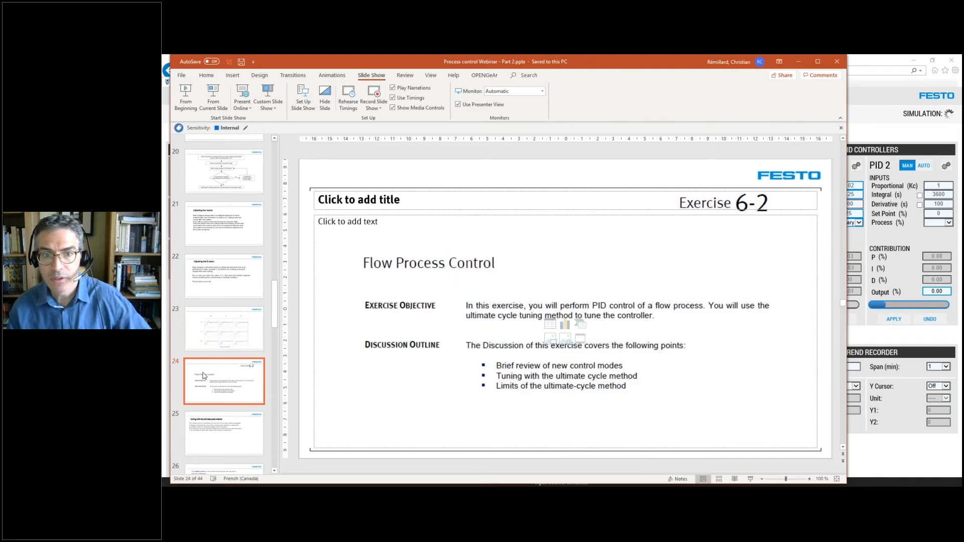
scroll(209, 404, "down", 2)
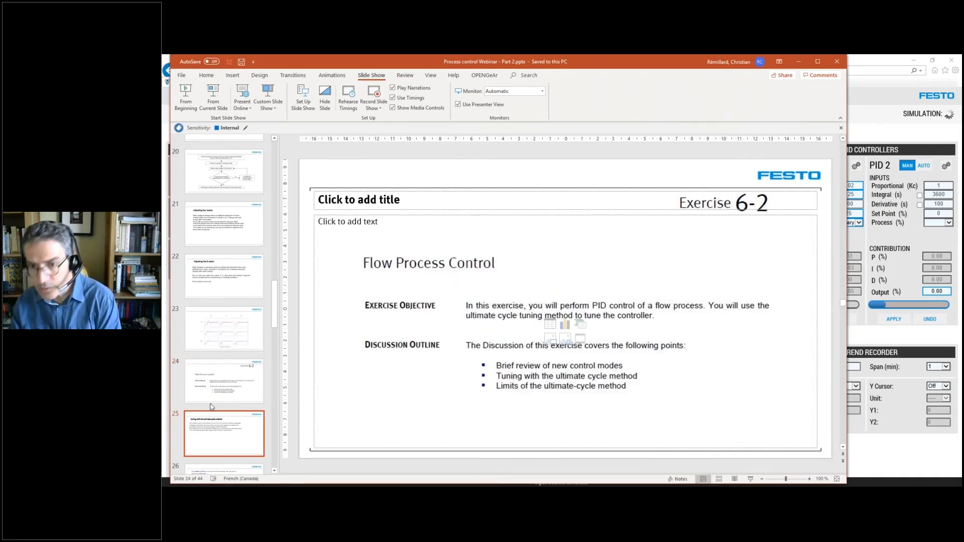
left_click(212, 409)
key("Down")
key("Down")
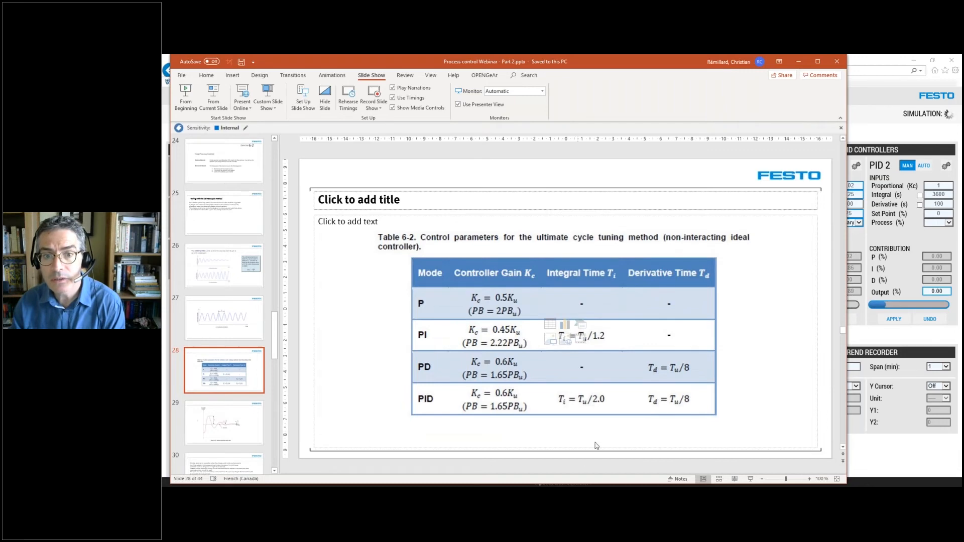
key("Down")
key("Down")
key("Down")
key("Down")
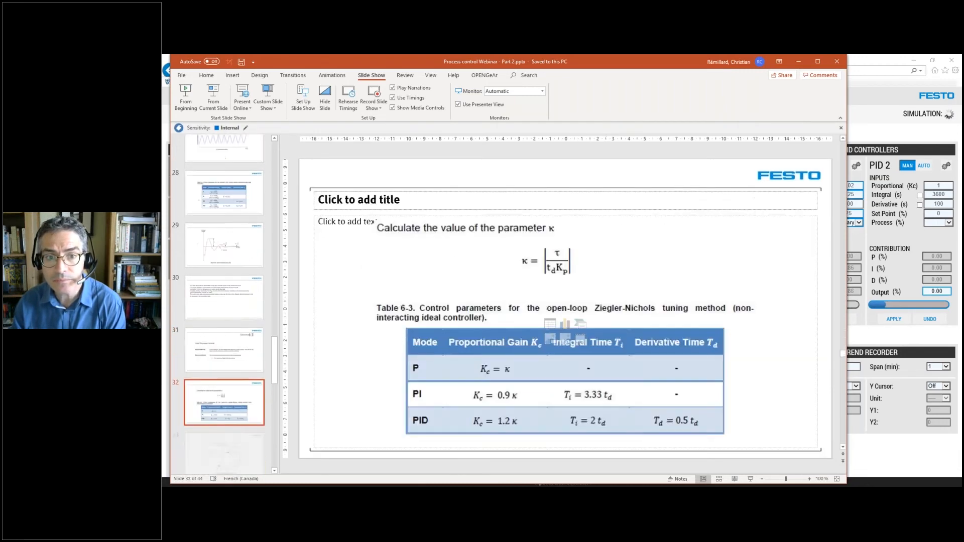
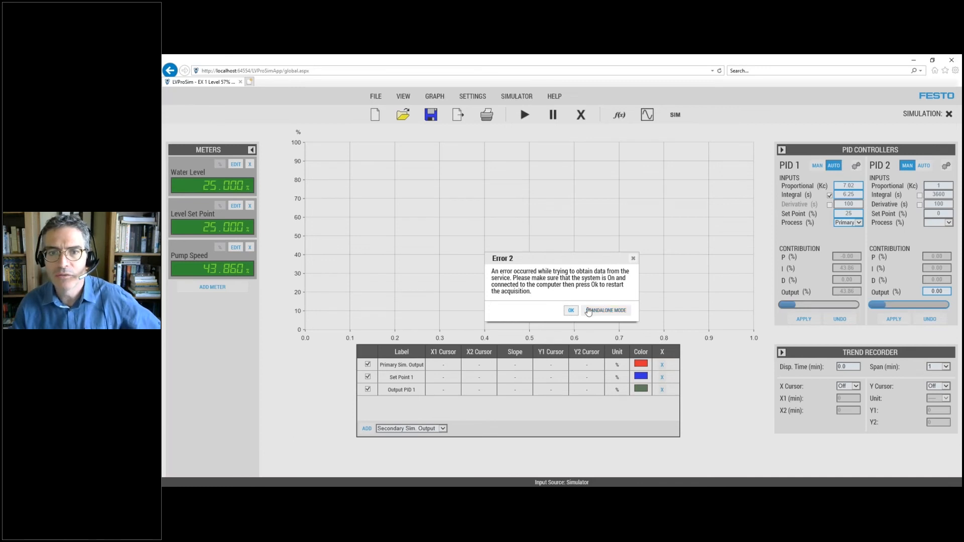
Restart the data acquisition in LVProSim and check the primary process dynamics in the simulator window
left_click(571, 309)
left_click(648, 115)
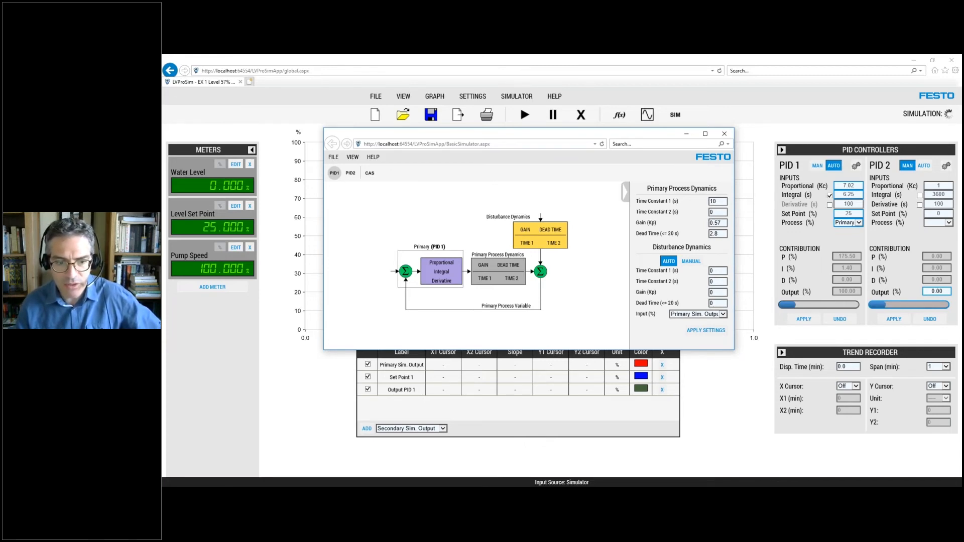
key("alt+Tab")
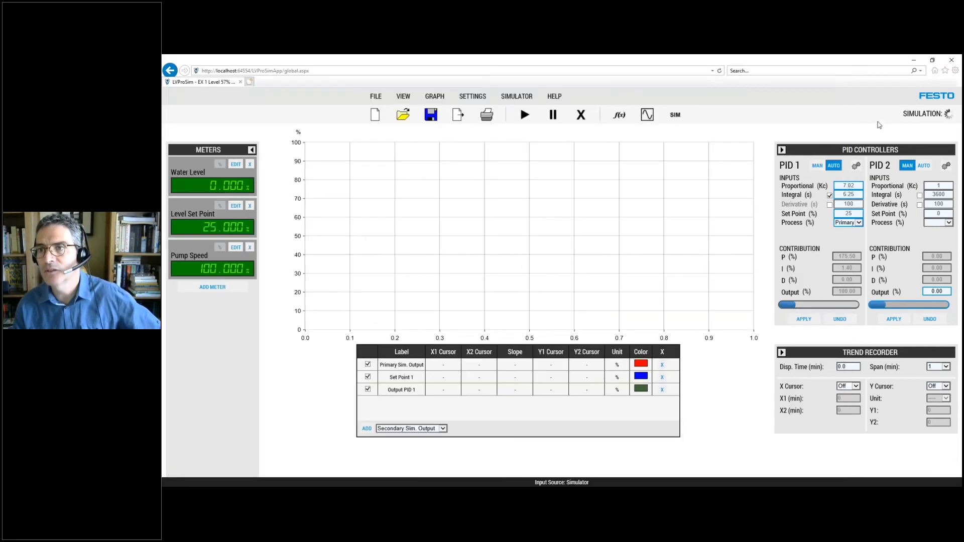
Enter a proportional gain of 7.173 for PID 1 and start the trend recording
left_click(847, 180)
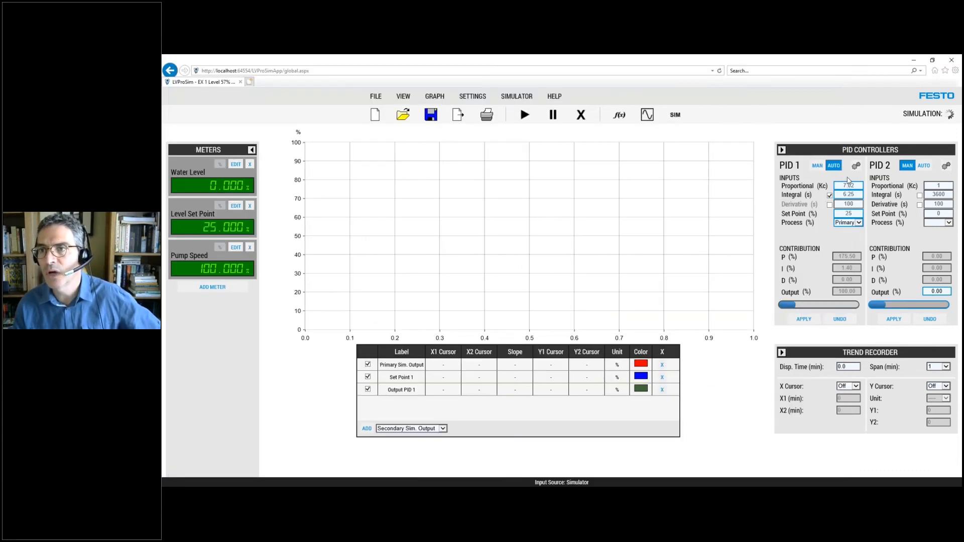
left_click_drag(857, 185, 843, 182)
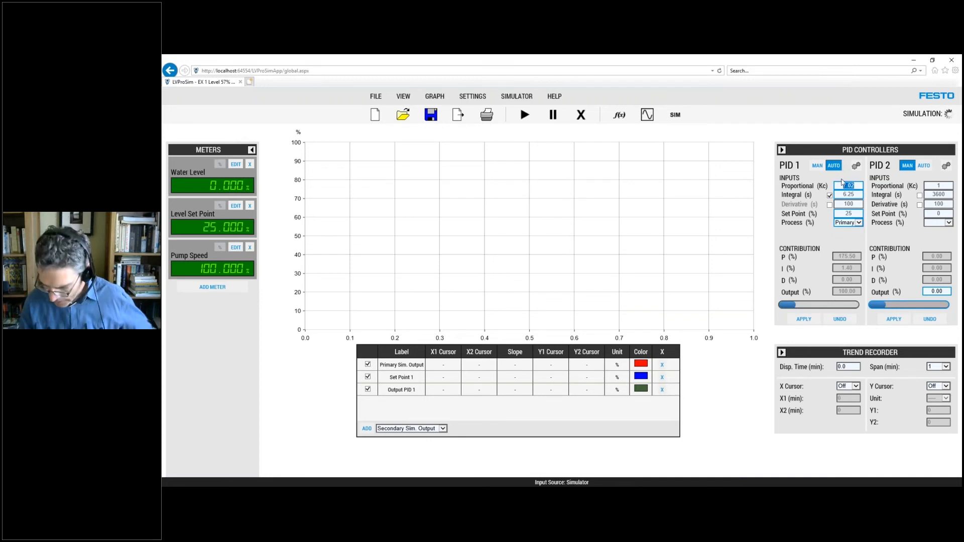
type("7.173")
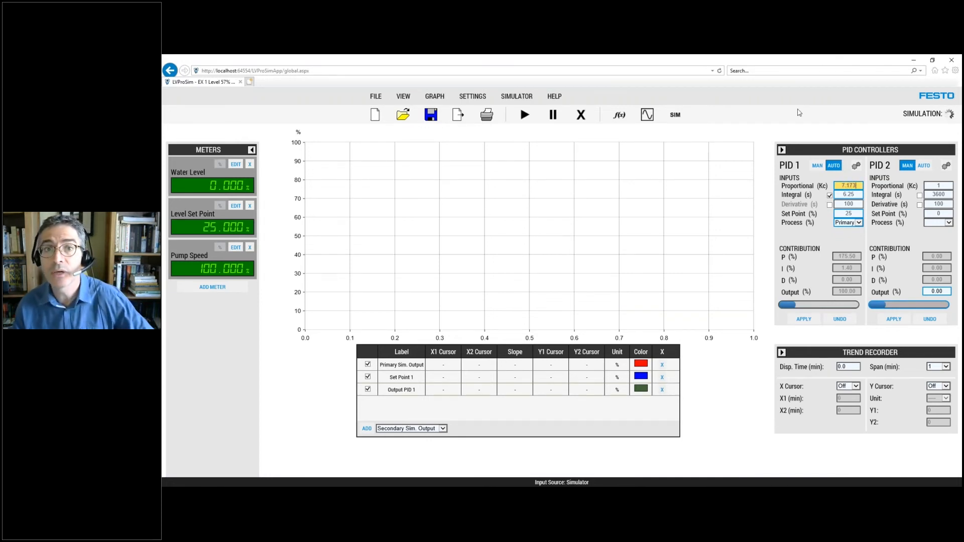
left_click(520, 116)
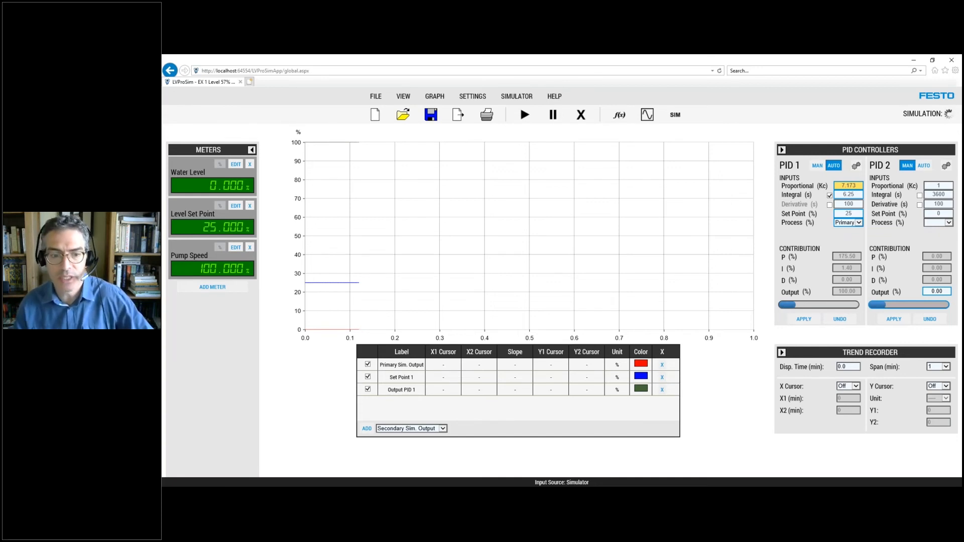
Check the Ziegler-Nichols tuning table, set PID 1's integral time to 7.326 s and set point to 35%, and apply the values
key("alt+Tab")
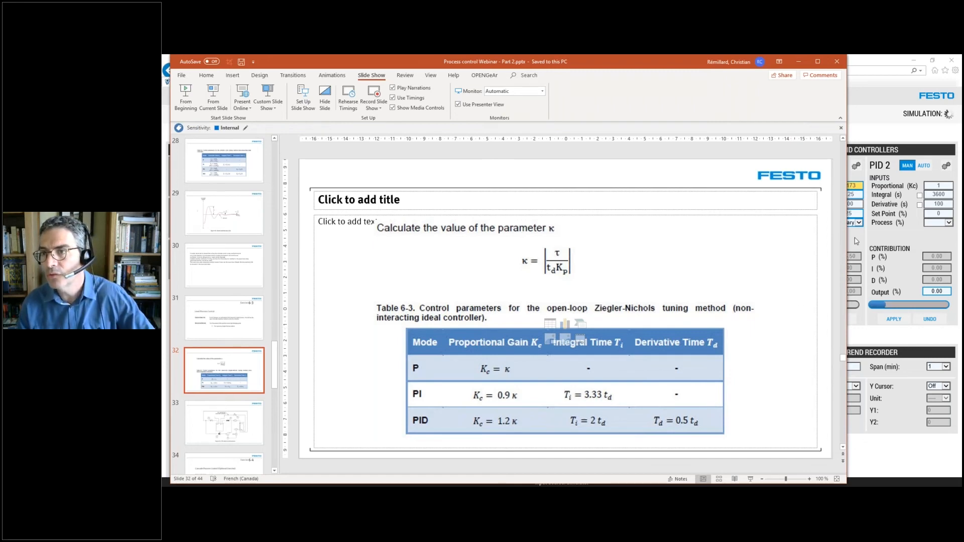
left_click(853, 241)
left_click_drag(855, 194, 843, 194)
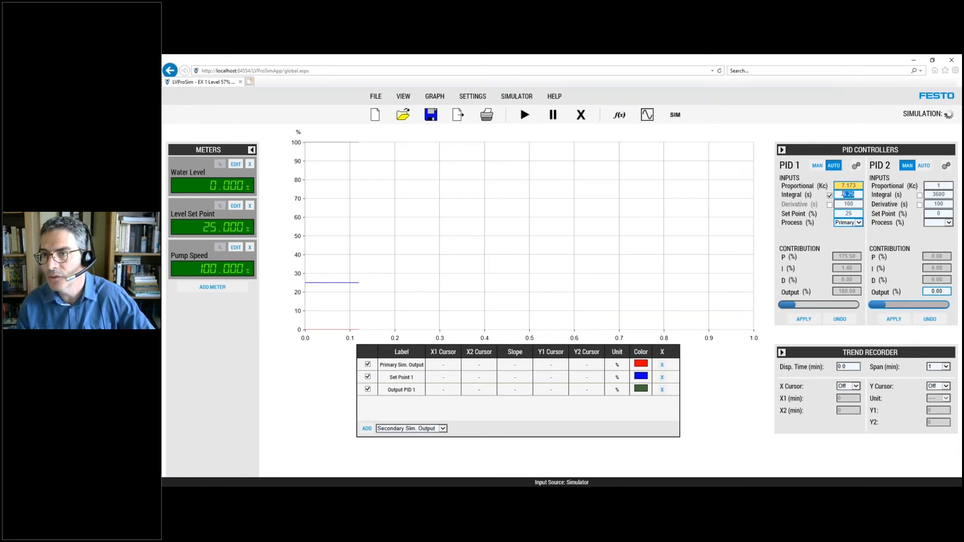
type("7.326")
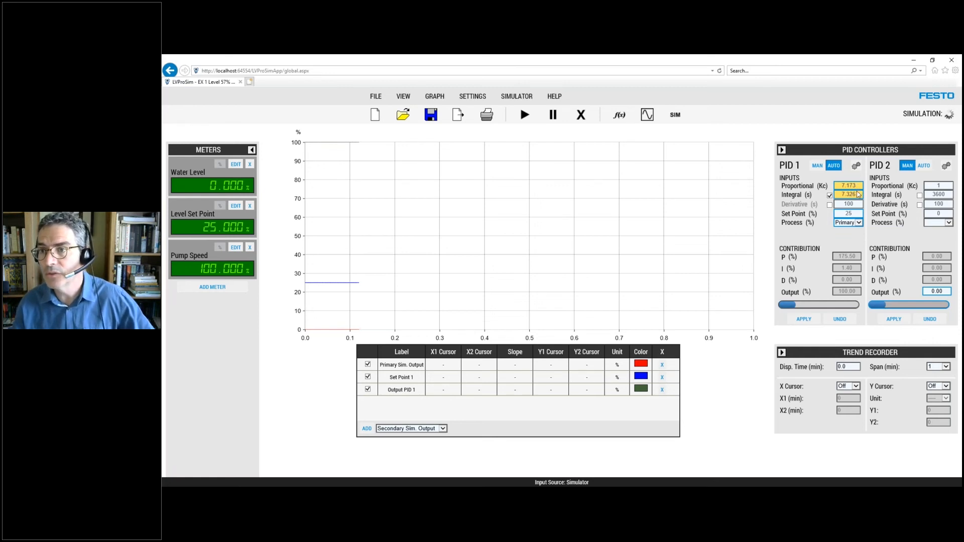
double_click(848, 213)
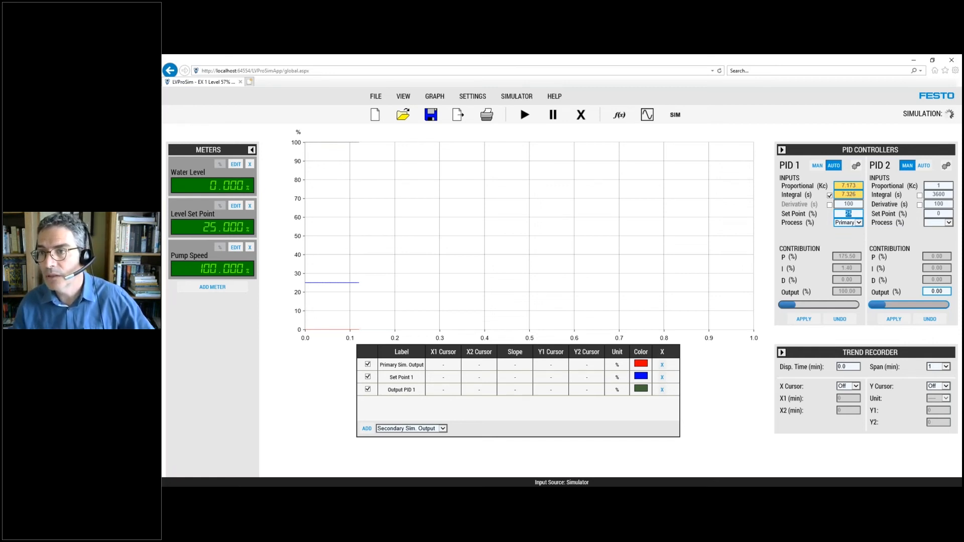
type("3")
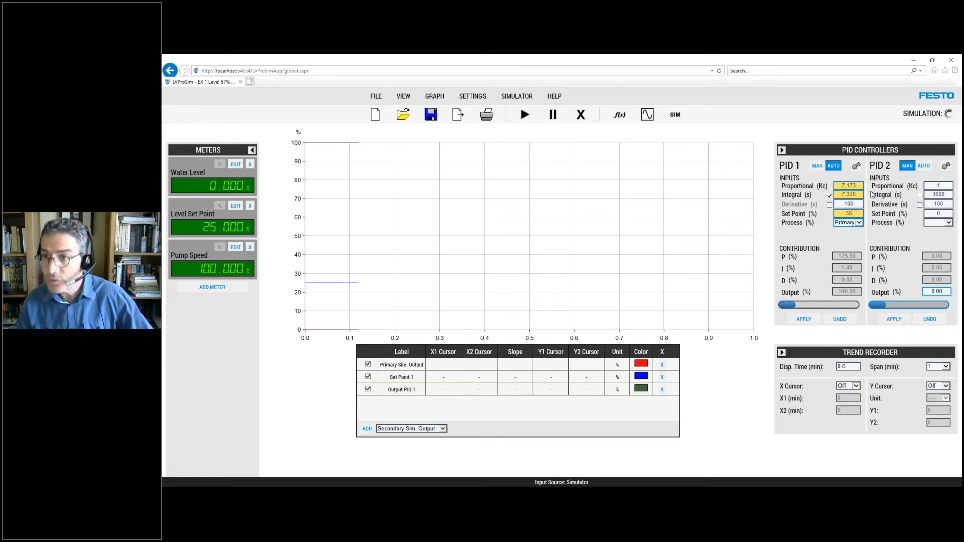
type("5")
left_click(807, 319)
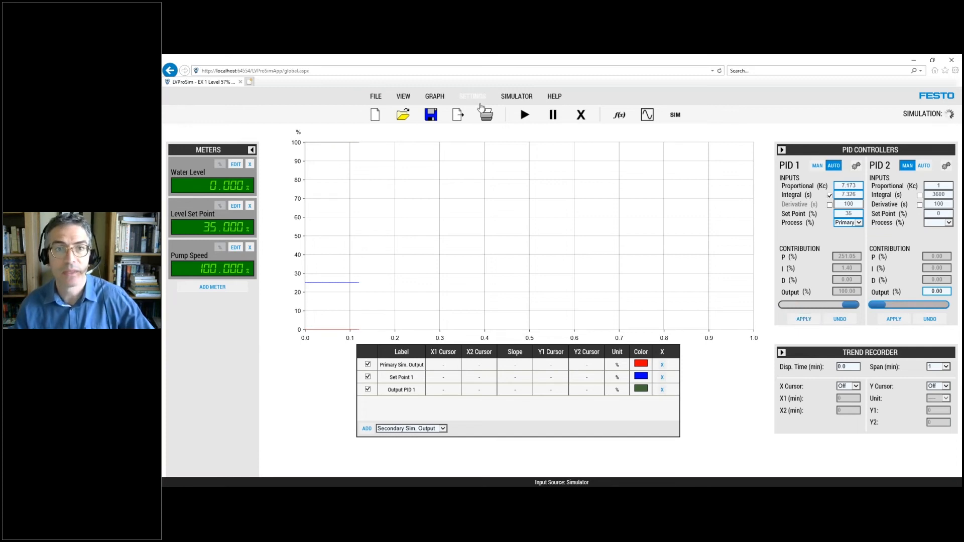
Start the trend recording and apply the primary process settings in the simulator window, leaving only the main window open
left_click(525, 115)
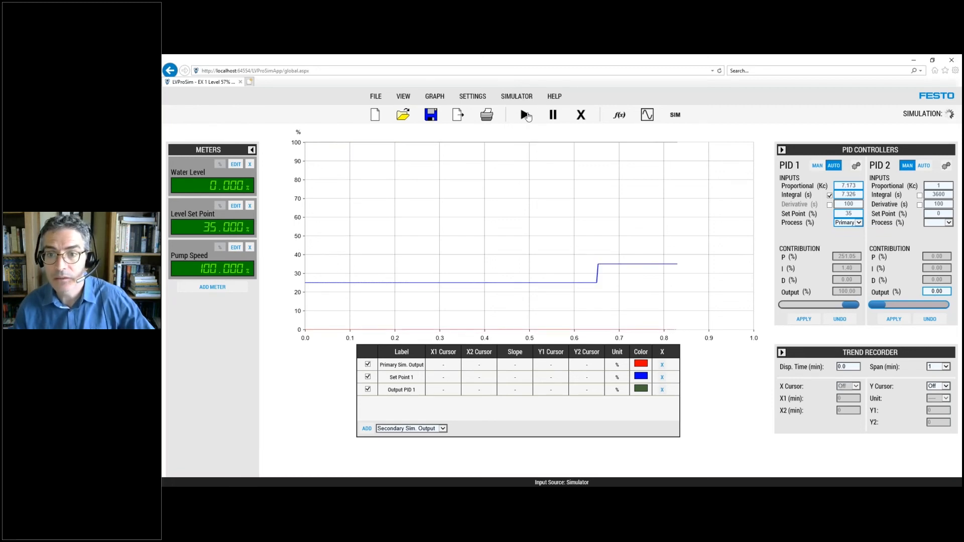
left_click(676, 116)
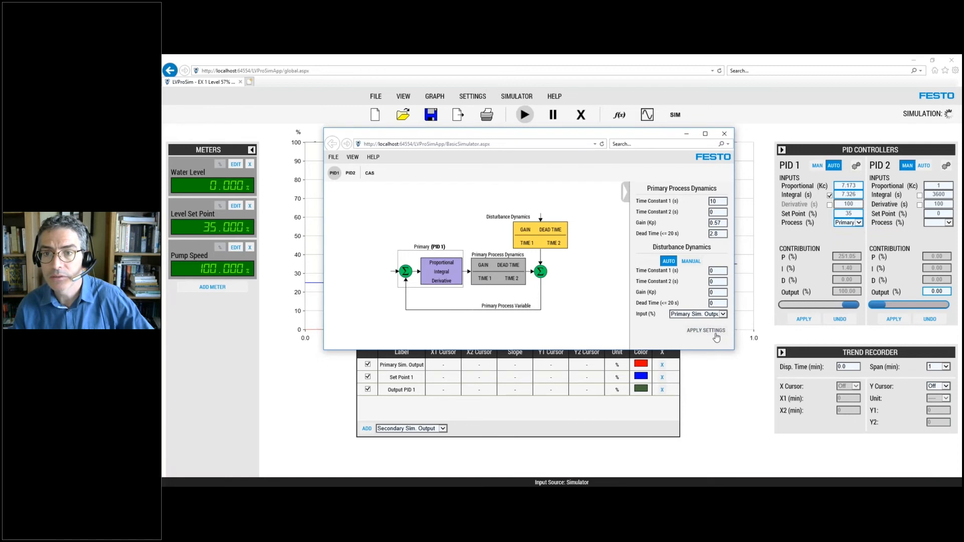
left_click(724, 134)
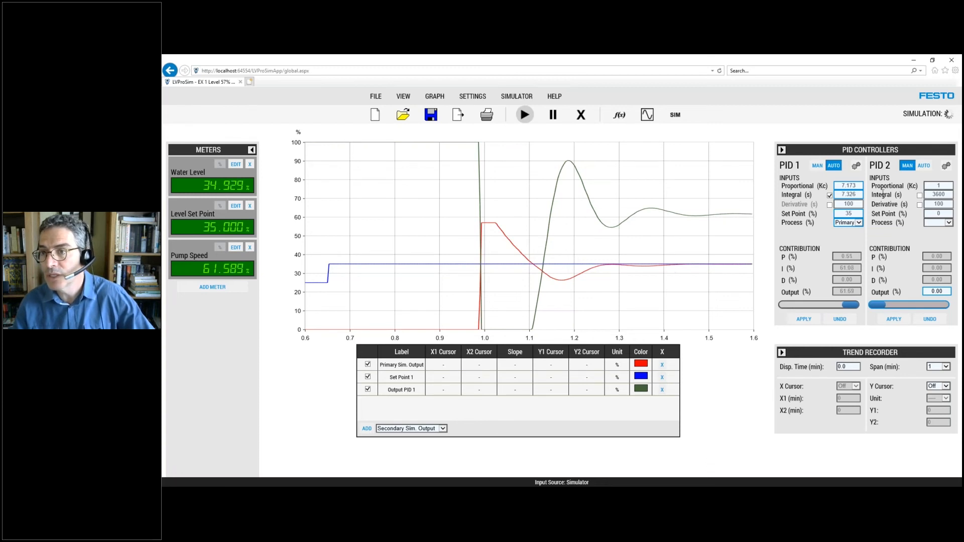
Set the PID 1 set point to 25% and apply it to record the downward step response
double_click(857, 213)
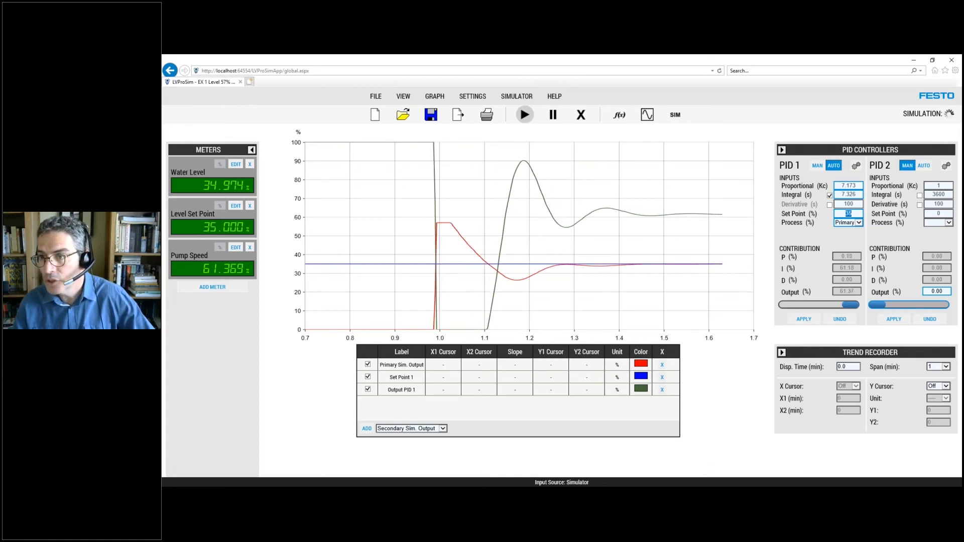
type("25")
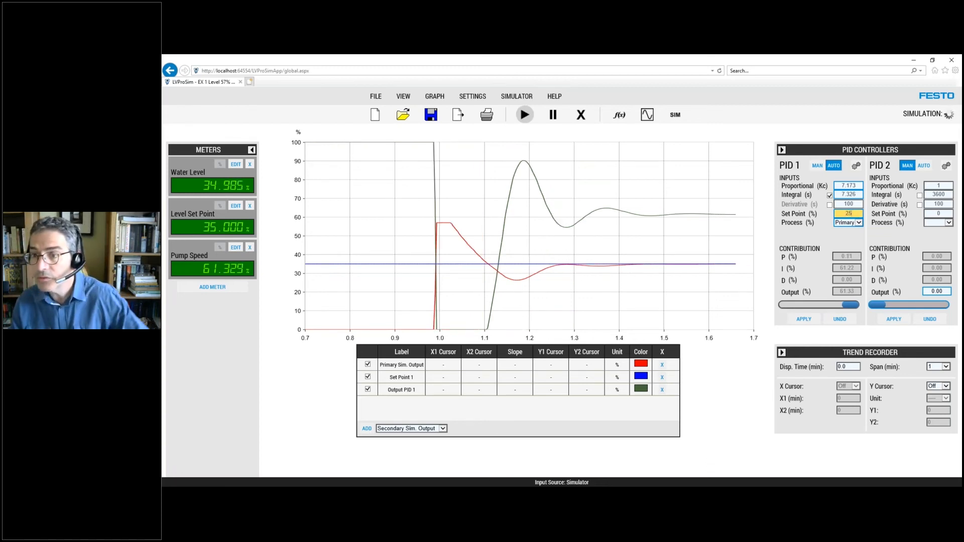
left_click(804, 320)
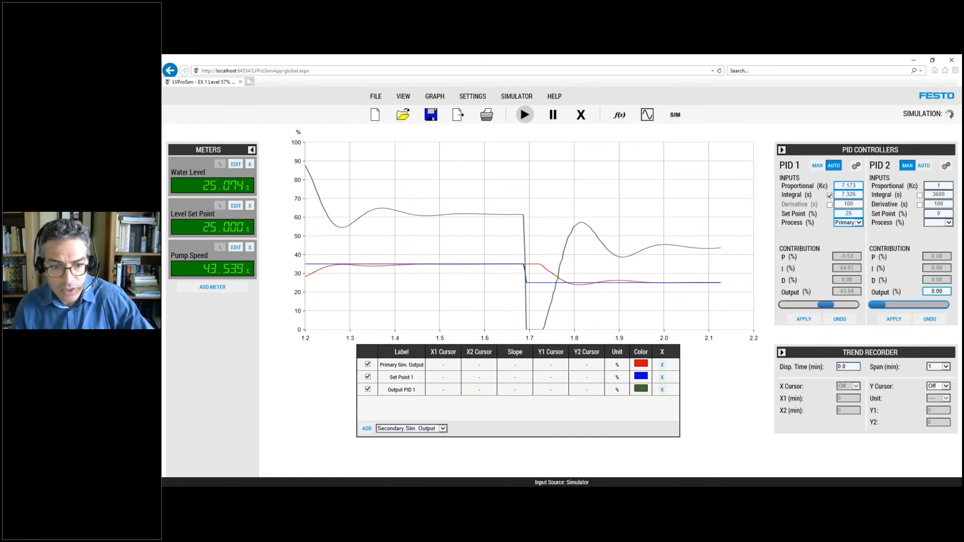
Consult the PID row of the Ziegler-Nichols table and enter a proportional gain of 9.564 and integral time of 4.4 s for PID 1
key("alt+Tab")
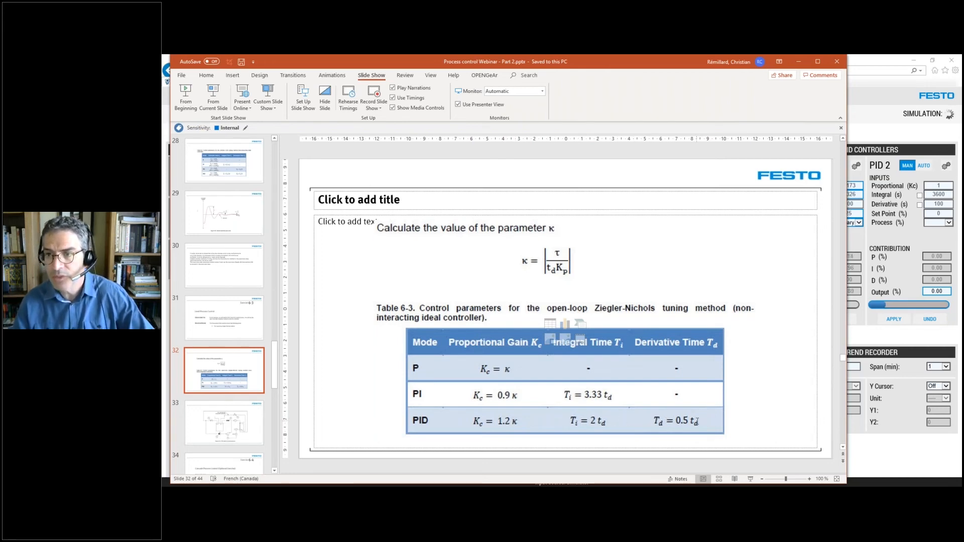
left_click(850, 185)
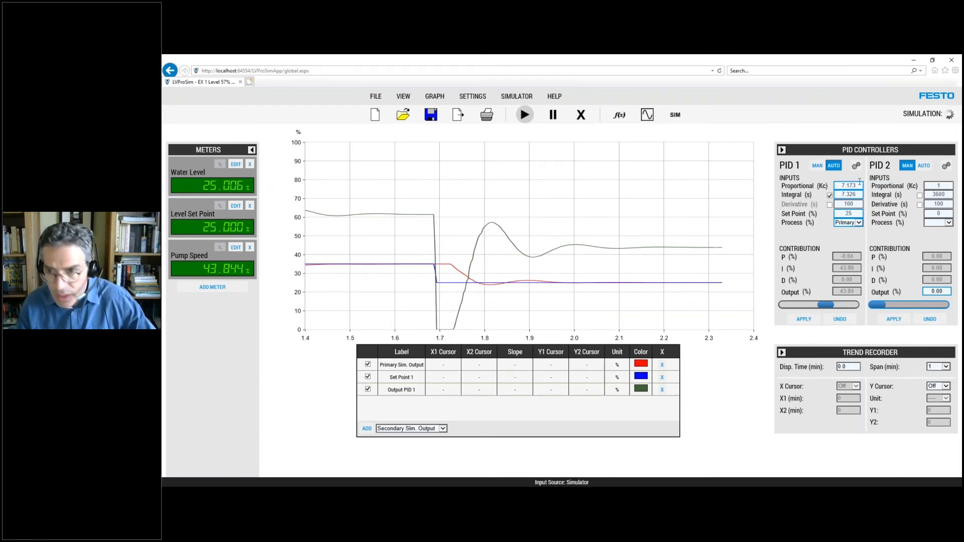
left_click_drag(855, 185, 839, 186)
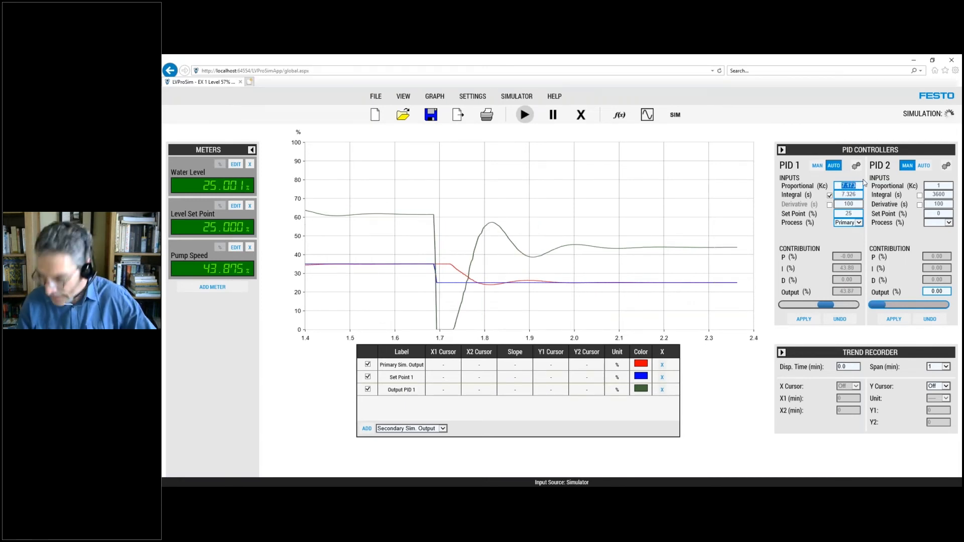
type("9.564")
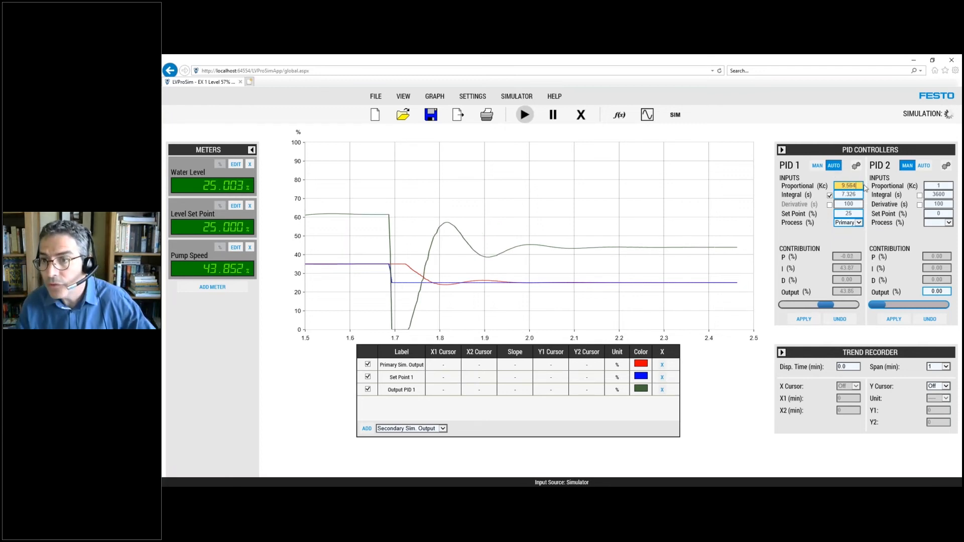
left_click_drag(857, 195, 837, 198)
type("4.4")
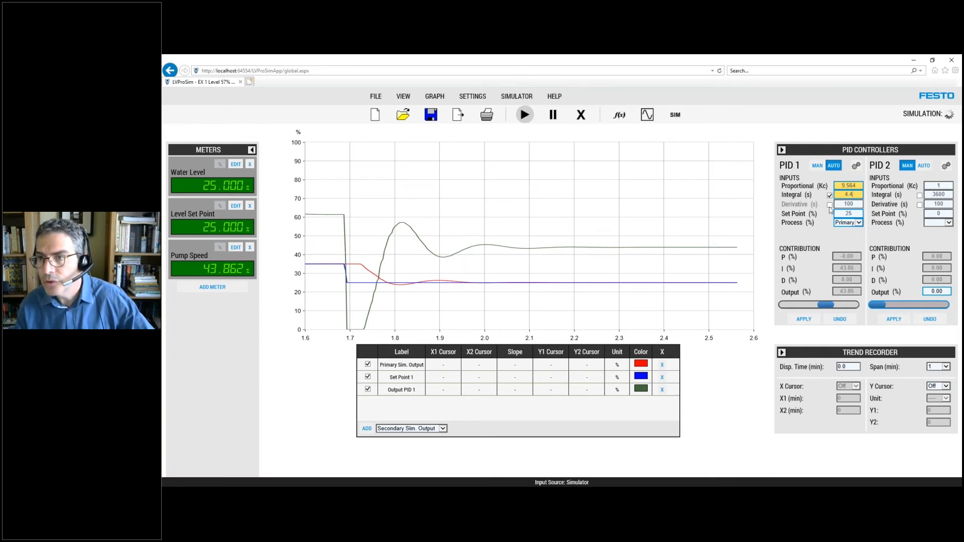
Enable PID 1's derivative action at 1.1 s, set its set point to 35% and apply the settings
double_click(848, 203)
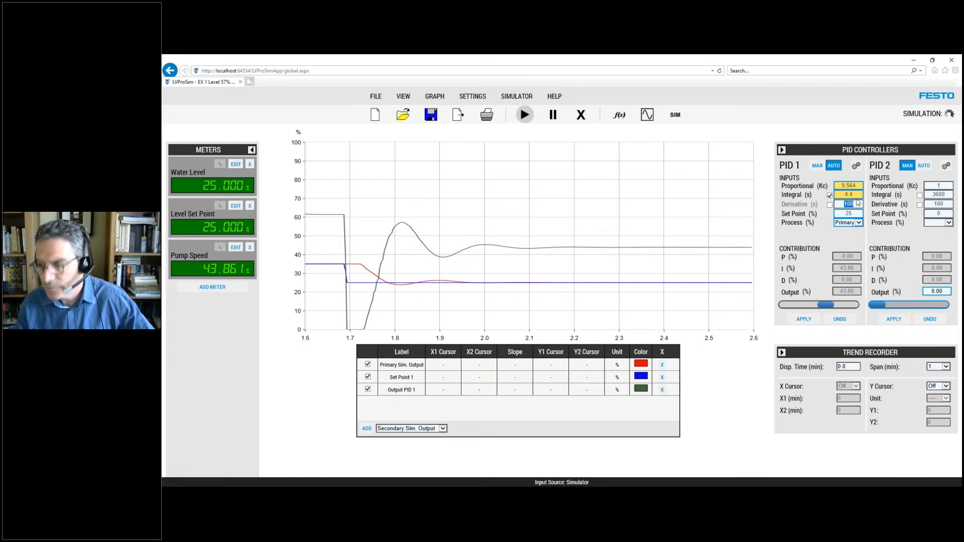
type("1.1")
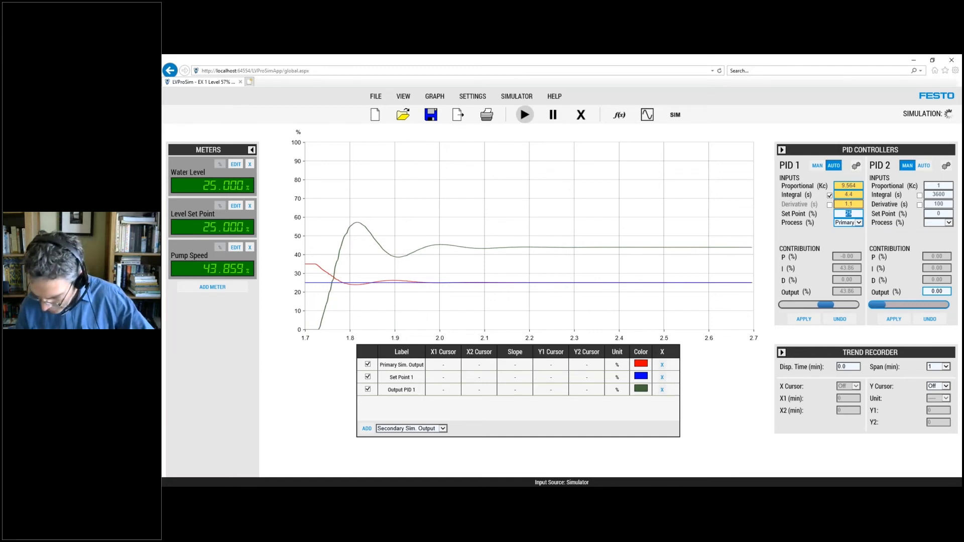
type("35")
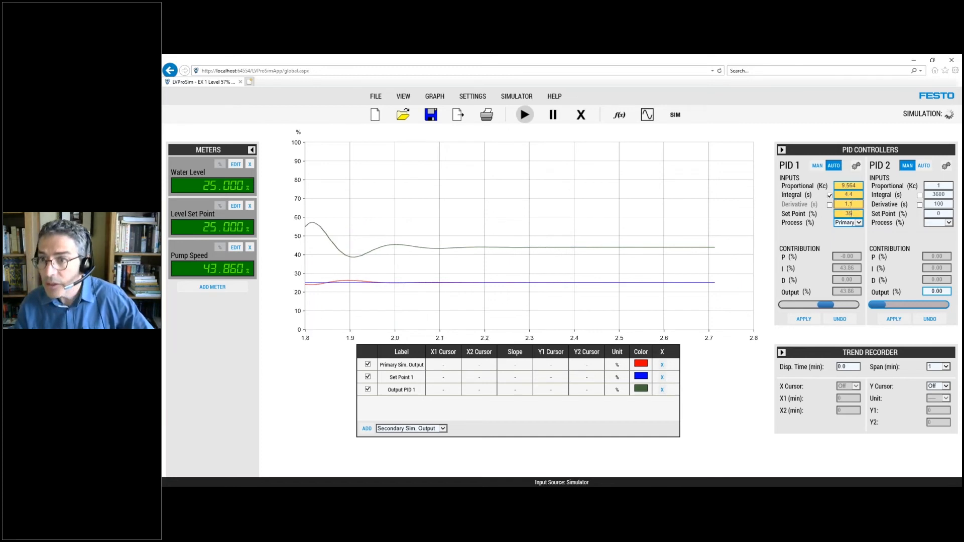
left_click(829, 205)
left_click(815, 320)
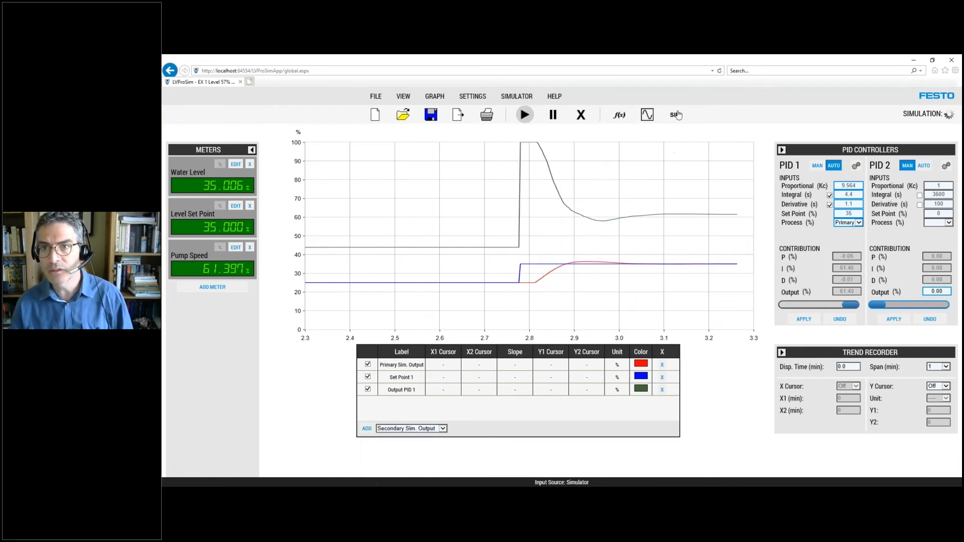
Switch to the PowerPoint webinar deck and read slides 25 and 26 on the ultimate cycle tuning method
left_click(680, 128)
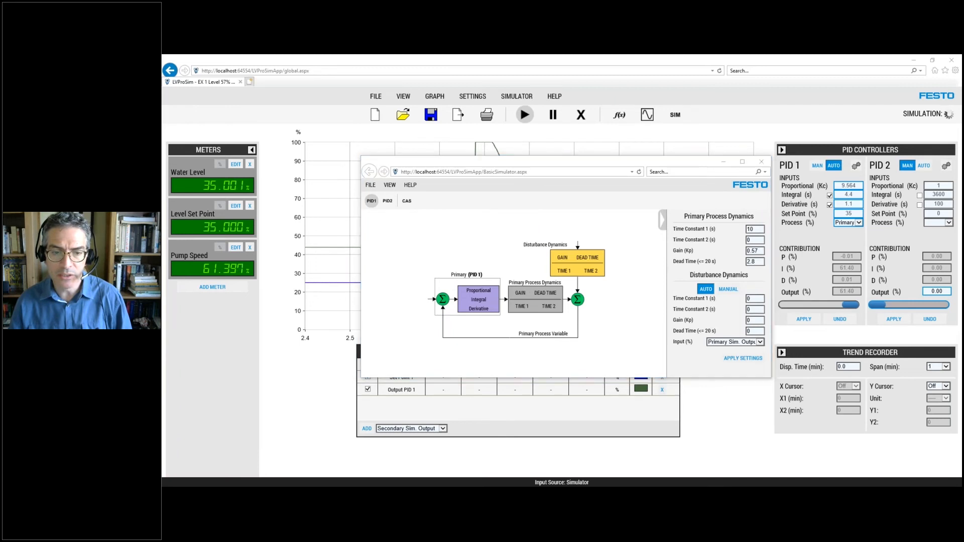
key("alt+Tab")
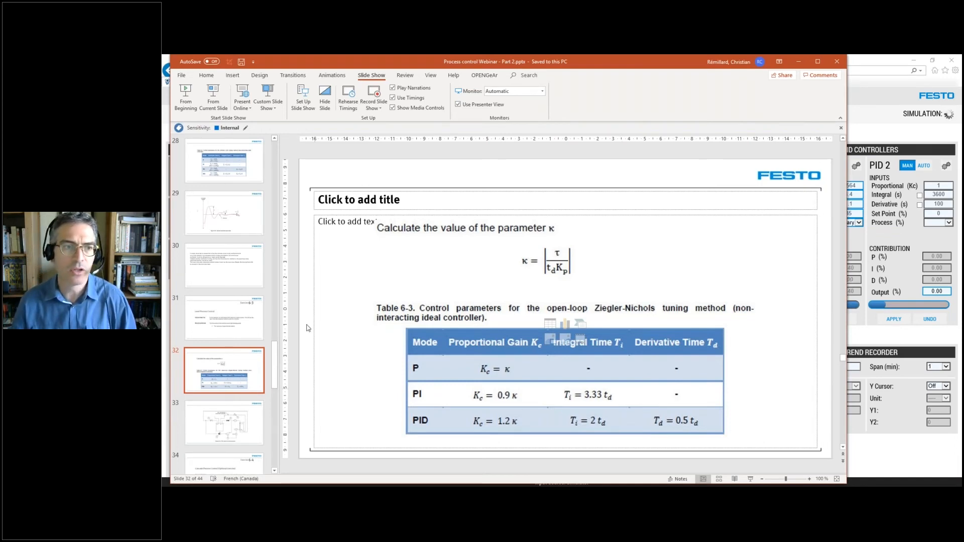
scroll(205, 205, "up", 3)
scroll(206, 205, "up", 2)
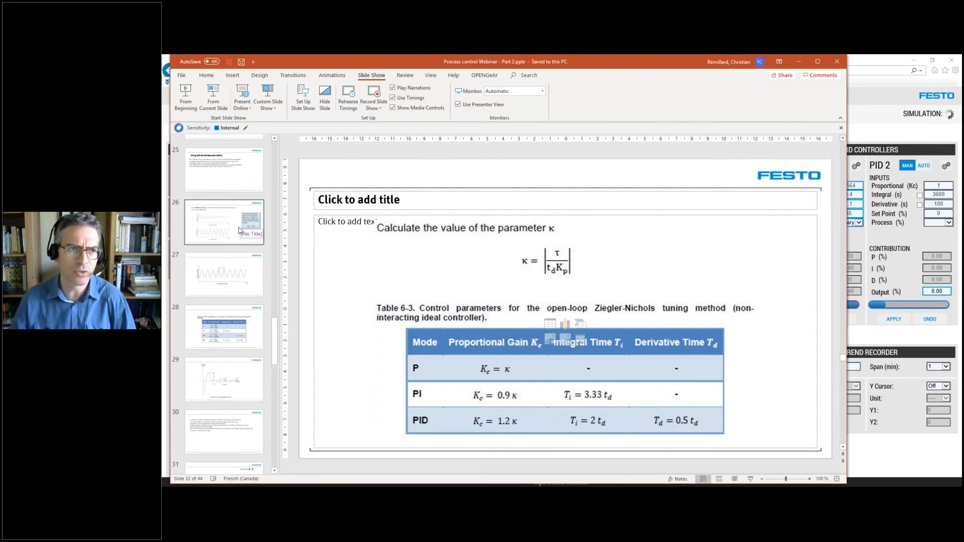
scroll(240, 226, "up", 1)
left_click(235, 230)
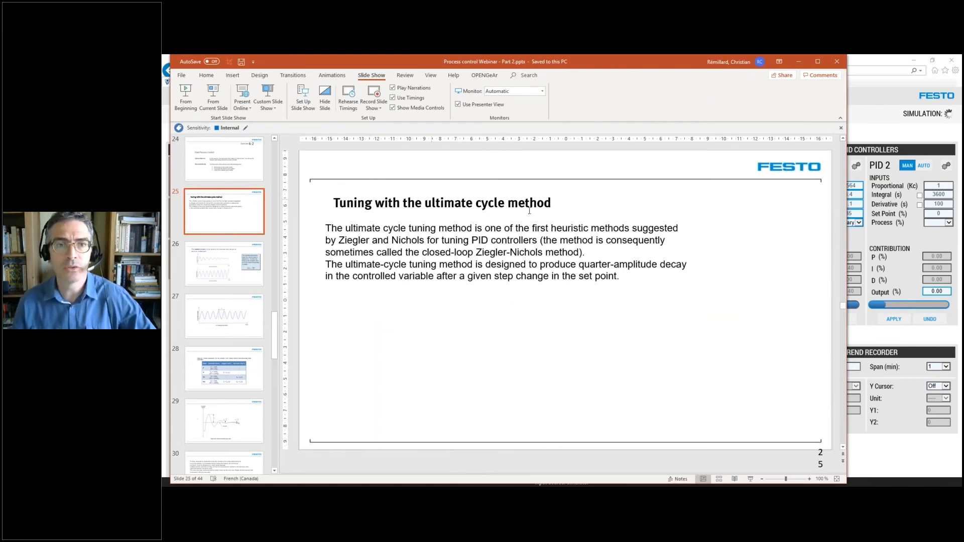
left_click(205, 281)
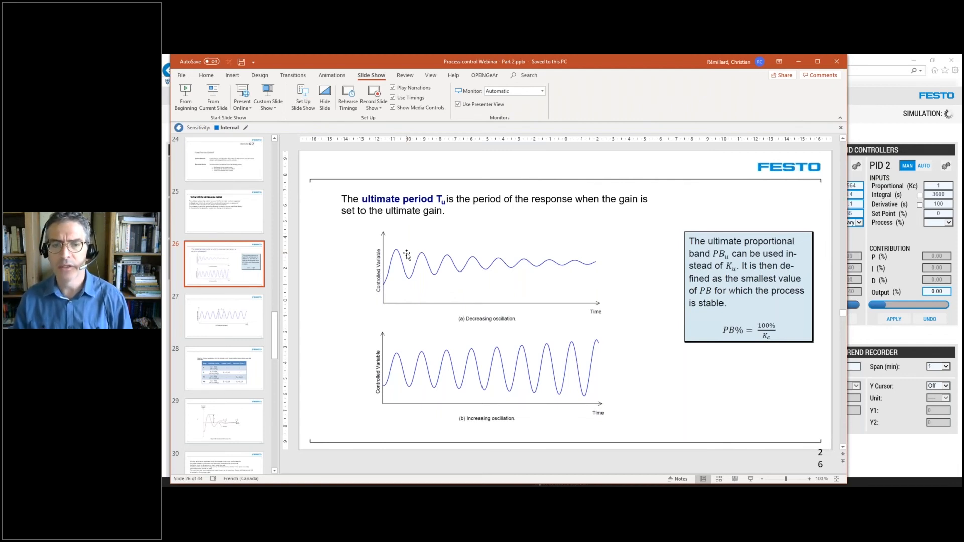
Return to LVProSim and turn off the integral and derivative actions of PID 1
left_click(901, 135)
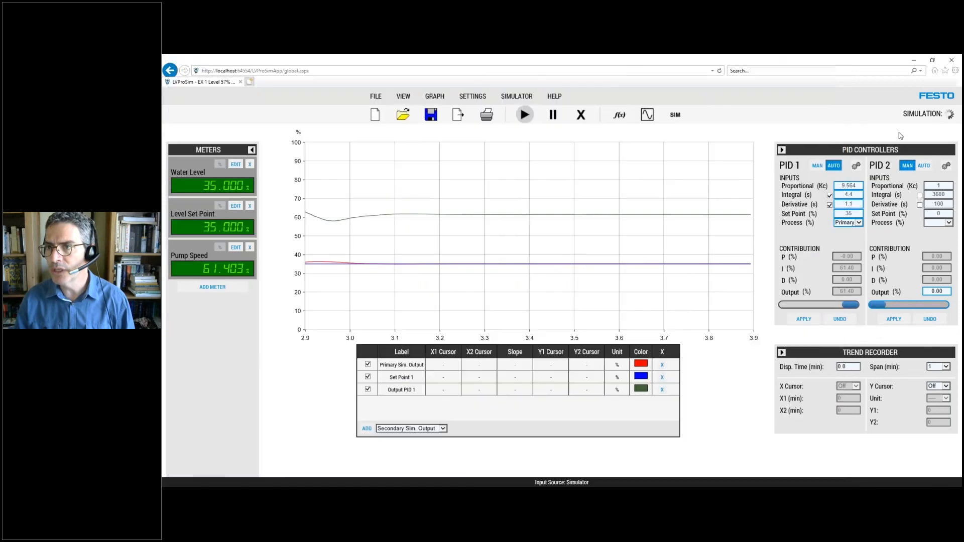
left_click(829, 195)
left_click(829, 205)
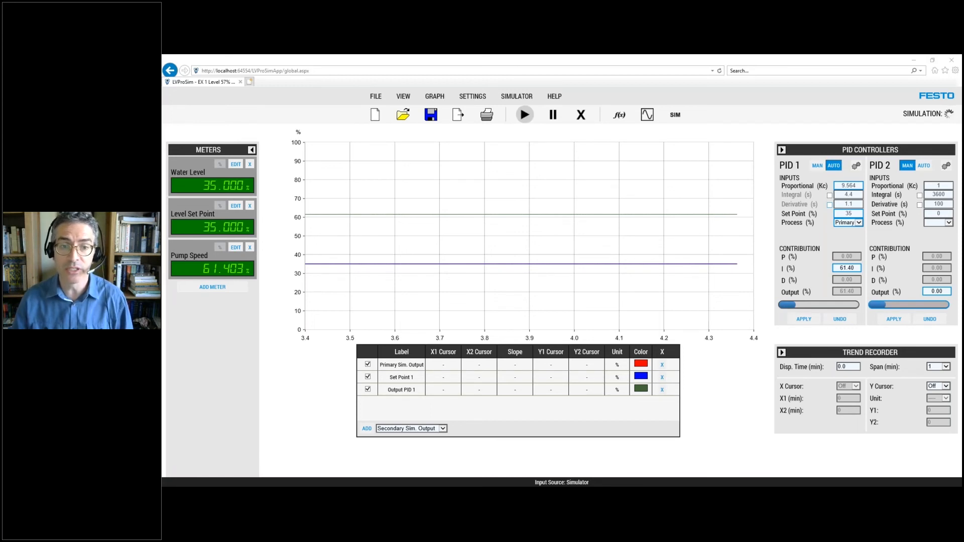
Switch to the PowerPoint deck and read slides 27 and 28 on sustained oscillation and the ultimate cycle control parameters
key("alt+Tab")
mouse_move(396, 494)
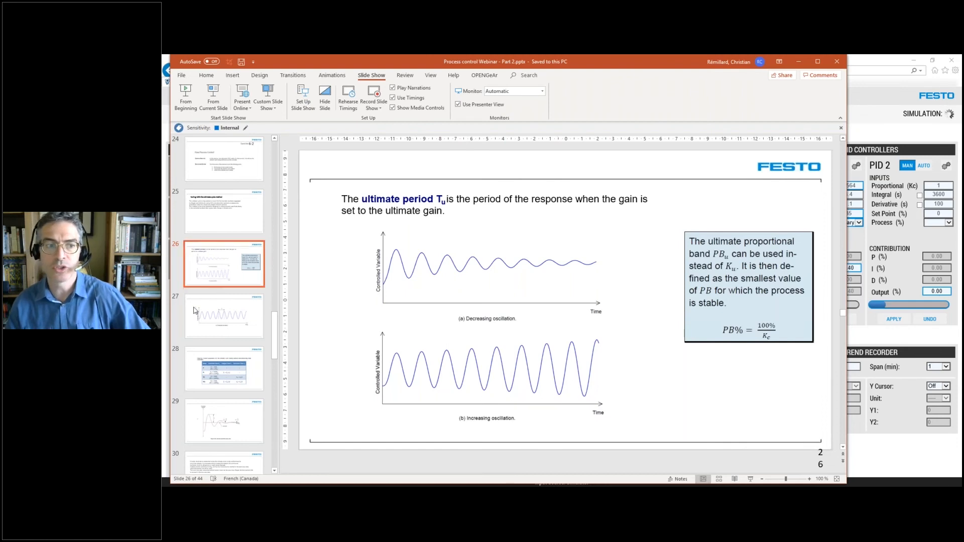
left_click(217, 318)
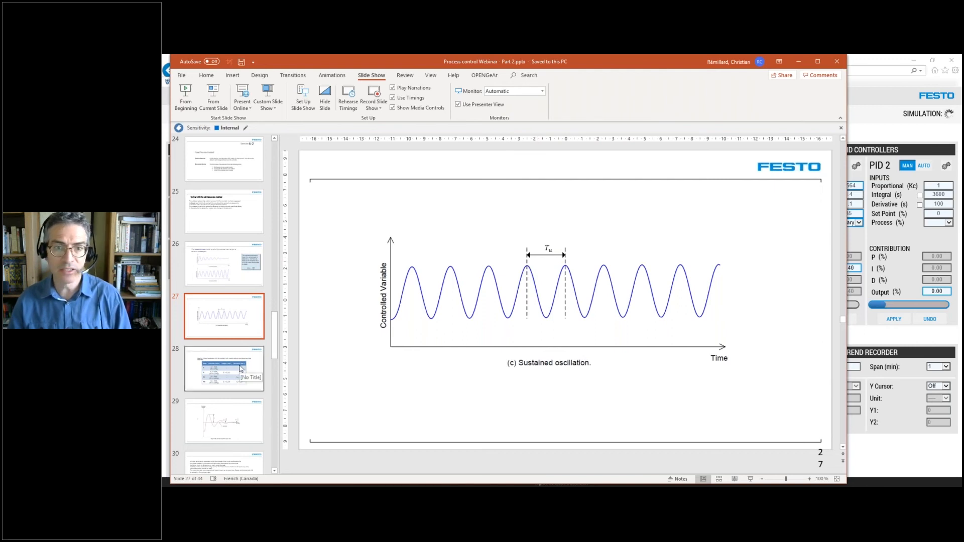
left_click(241, 369)
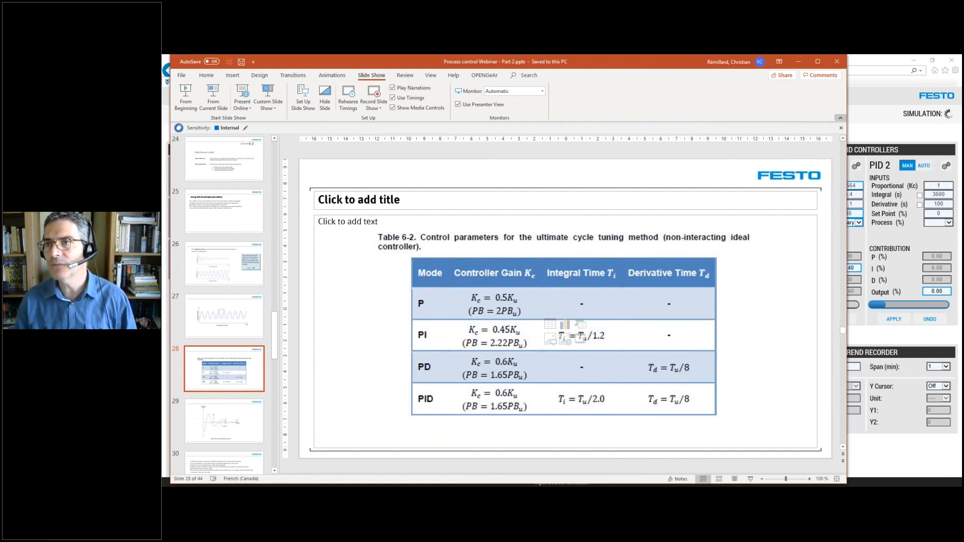
Return to LVProSim, set PID 1's proportional gain to 15.6 and its set point to 25%, and apply the settings
left_click(854, 125)
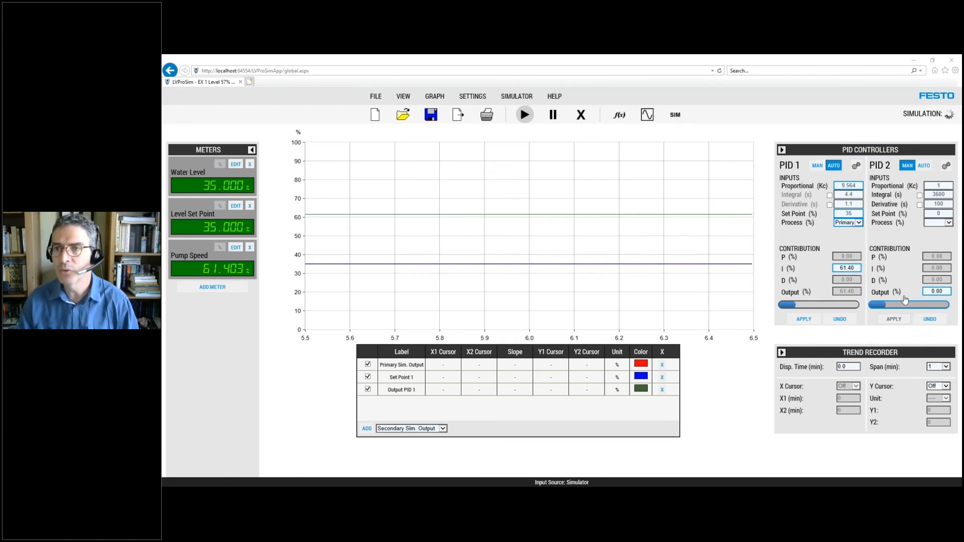
left_click_drag(860, 186, 837, 187)
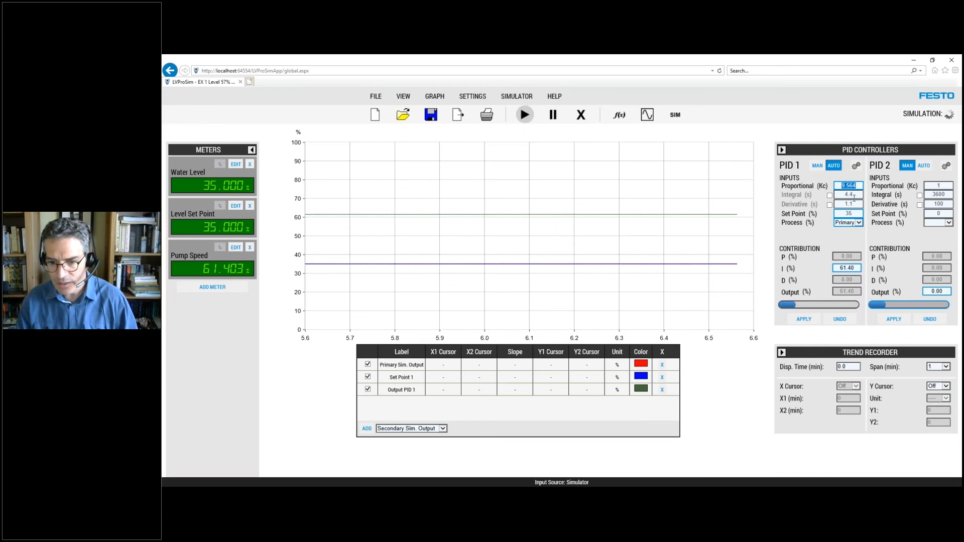
type("15")
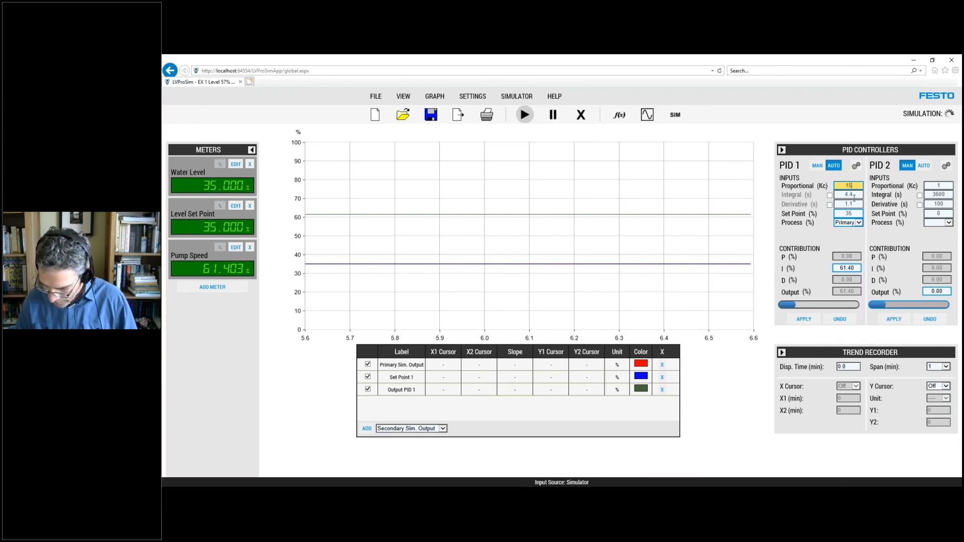
type(".6")
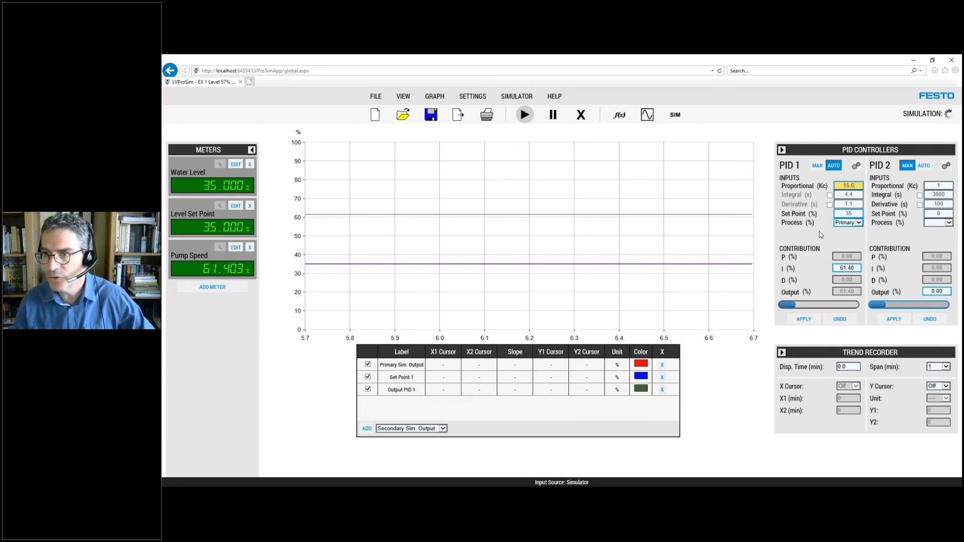
double_click(847, 213)
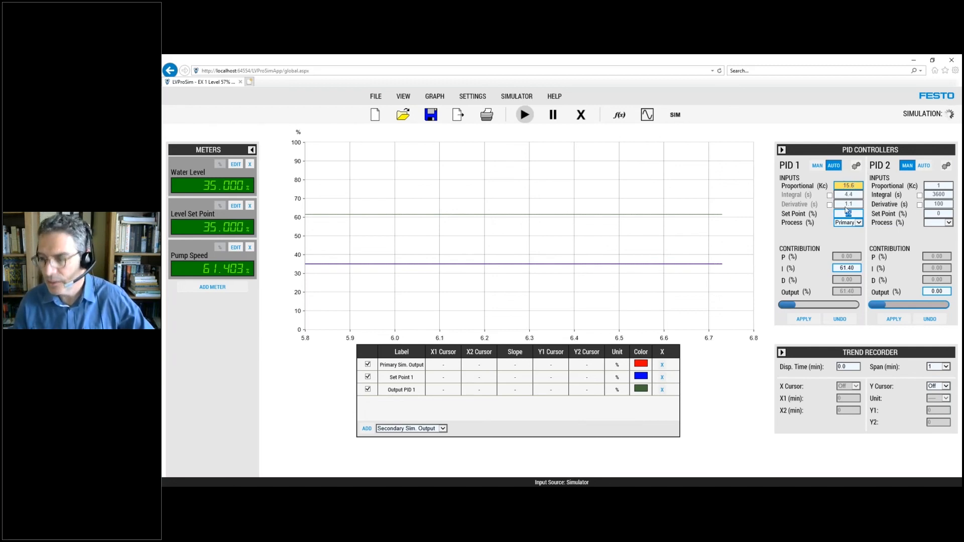
type("25")
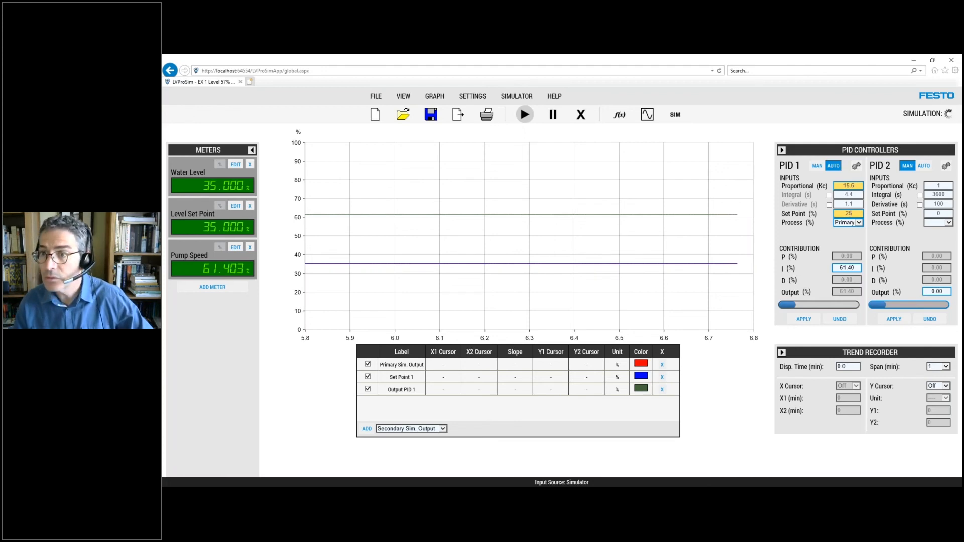
left_click(804, 320)
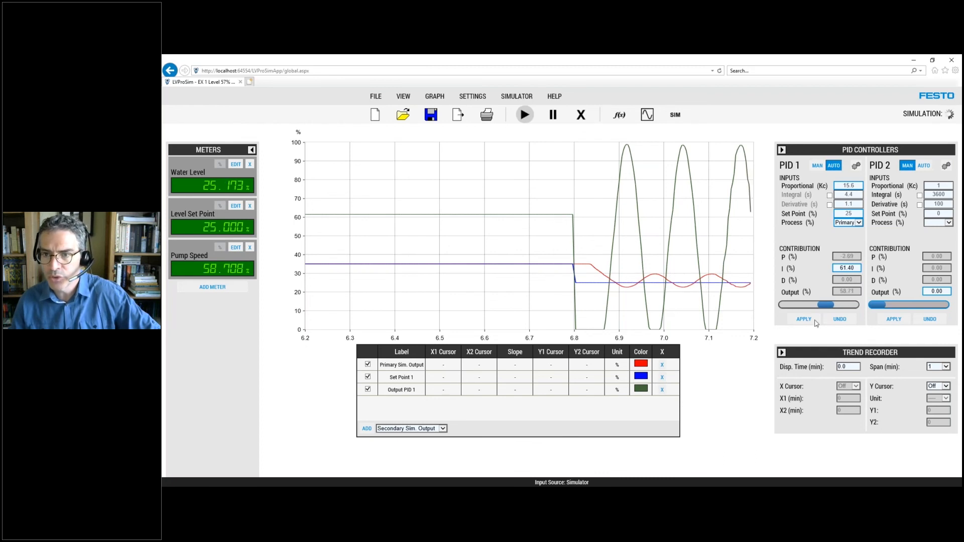
Turn on the trend recorder's Y cursors and place them on the water level oscillation's crests and troughs, at about 30% and 23%
left_click(946, 386)
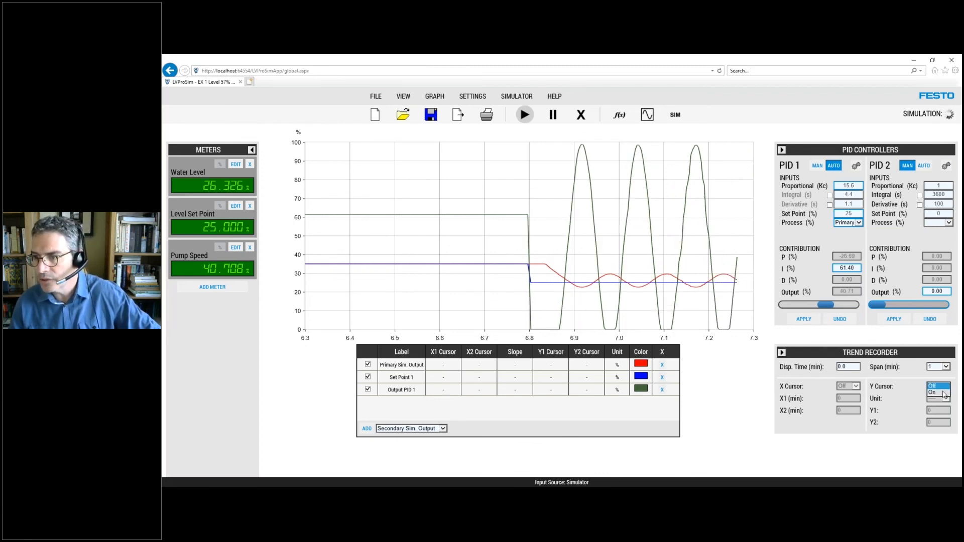
left_click(935, 401)
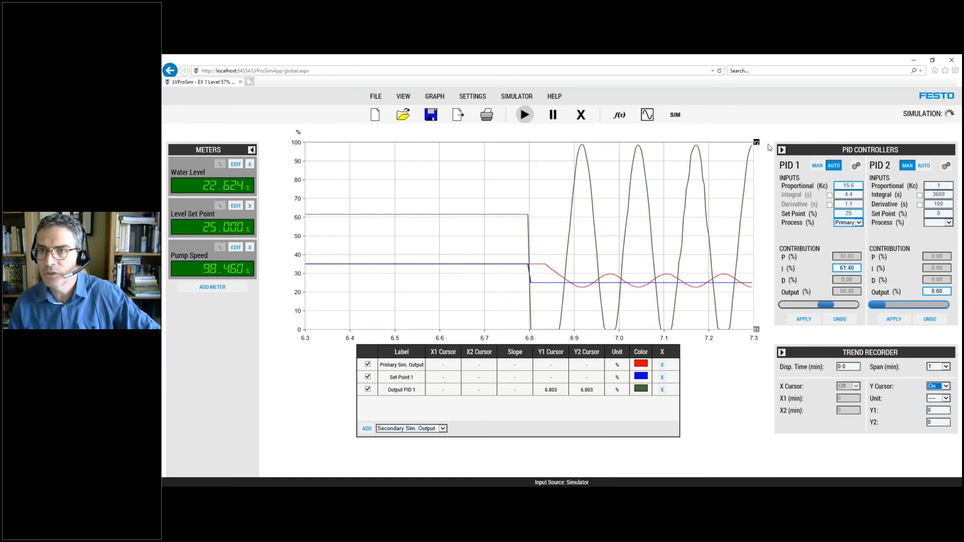
left_click_drag(756, 143, 788, 274)
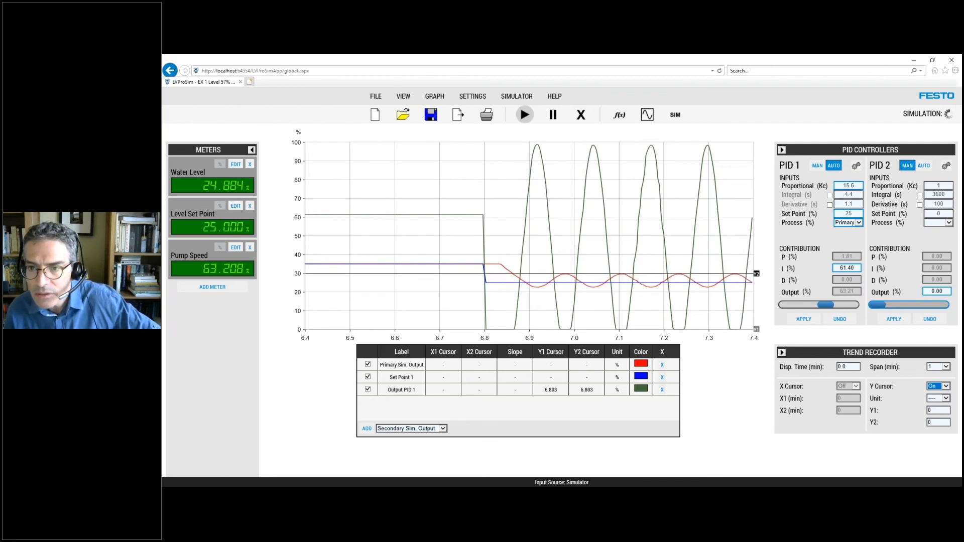
left_click_drag(759, 333, 764, 289)
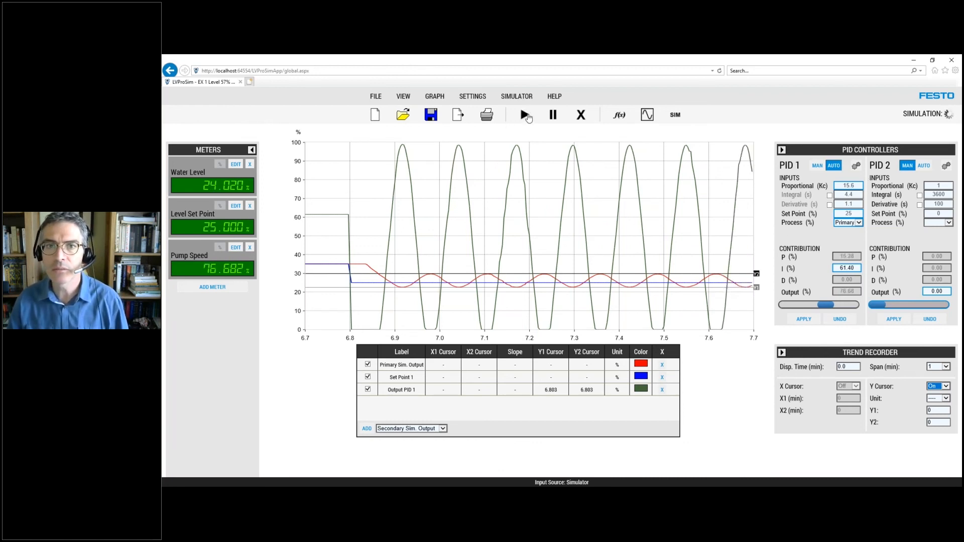
Pause the trend and place the X cursors one oscillation period apart, at about 6.943 and 7.069 min
left_click(553, 119)
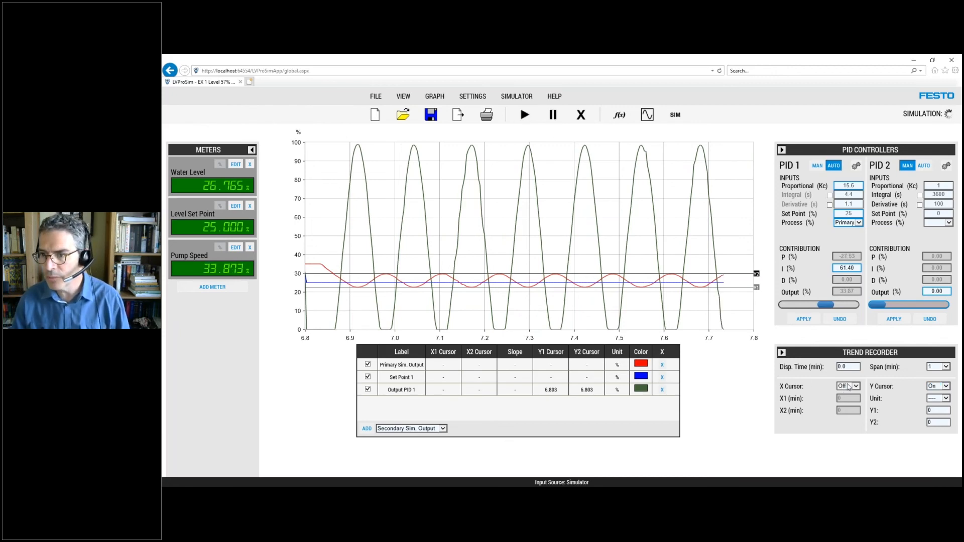
left_click(856, 386)
left_click(845, 399)
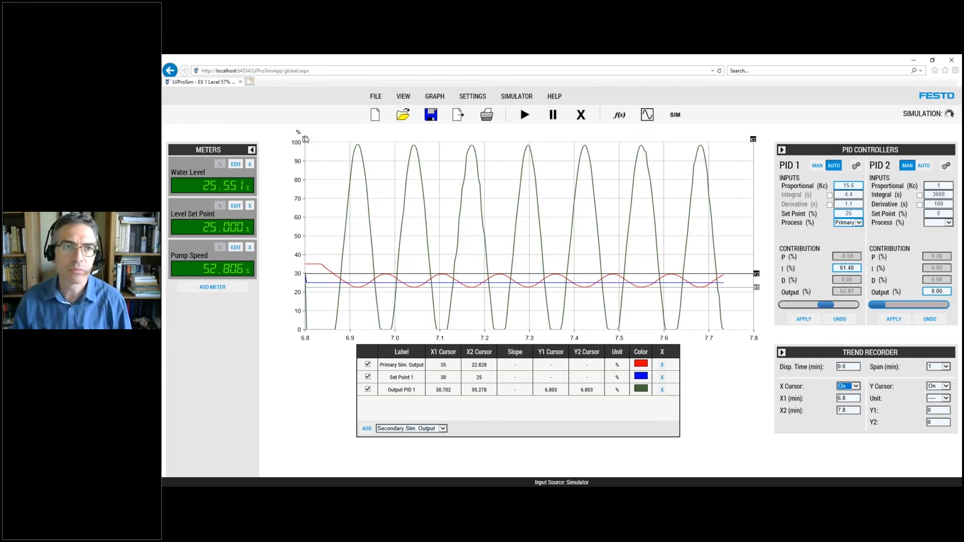
mouse_move(304, 146)
left_mouse_down()
mouse_move(417, 136)
mouse_move(368, 133)
left_mouse_up()
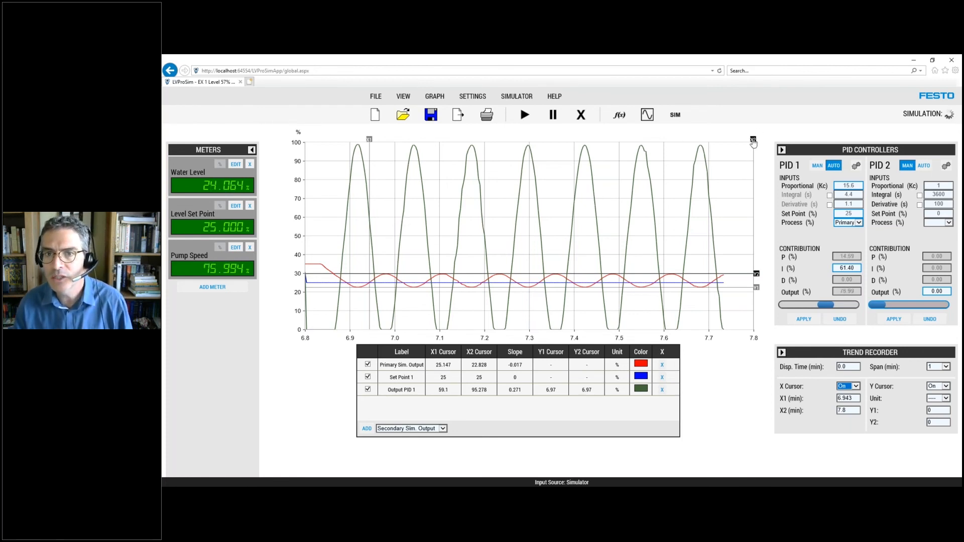
left_click_drag(752, 140, 426, 179)
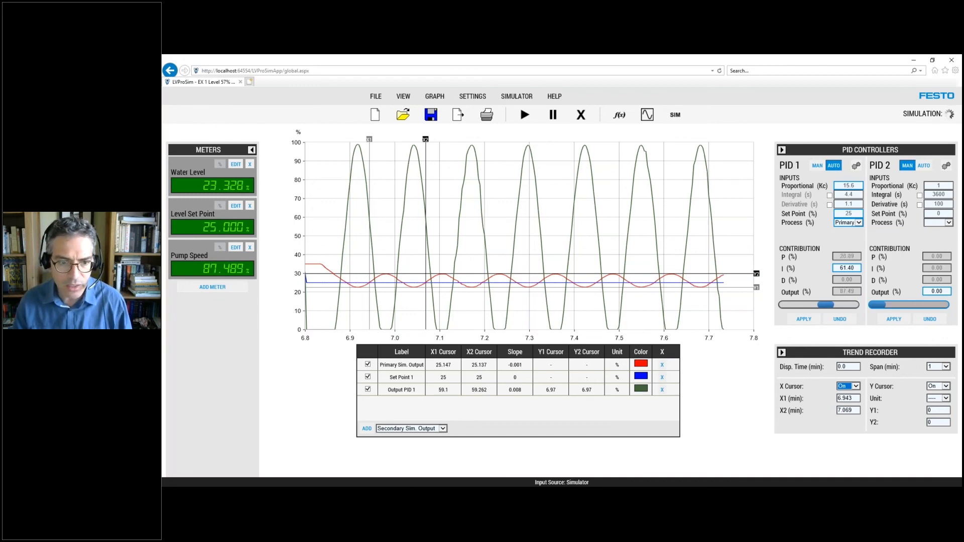
Check the ultimate cycle parameter table in PowerPoint, return to LVProSim, and set PID 1's gain to 7.02 with integral action enabled at 6.25 s
key("alt+Tab")
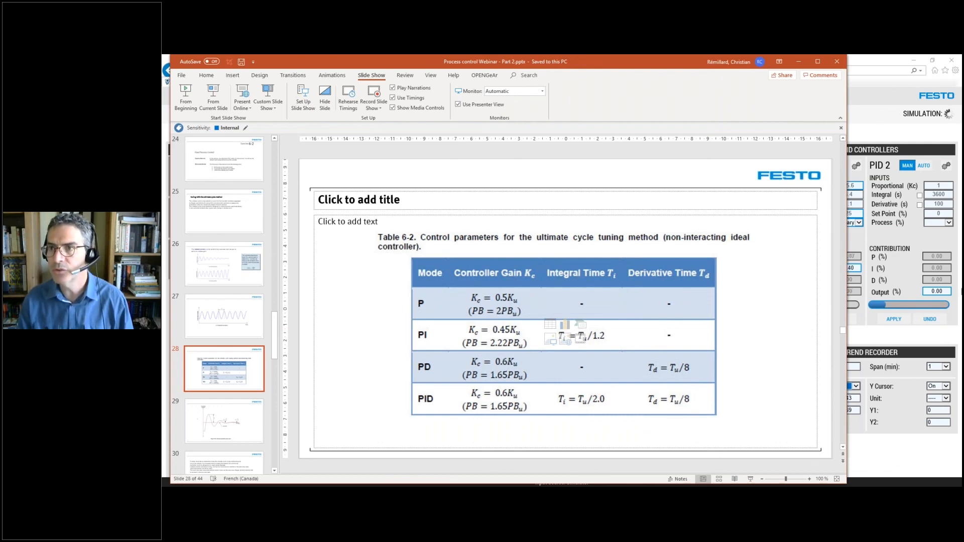
left_click(888, 135)
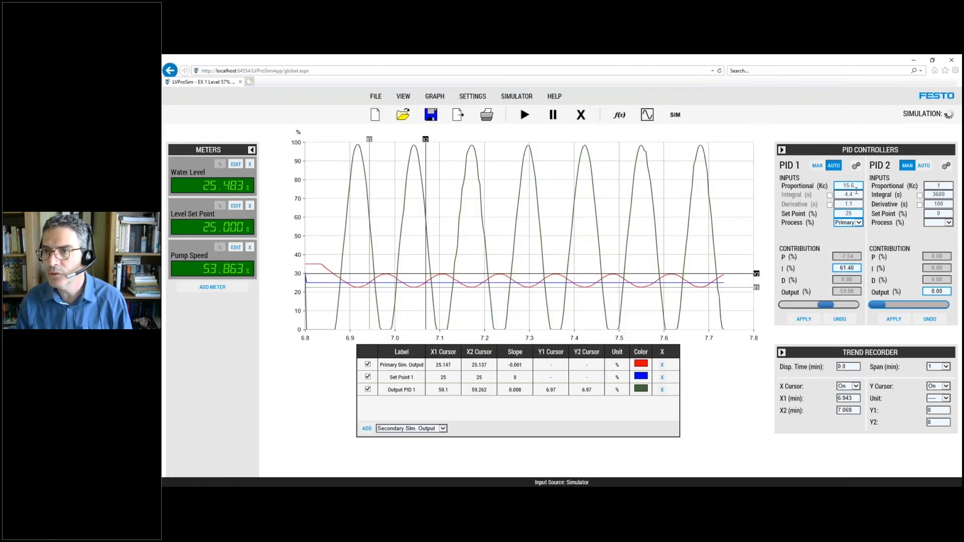
left_click_drag(855, 186, 841, 187)
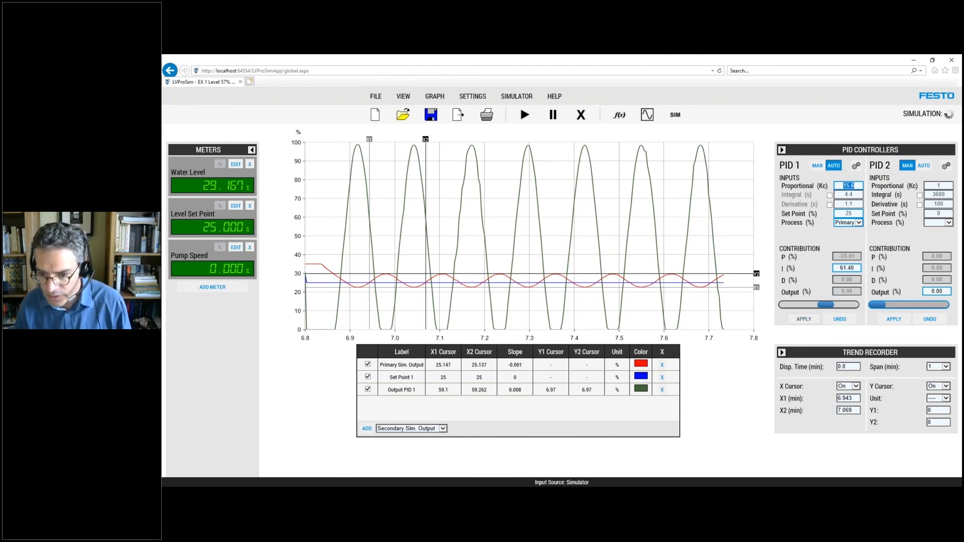
type("7.02")
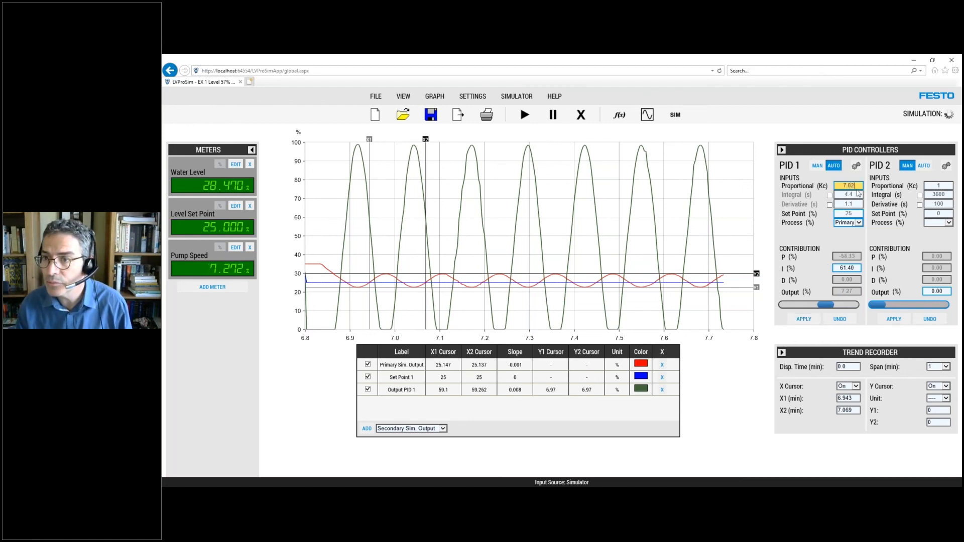
left_click_drag(857, 194, 842, 194)
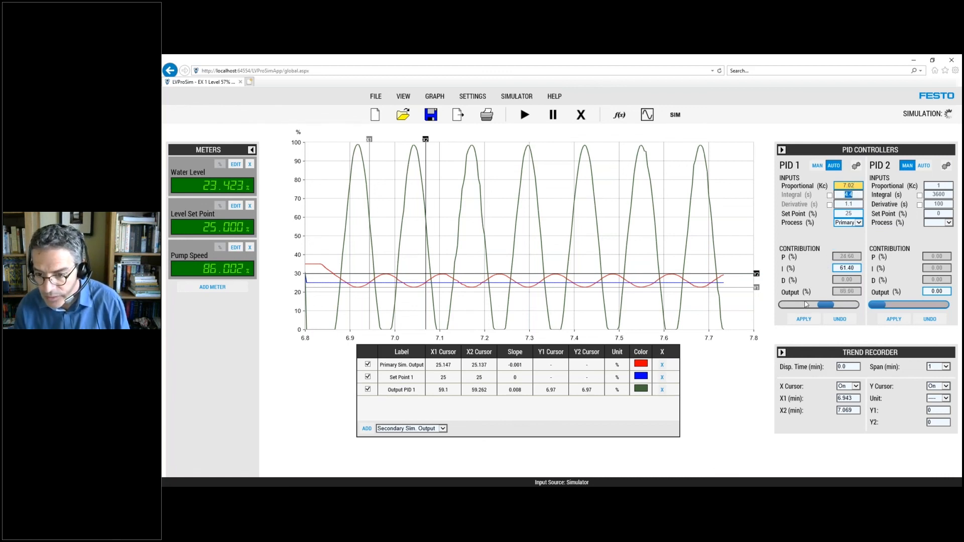
type("6.25")
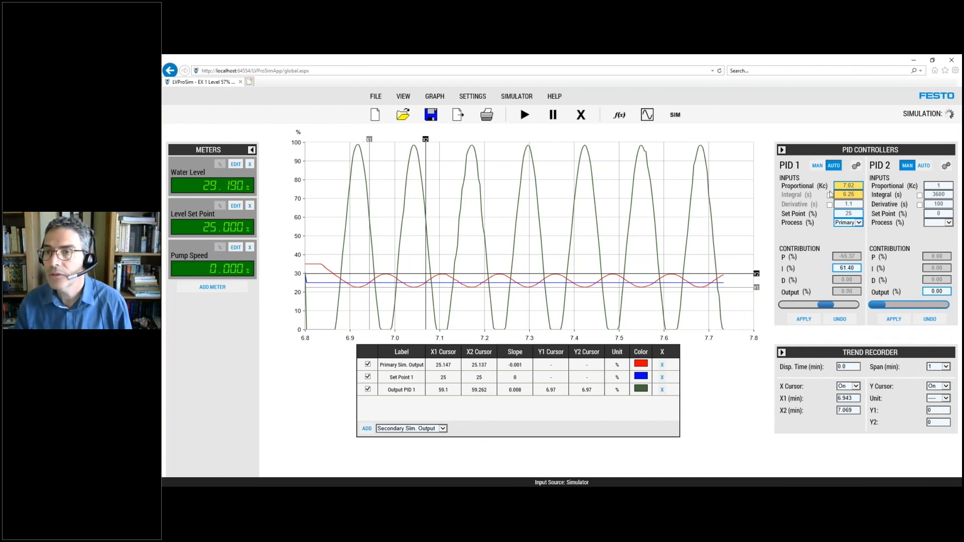
left_click(829, 195)
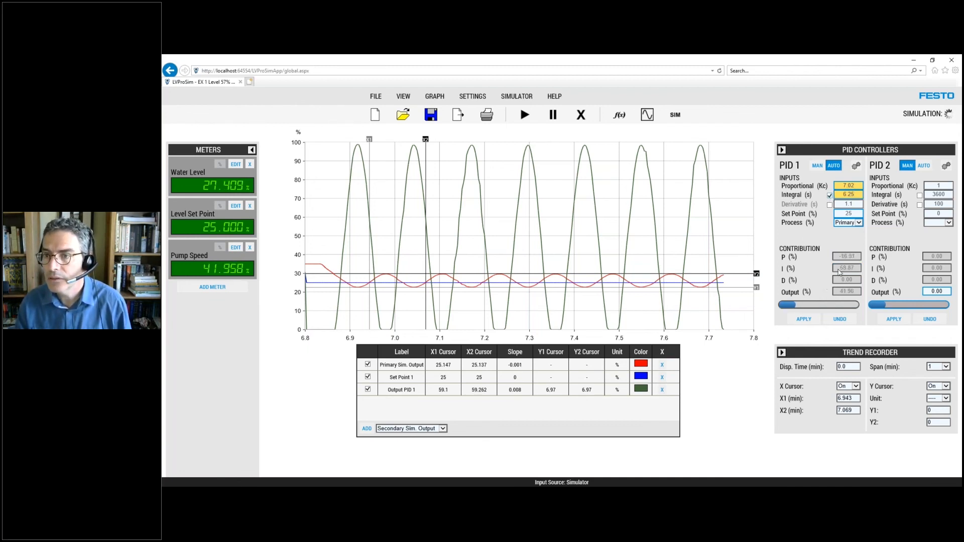
Set PID 1's set point to 35%, apply the new settings and resume the trend recording
double_click(858, 213)
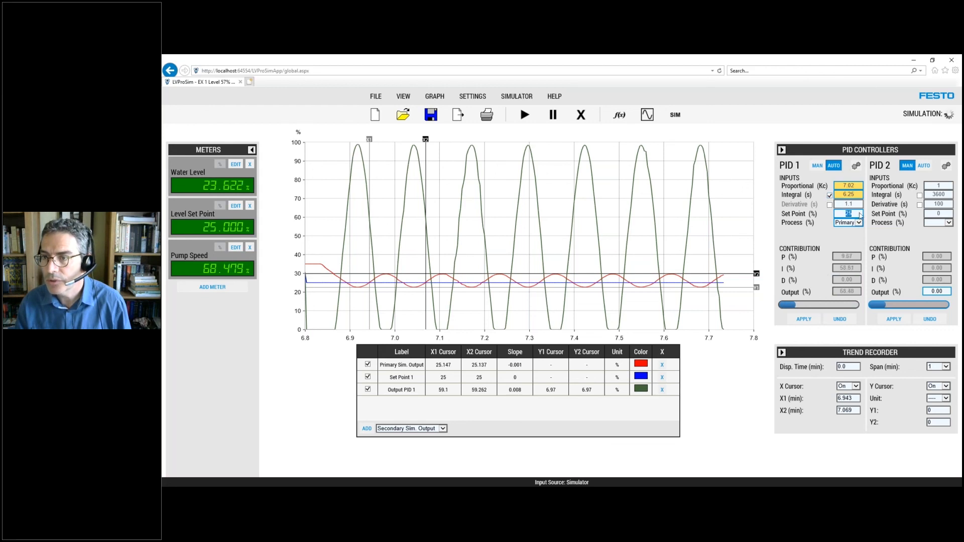
type("35")
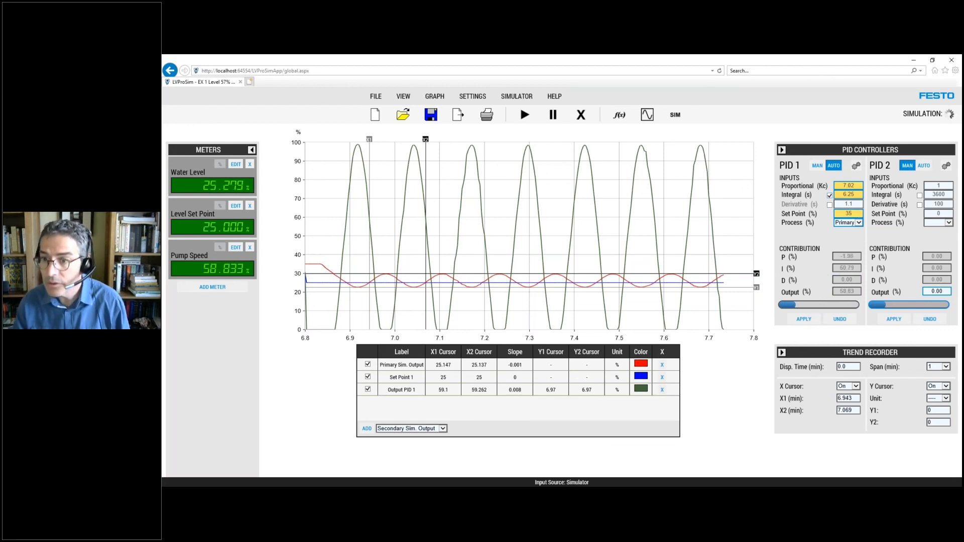
key("Return")
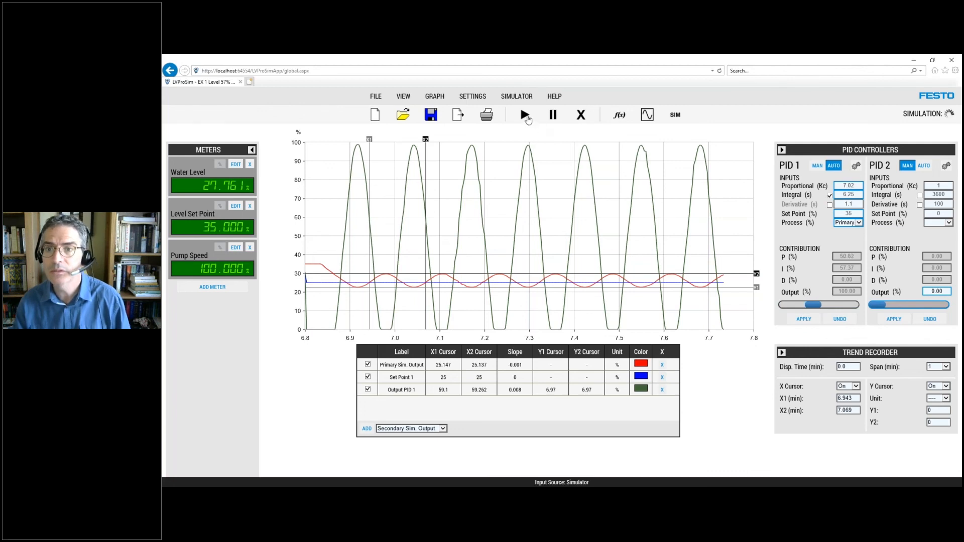
left_click(525, 116)
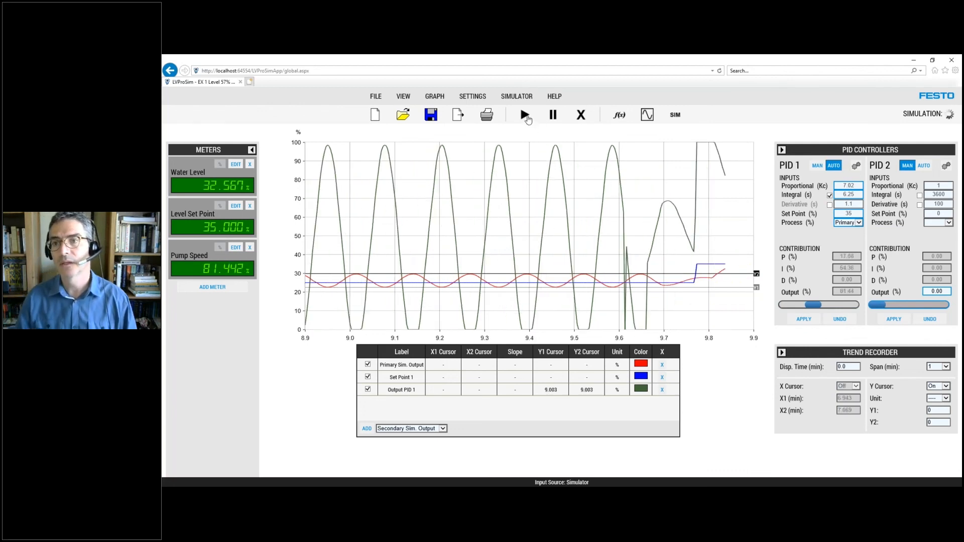